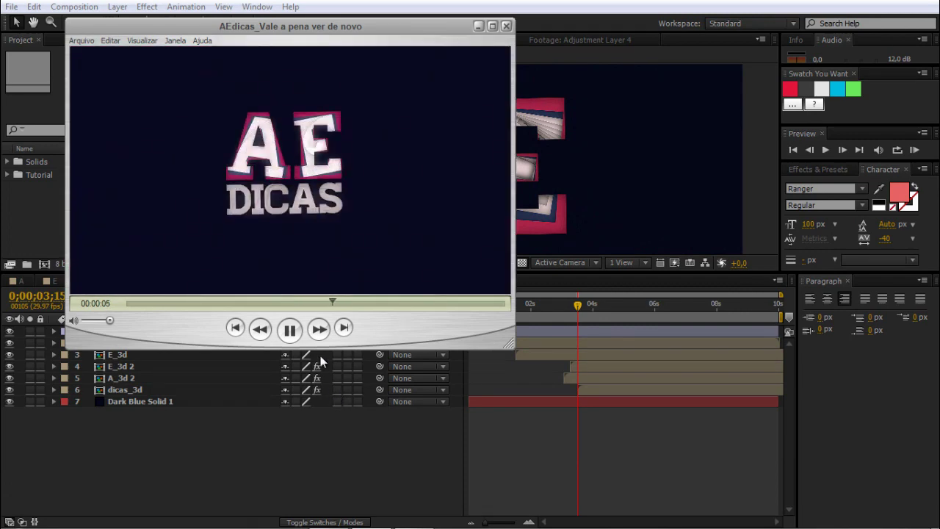
- Review the finished logo animation in the video player around the 3-second mark and switch back to After Effects
left_click(219, 304)
left_click_drag(220, 312, 271, 305)
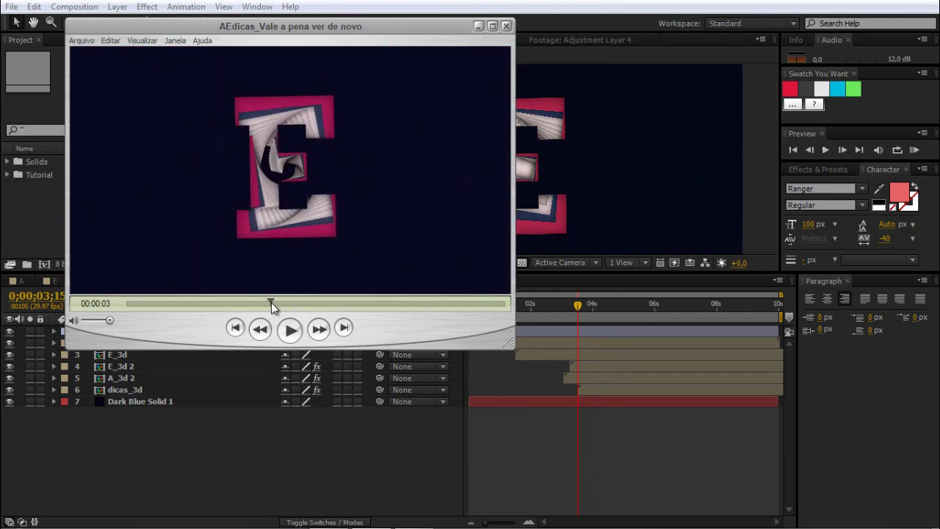
key("alt+Tab")
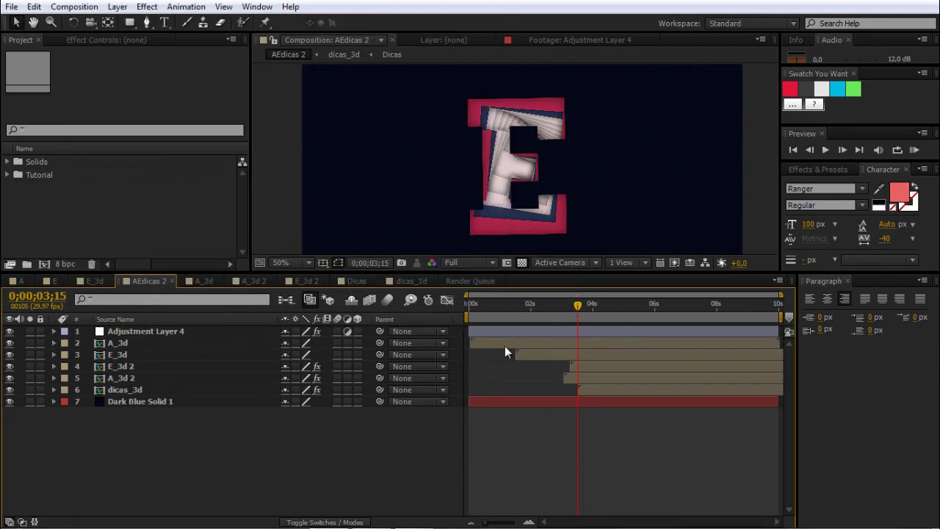
- Create a new composition named A with the HDV/HDTV 720 29.97 preset and a 5-second duration
left_click(84, 229)
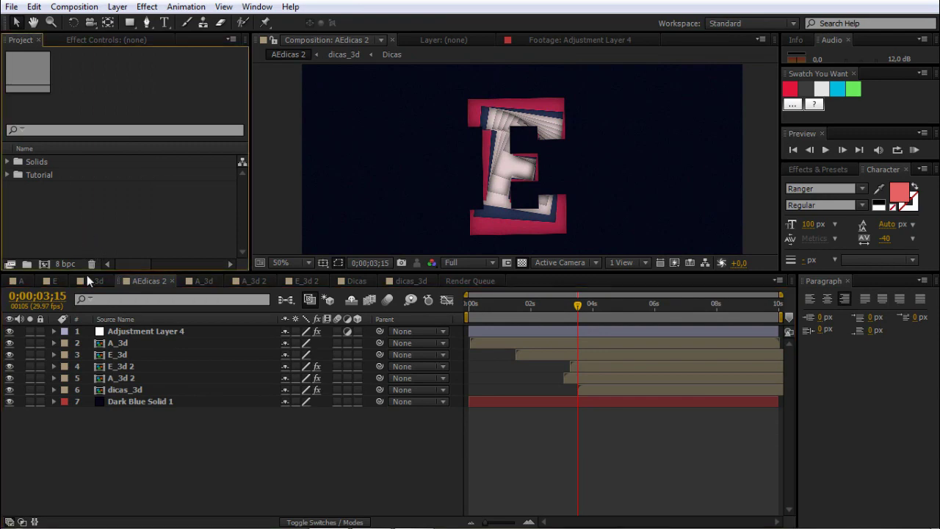
key("ctrl+n")
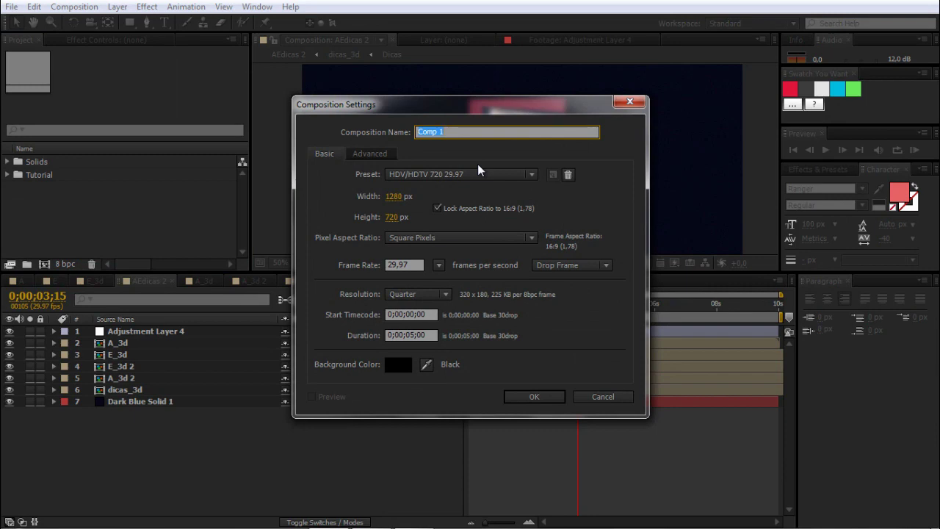
type("A")
key("Return")
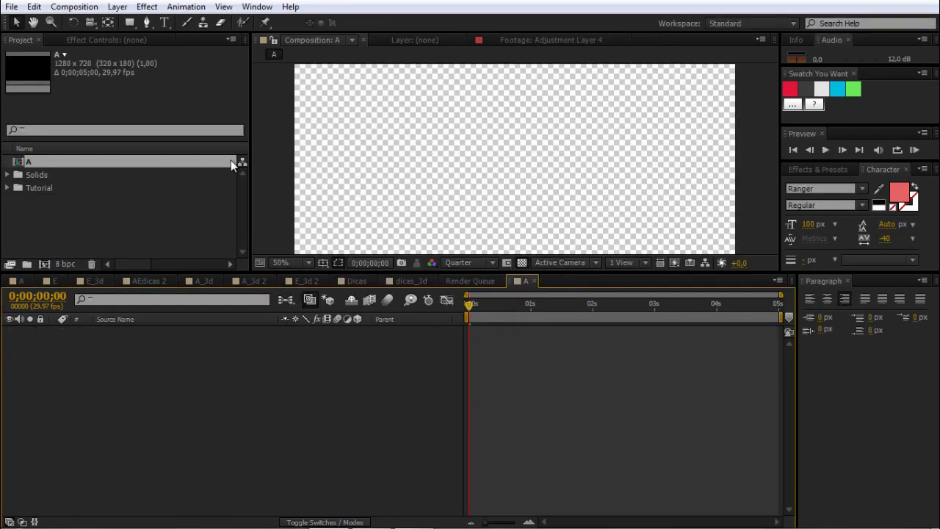
- Add a 1280 x 720 px solid coloured with the red sampled from the colour swatches
key("ctrl+y")
left_click(460, 320)
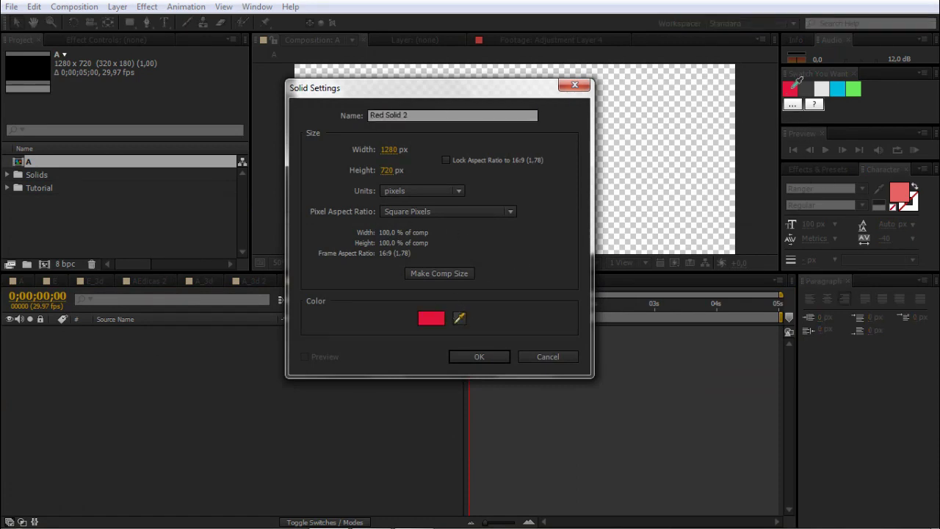
left_click(787, 93)
left_click(481, 357)
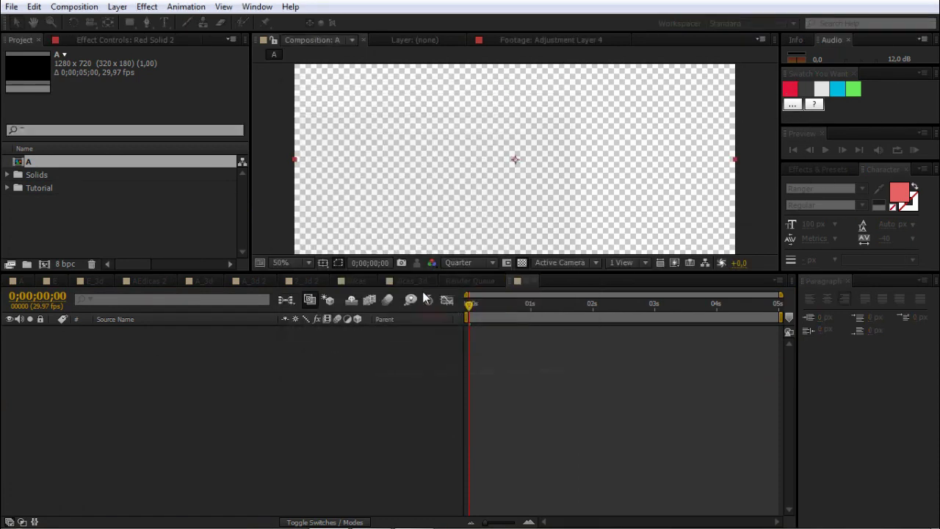
- Add a text layer with the letter A near the centre of the composition
left_click(166, 24)
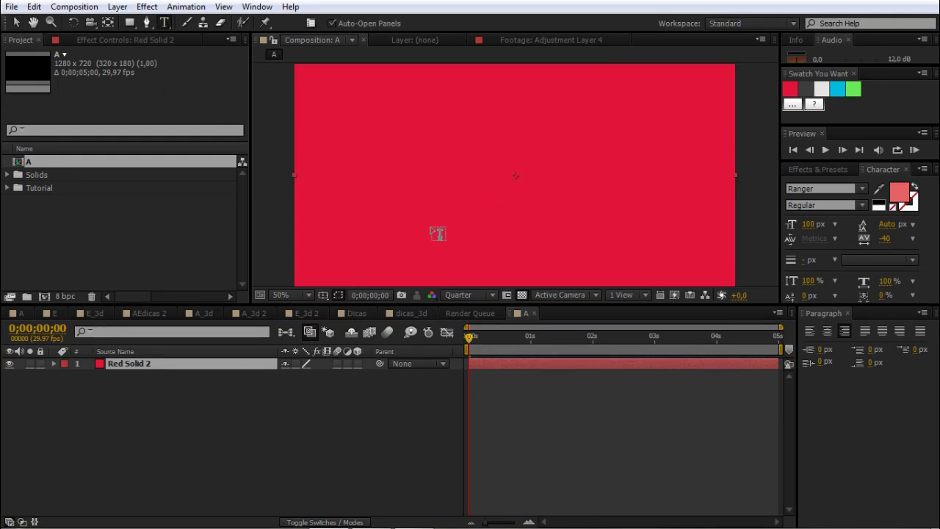
left_click(487, 180)
type("A")
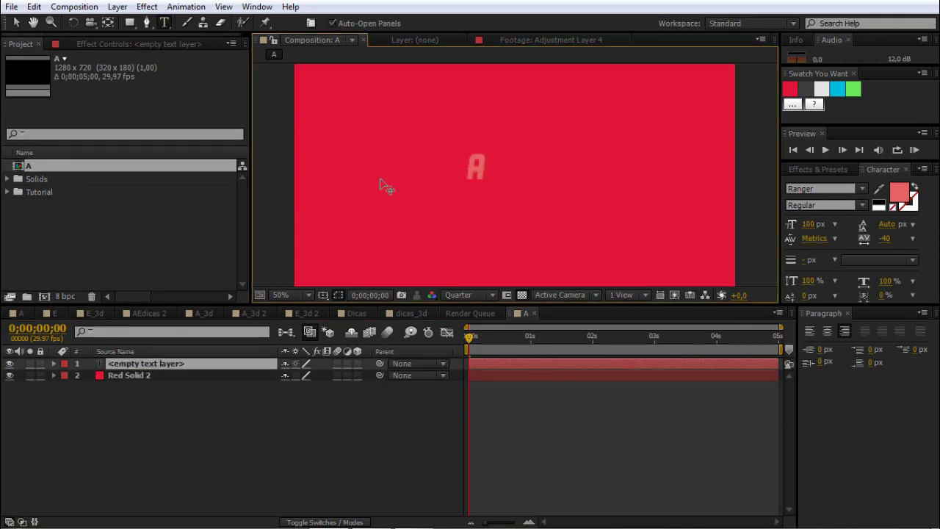
left_click(16, 23)
- Set the letter's fill colour to white (FFFFFF) and its font to Homestead
left_click(898, 195)
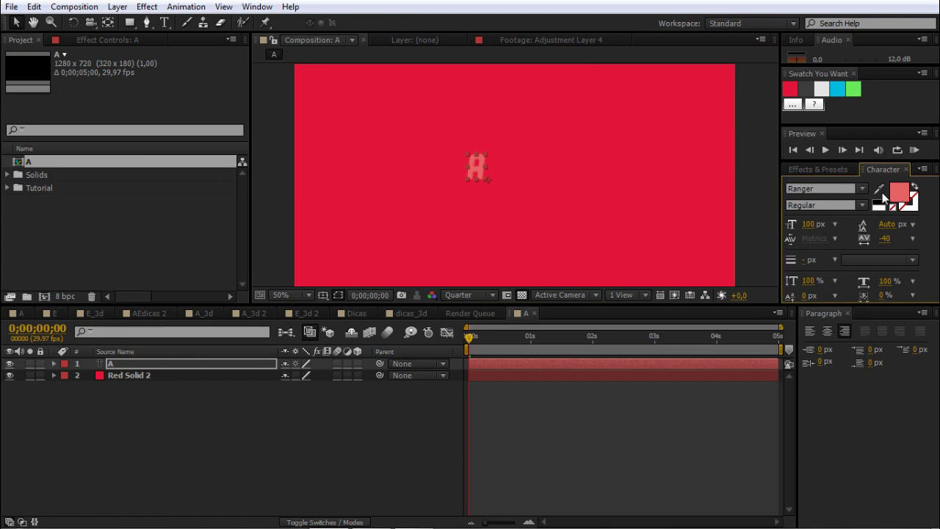
left_click_drag(346, 382, 271, 338)
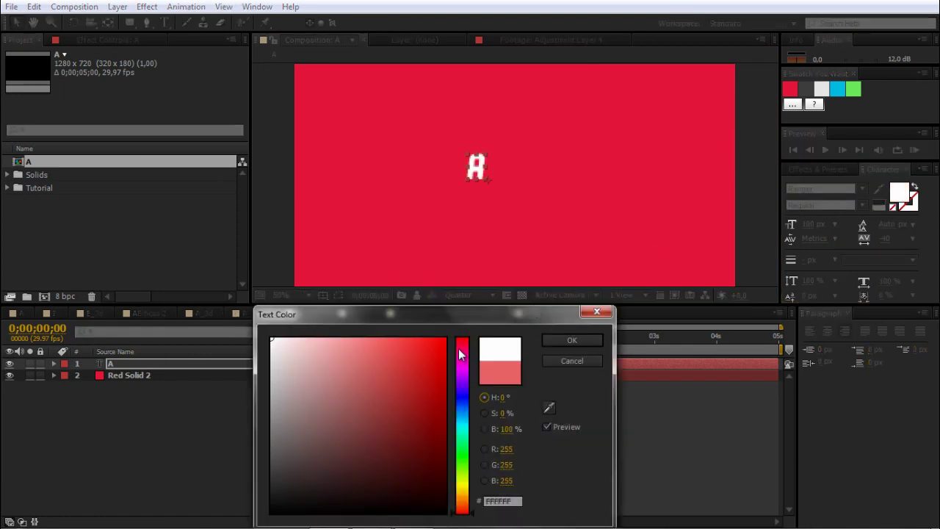
left_click(559, 340)
left_click(862, 189)
scroll(911, 293, "up", 2)
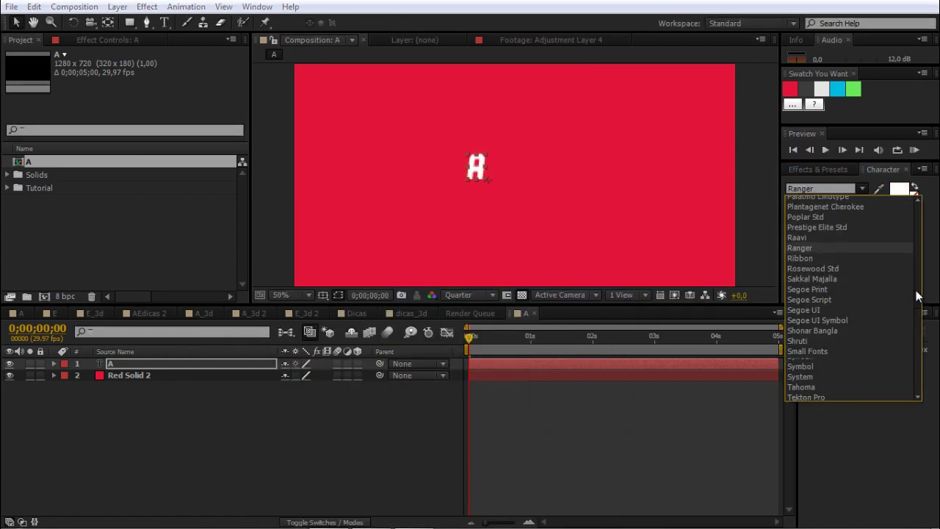
scroll(917, 296, "up", 15)
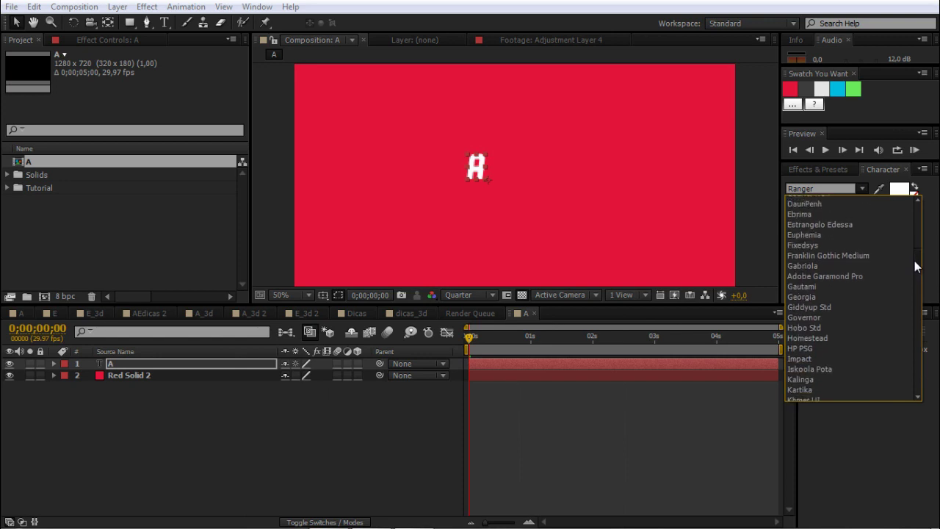
scroll(916, 264, "down", 2)
left_click(828, 285)
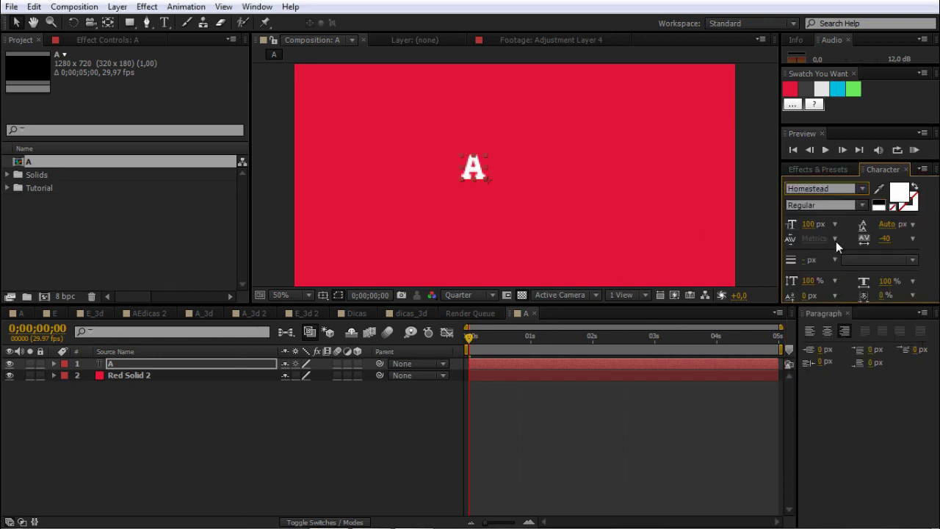
- Enlarge the letter A to 569 px and position it in the centre of the composition
left_click_drag(806, 227, 887, 222)
left_click_drag(810, 225, 834, 222)
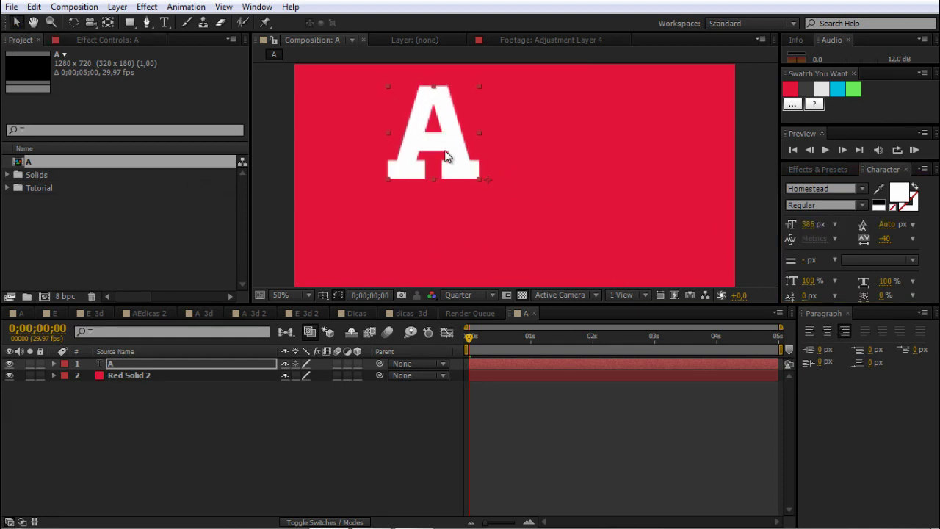
left_click_drag(448, 127, 538, 188)
left_click_drag(815, 231, 878, 230)
key("comma")
key("comma")
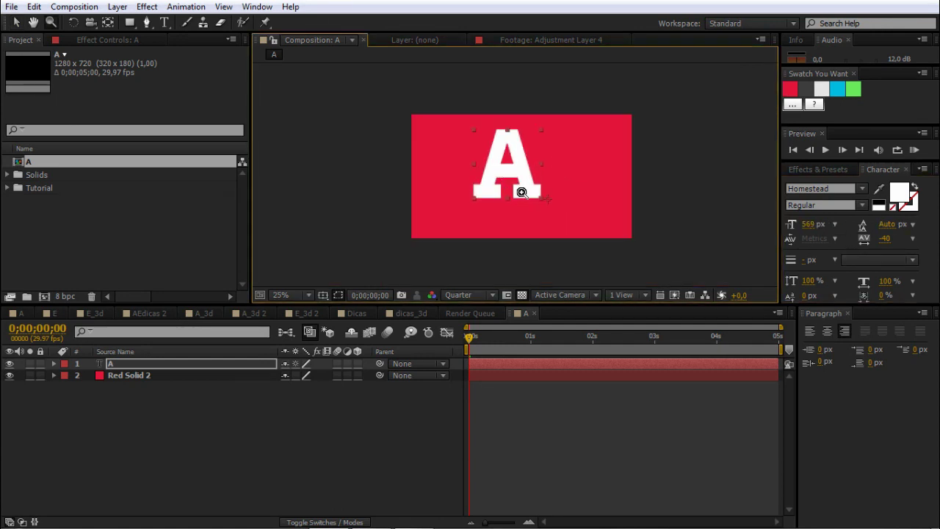
left_click_drag(534, 178, 524, 175)
- Set the red solid's track matte to Alpha Inverted Matte "A" to cut the letter out of it
left_click(129, 376)
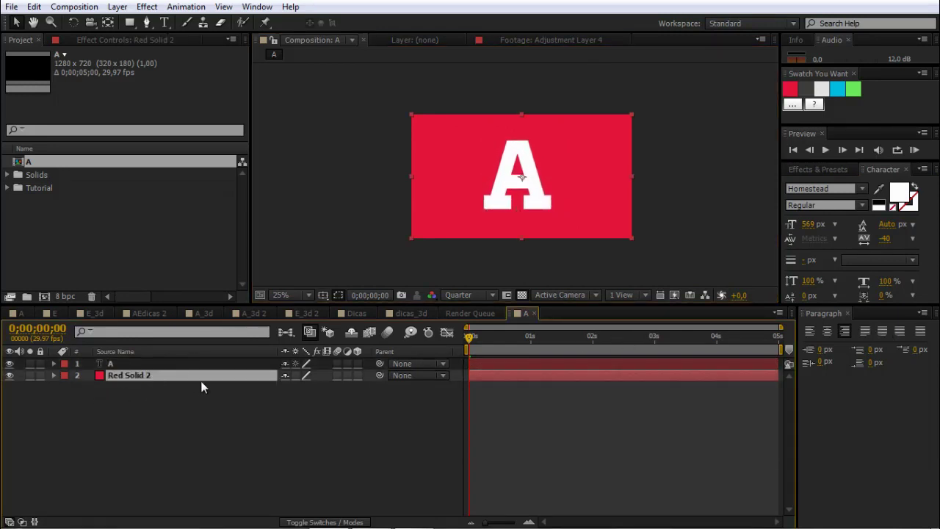
left_click(325, 523)
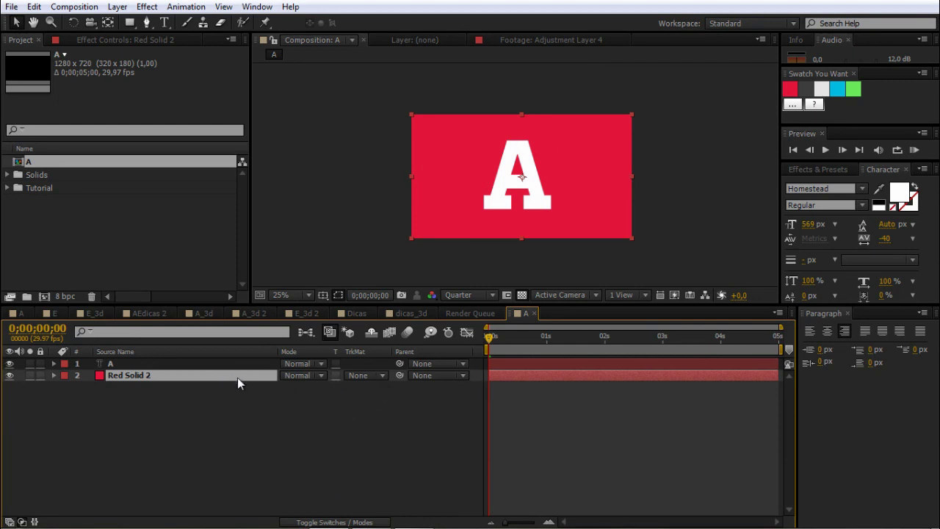
left_click(365, 376)
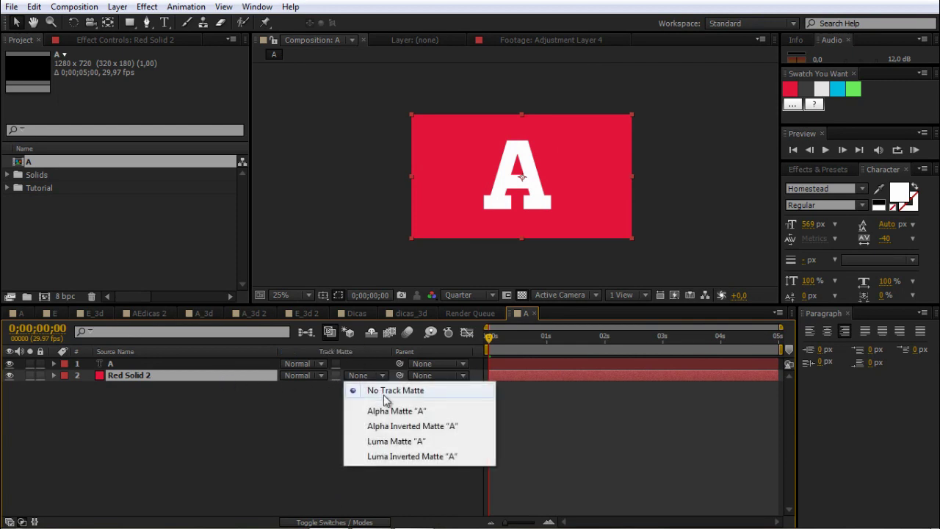
left_click(399, 428)
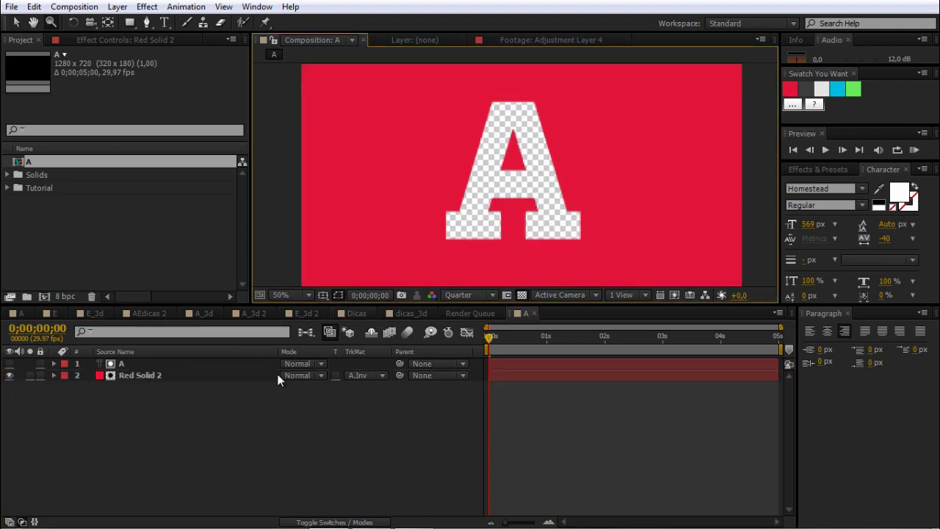
key("v")
left_click(370, 427)
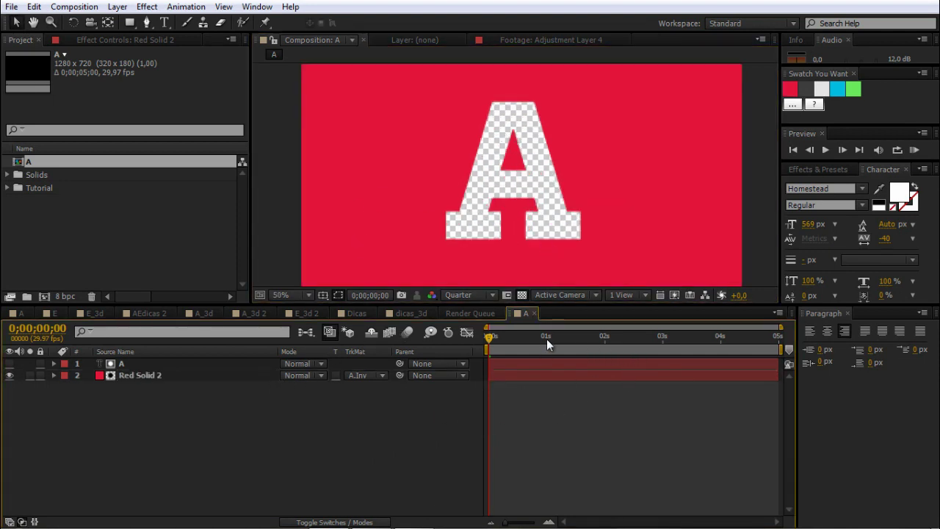
- Set the current time to 0;00;00;25 and apply the Linear Wipe transition effect to the A text layer
left_click_drag(527, 339, 538, 343)
left_click(232, 362)
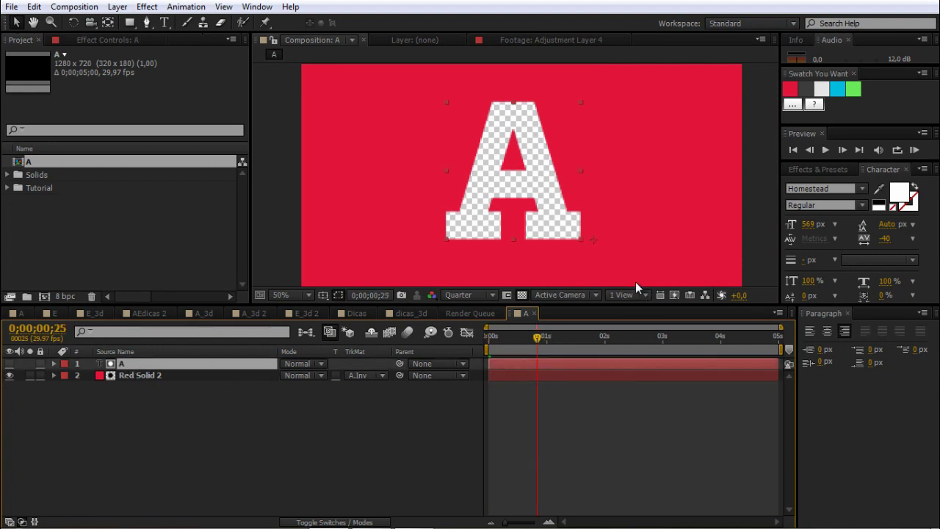
key("ctrl+5")
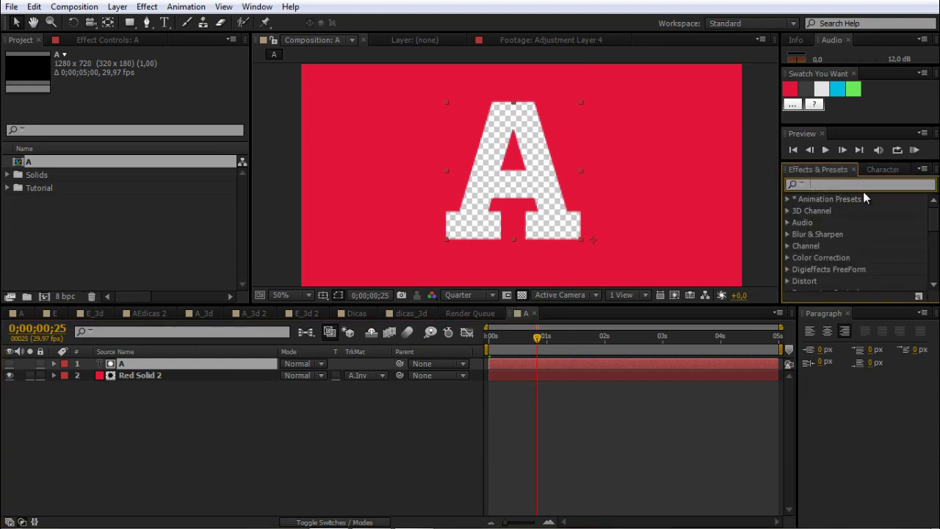
type("linear")
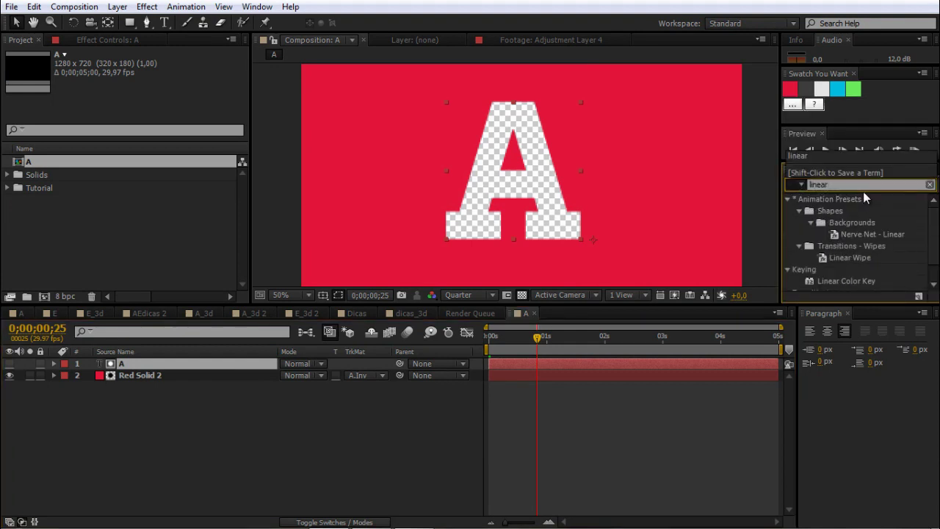
double_click(788, 200)
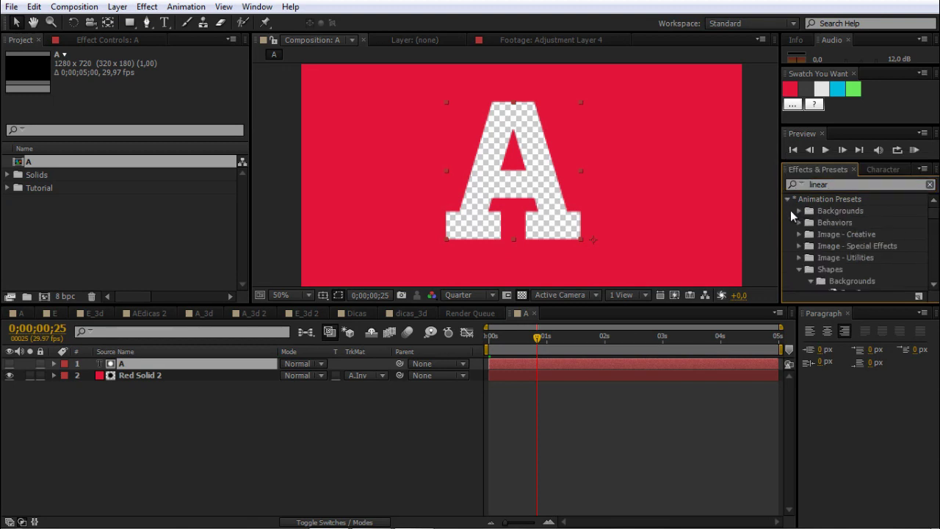
left_click(787, 200)
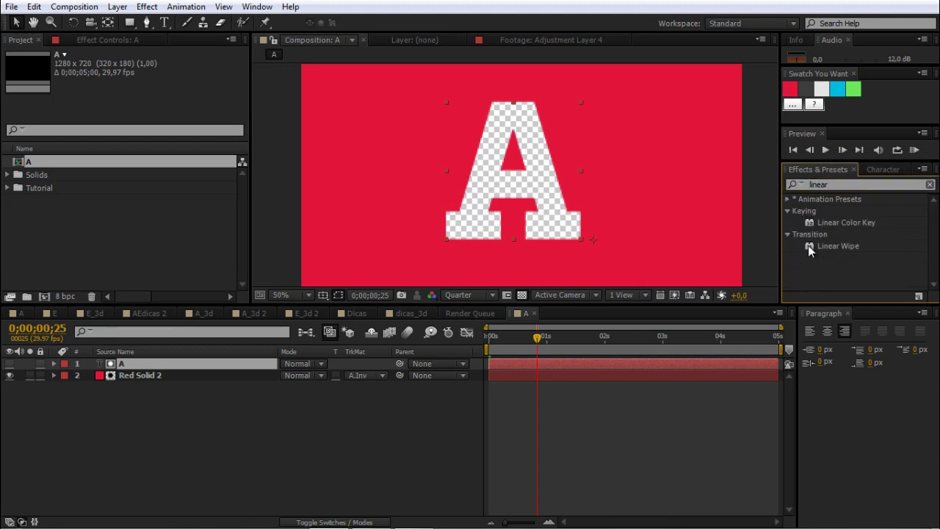
left_click_drag(808, 245, 147, 366)
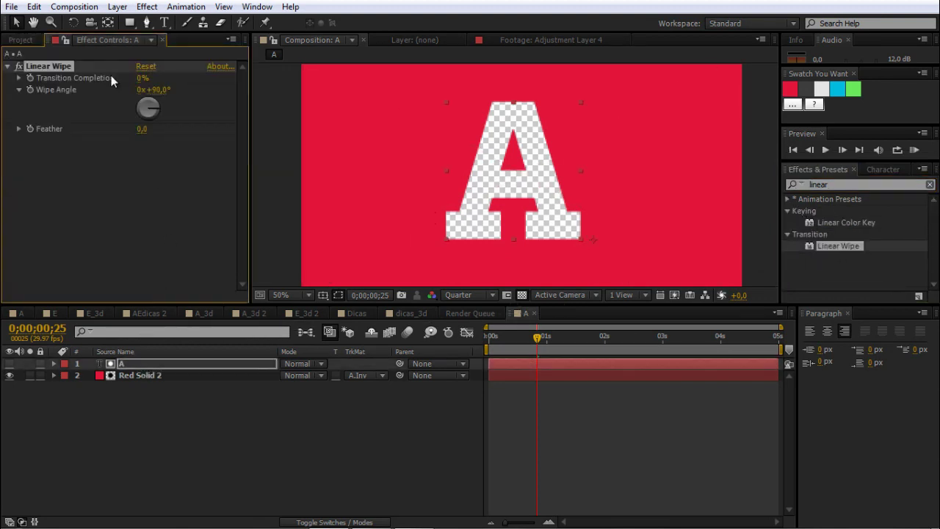
- Set the Linear Wipe angle to 0° and keyframe Transition Completion at 89% with easy ease, revealing the keyframe in the timeline
mouse_move(141, 78)
left_mouse_down()
mouse_move(185, 84)
mouse_move(132, 79)
mouse_move(177, 80)
left_mouse_up()
left_click(162, 91)
type("0")
left_click(139, 163)
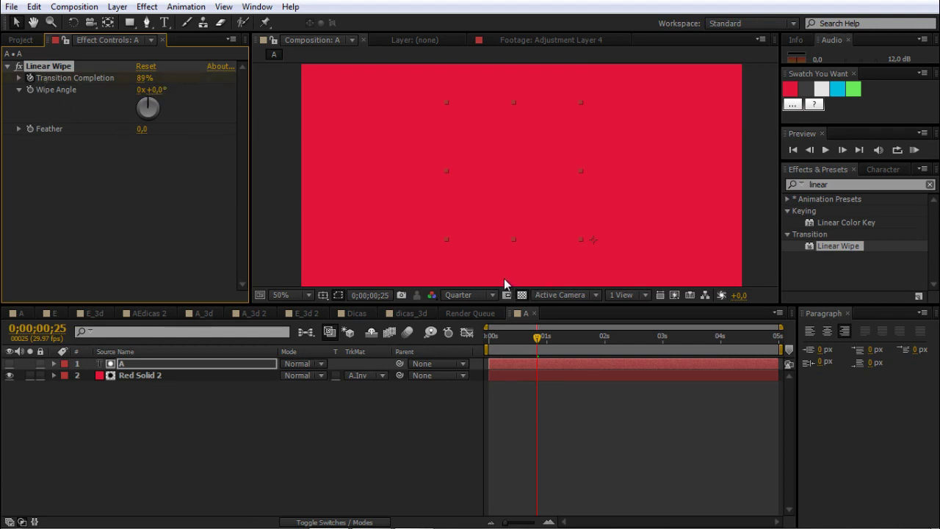
key("u")
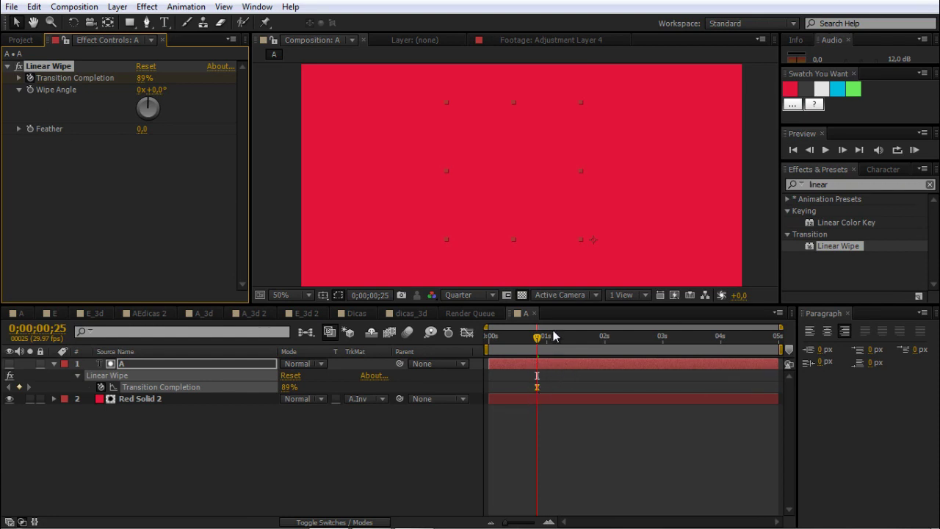
- Add a second Transition Completion keyframe of 23% at 0;00;02;01
left_click(557, 369)
key("shift+Page_Down")
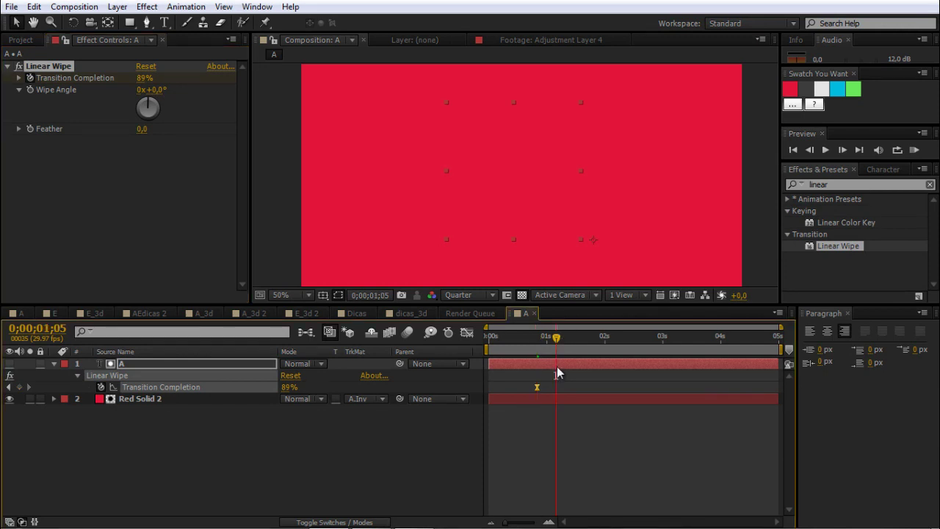
key("shift+Page_Down")
key("Page_Down")
key("Page_Down")
key("Page_Down")
key("Page_Down")
key("Page_Down")
key("Page_Down")
key("shift+Page_Down")
left_click(135, 365)
left_click(71, 65)
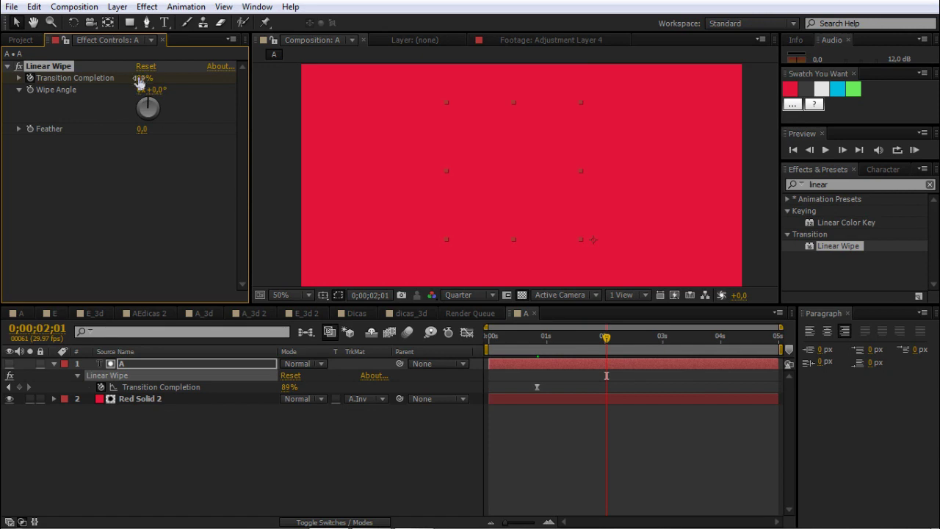
left_click_drag(142, 78, 133, 117)
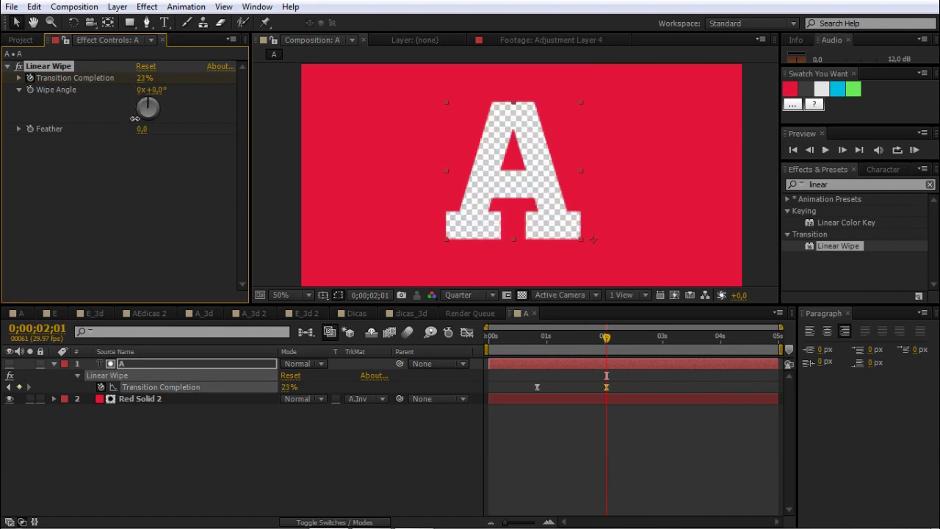
- Steepen the Transition Completion curve in the Graph Editor by lengthening both keyframes' easing handles, and return to 0;00;00;19
left_click_drag(637, 379, 490, 396)
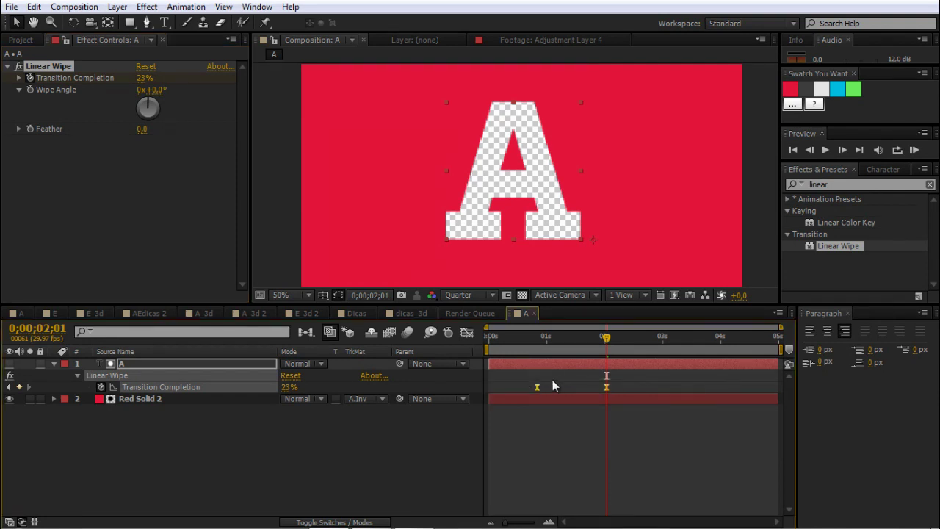
left_click(465, 335)
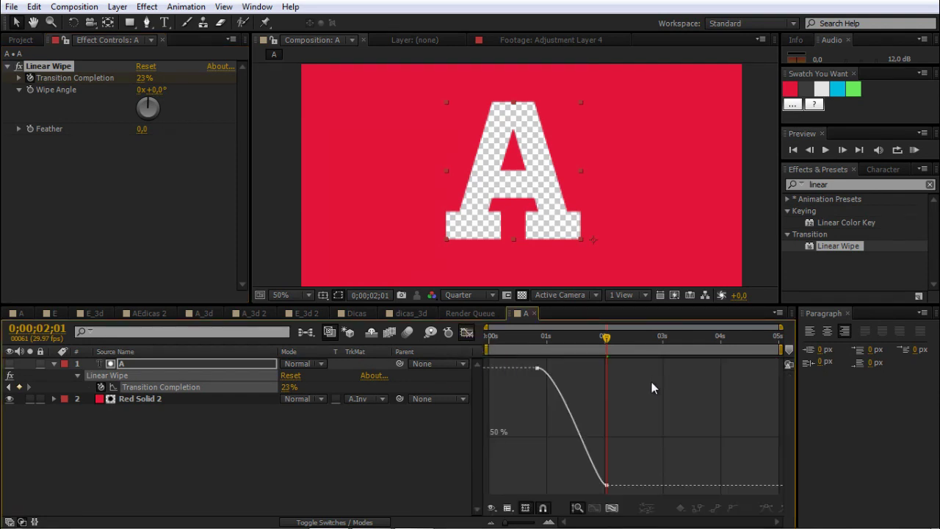
left_click_drag(644, 463, 555, 494)
left_click_drag(560, 368, 597, 367)
left_click(526, 340)
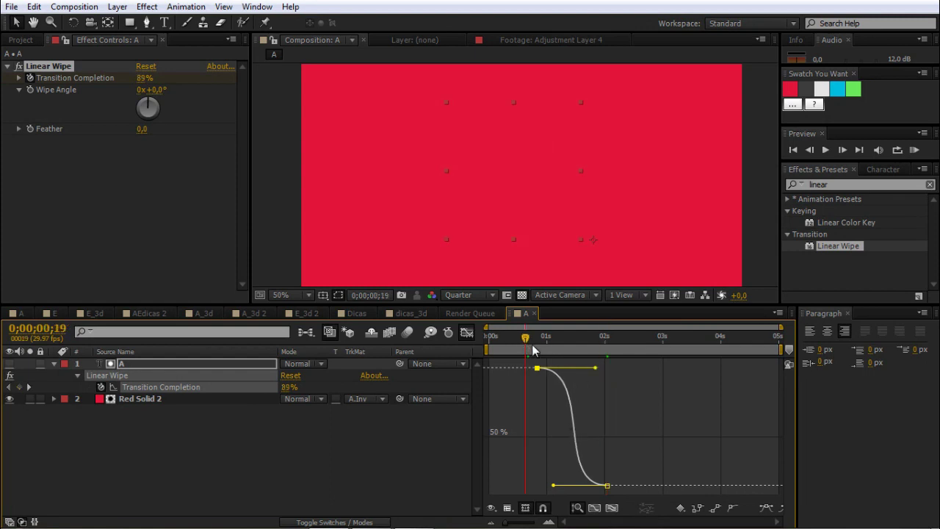
- Preview the eased wipe revealing the letter A
left_click(915, 150)
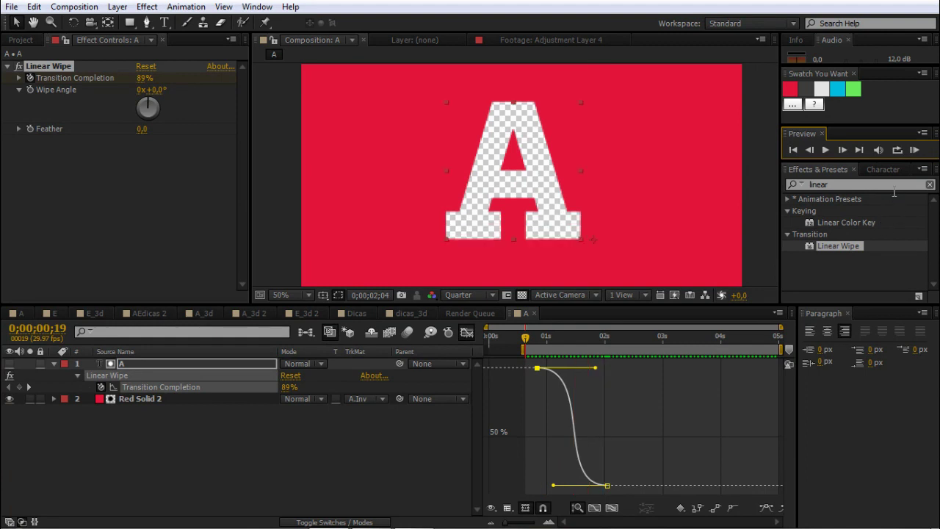
left_click(914, 149)
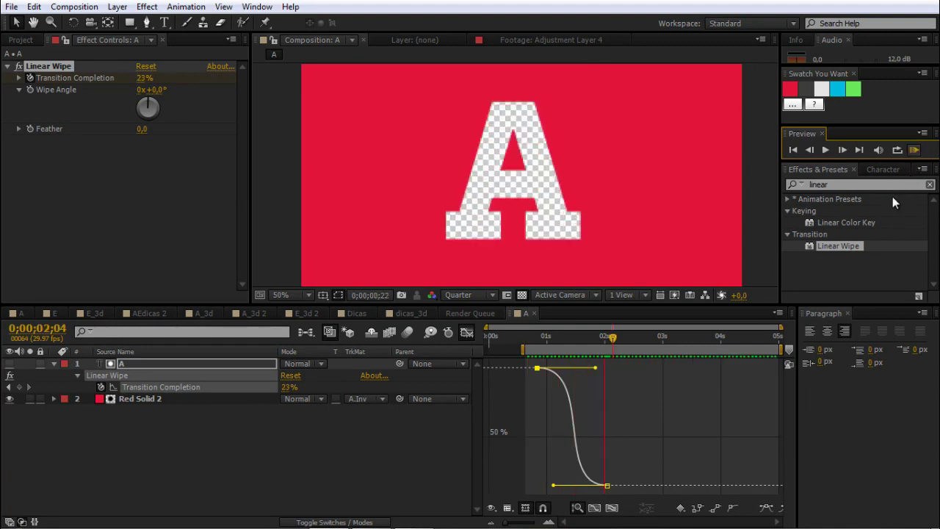
left_click(157, 436)
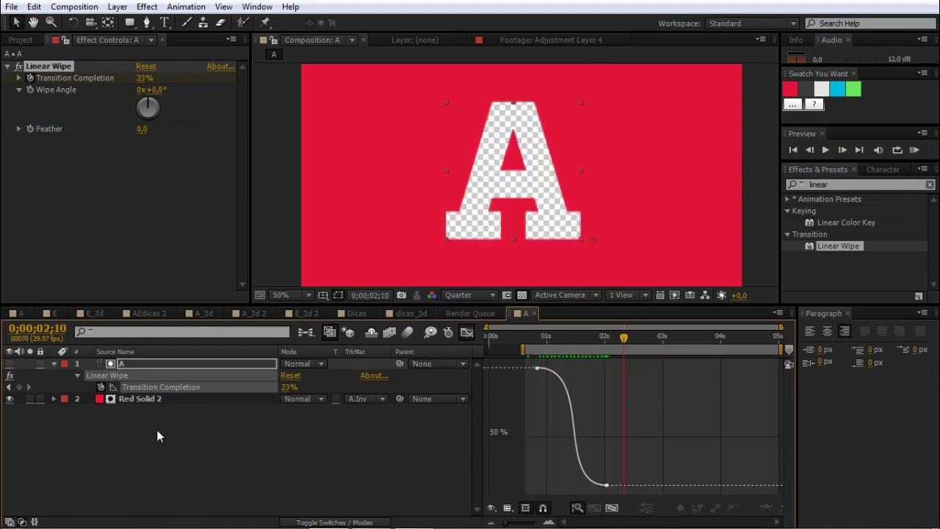
- Extend the work area back to the composition's start and return the timeline from the Graph Editor to the layer bars
left_click(54, 363)
left_click(529, 340)
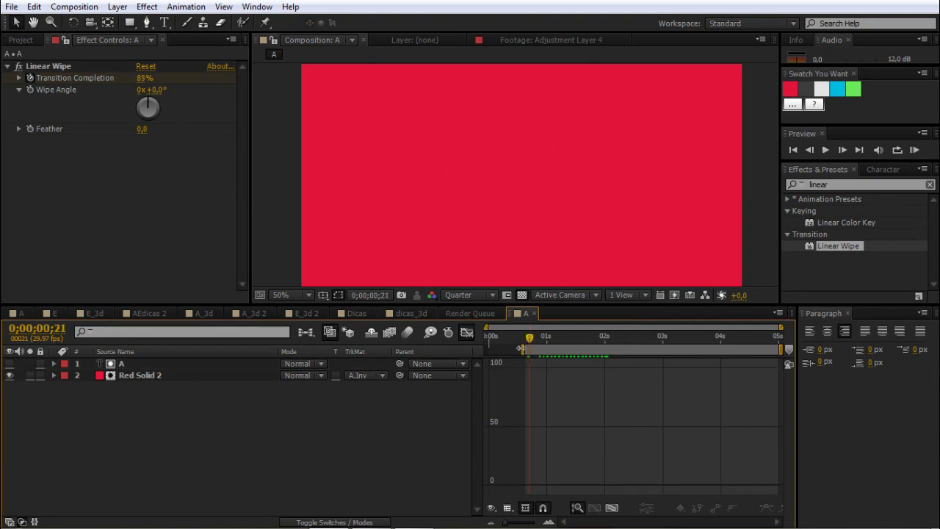
left_click_drag(494, 337, 453, 355)
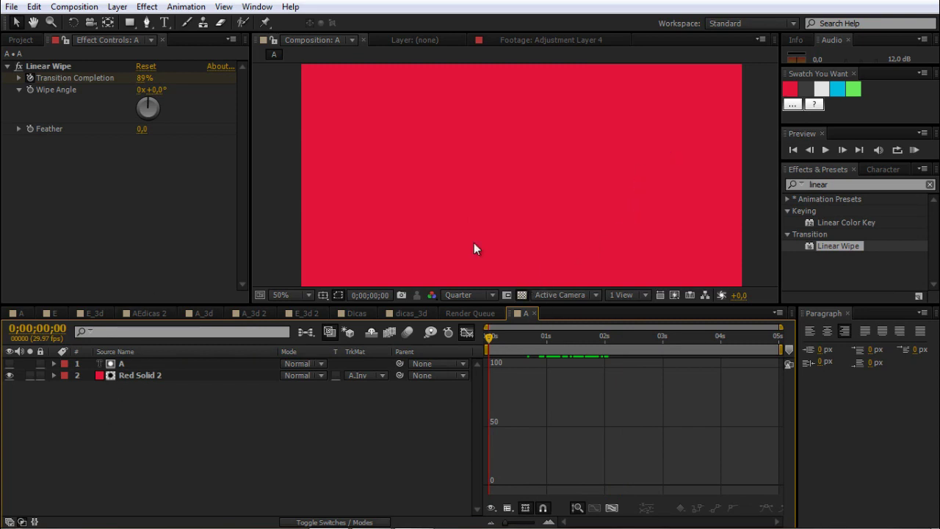
left_click(465, 333)
left_click_drag(491, 338, 591, 339)
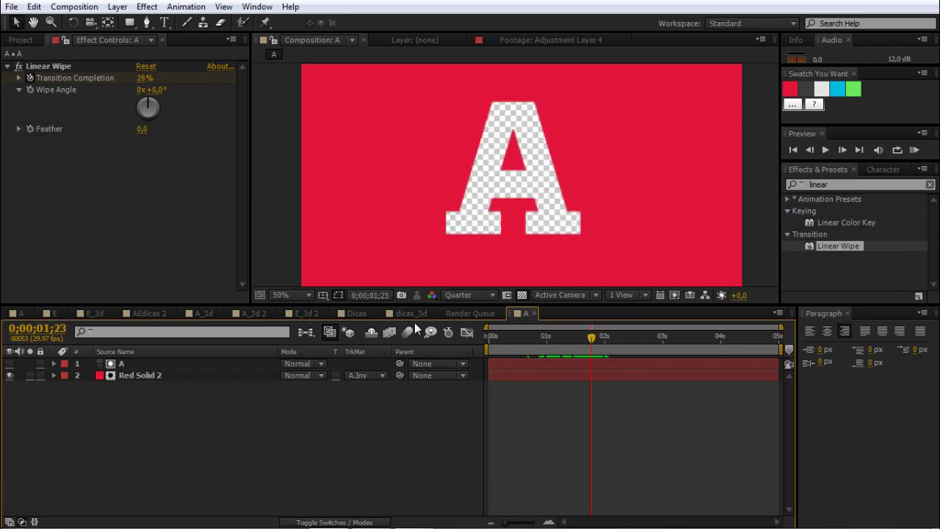
- Create a new composition from the A composition and rename it A_3D
left_click(20, 40)
left_click(31, 205)
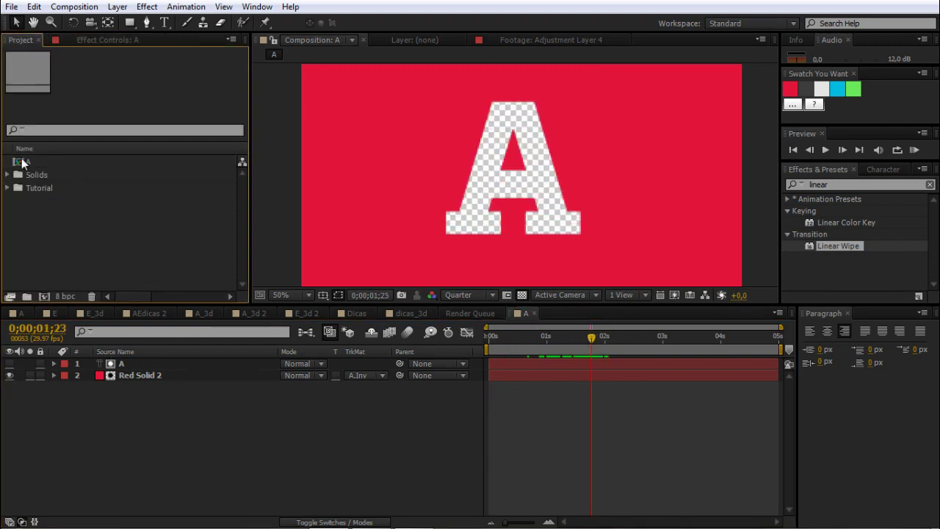
left_click_drag(22, 161, 43, 296)
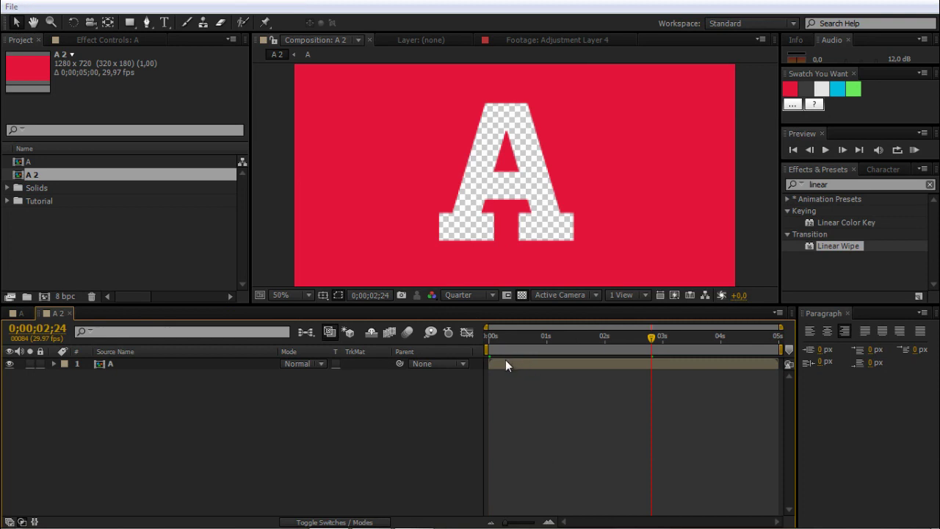
key("ctrl+k")
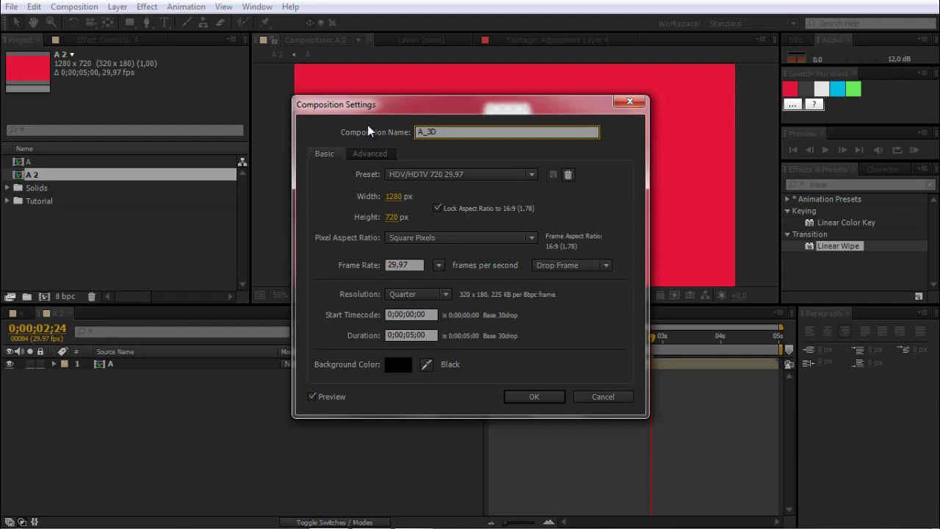
key("Return")
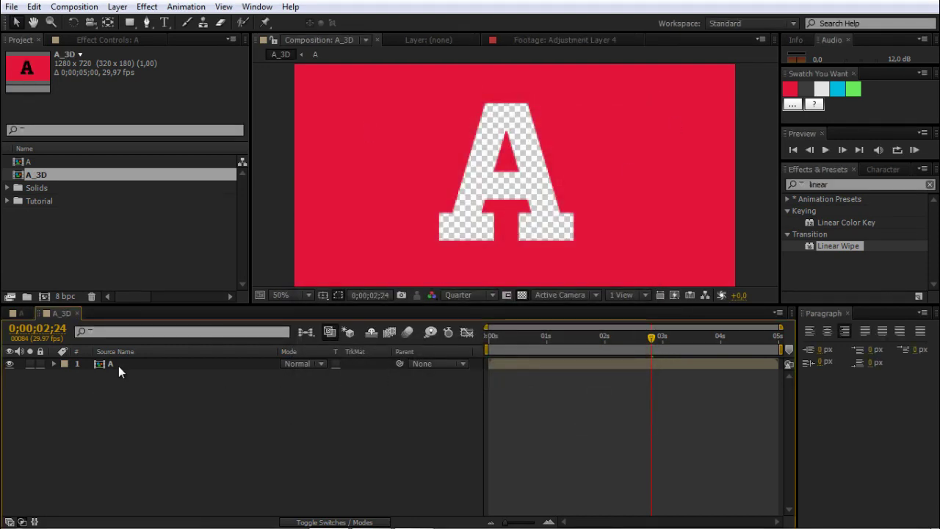
- Find the Drop Shadow effect and apply it to the A layer
left_click(119, 366)
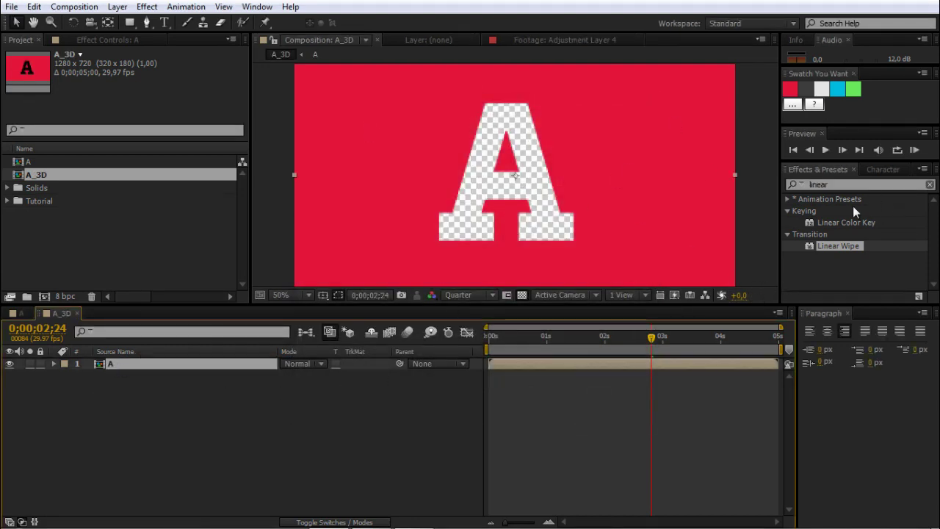
left_click(819, 184)
type("drop")
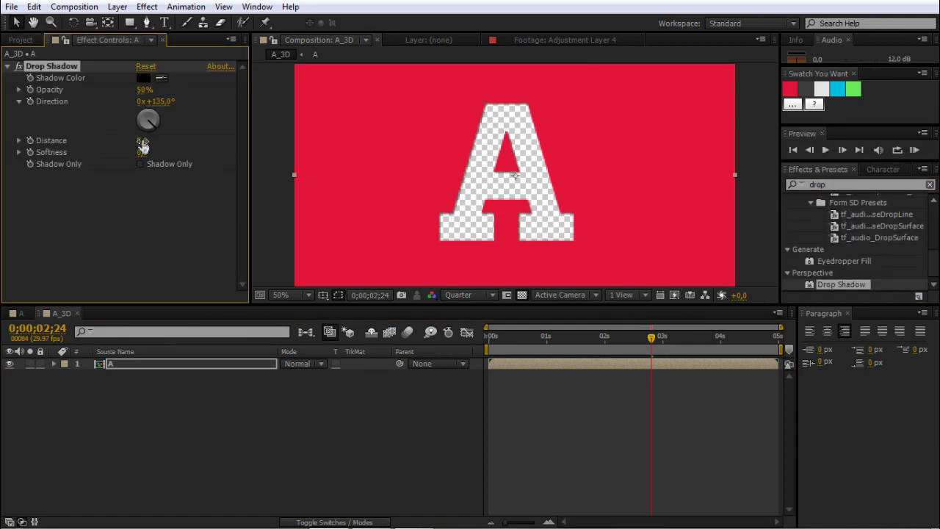
- Set the Drop Shadow's Distance to 2 and Softness to 3, and inspect the shadow along the letter's edges
left_click(143, 141)
left_click(142, 154)
left_click(142, 141)
type("2")
key("Return")
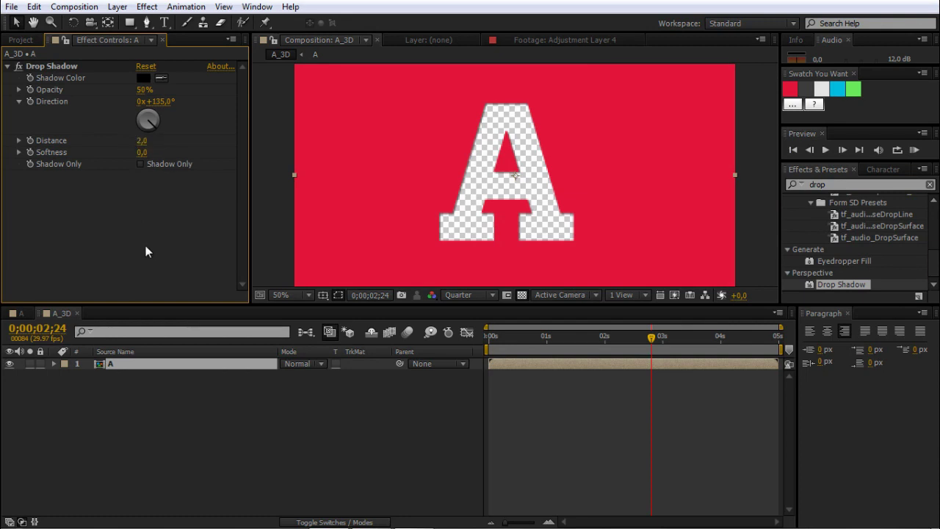
left_click(142, 153)
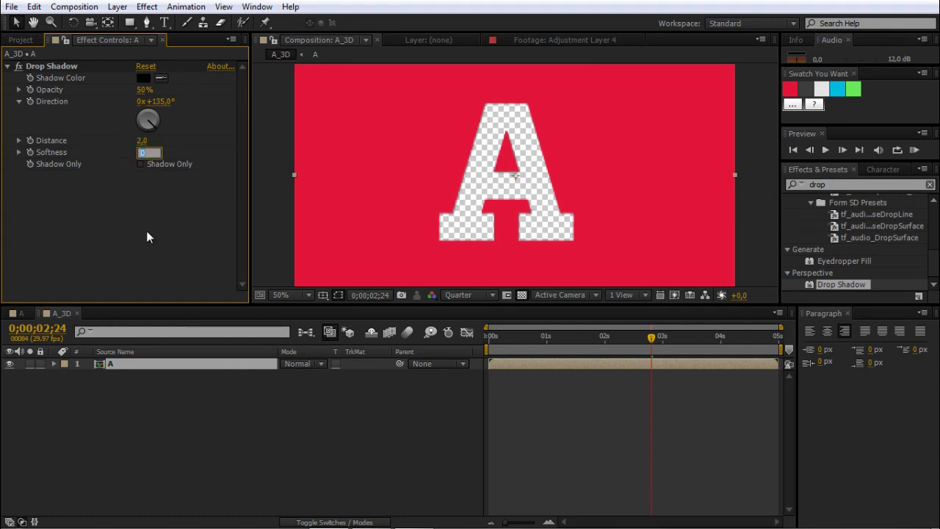
type("3")
key("Return")
key("z")
left_click(510, 154)
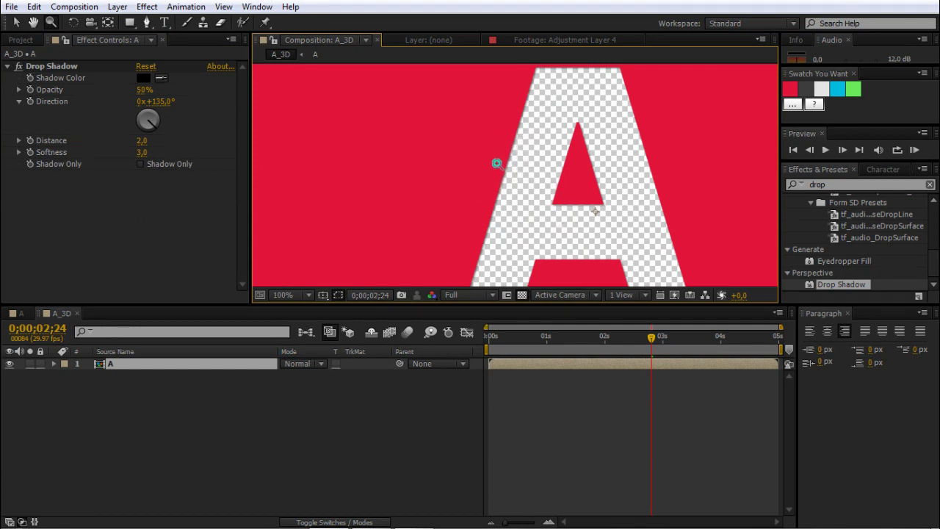
left_click(561, 204, "alt")
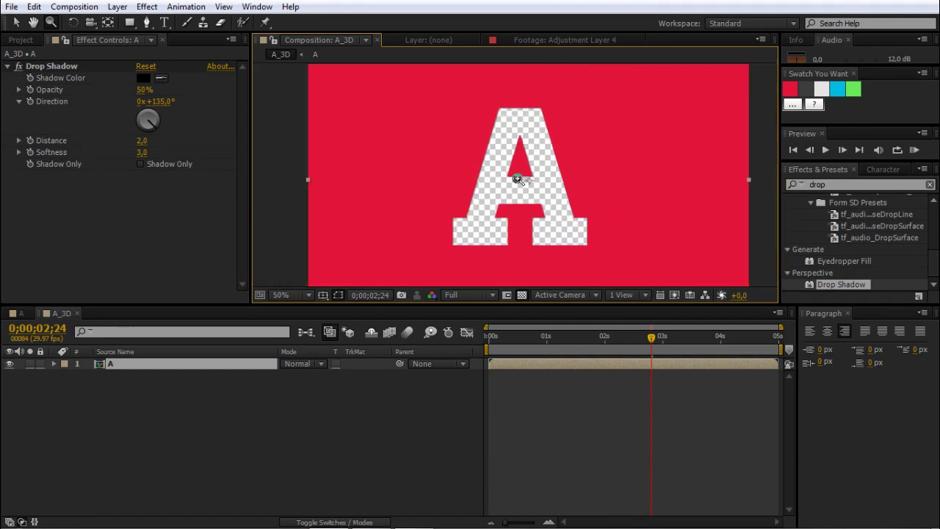
key("v")
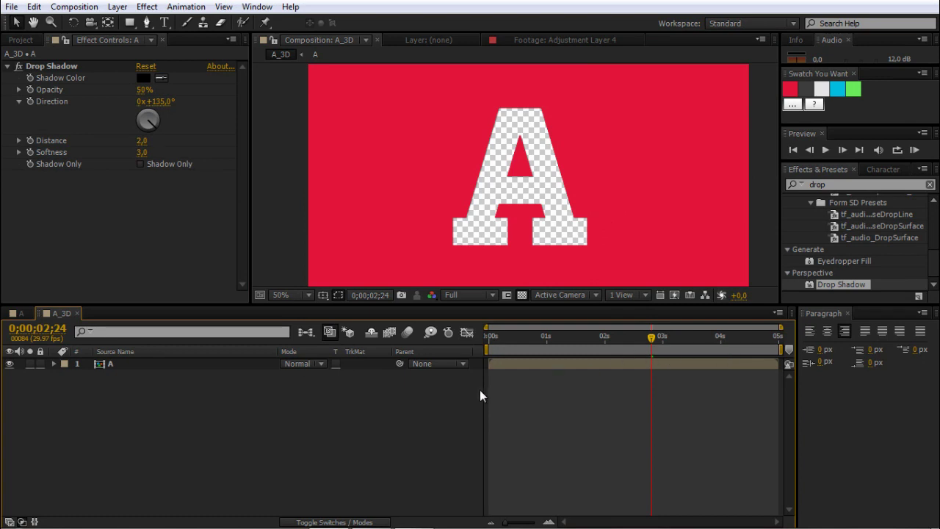
- Turn the A layer into a 3D layer
left_click(118, 364)
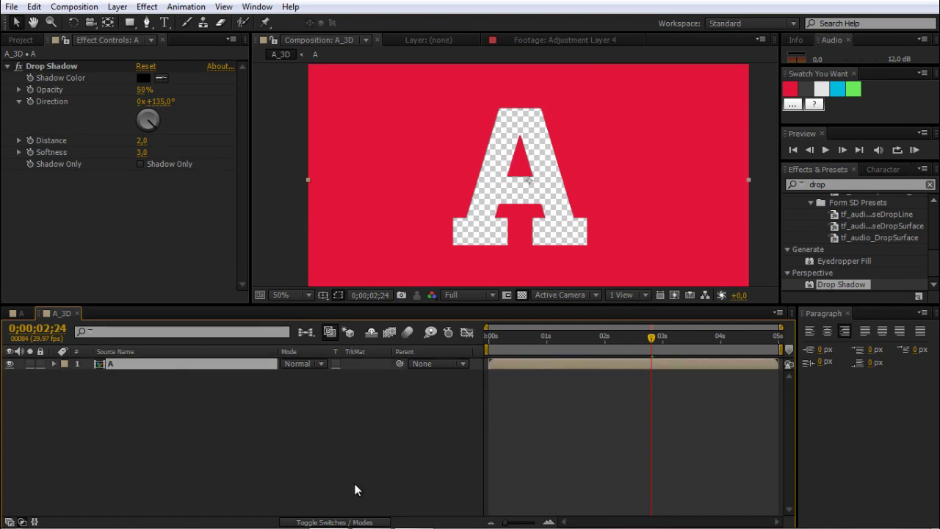
left_click(314, 523)
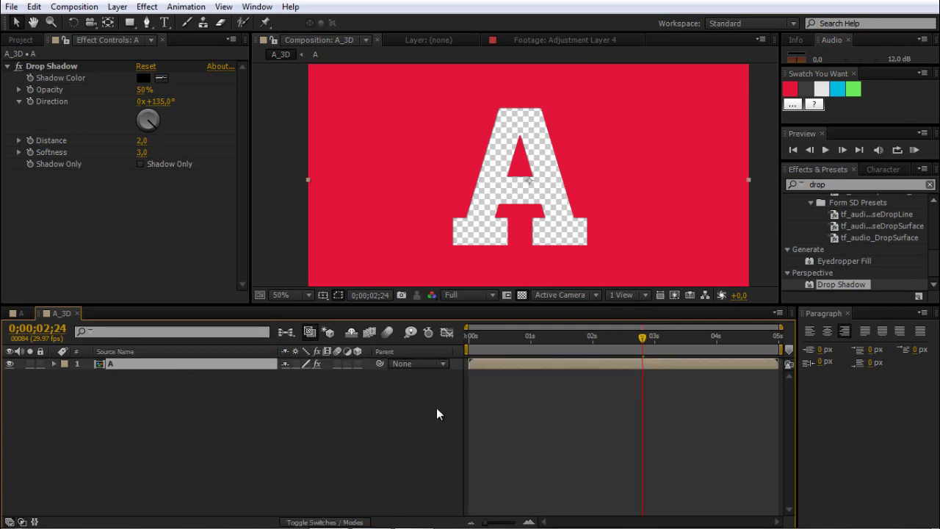
left_click(357, 364)
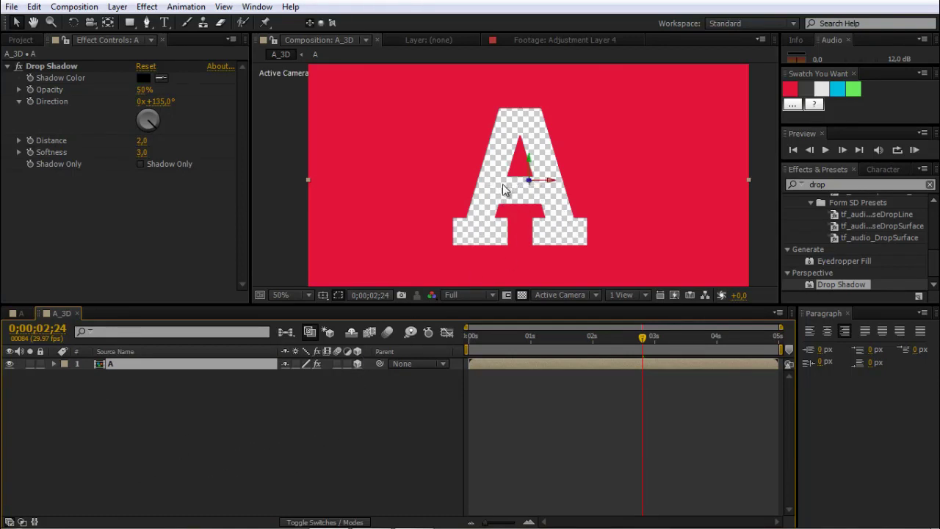
- Add the expression position+[0,0,(index-1)*100] to the A layer's Position
key("p")
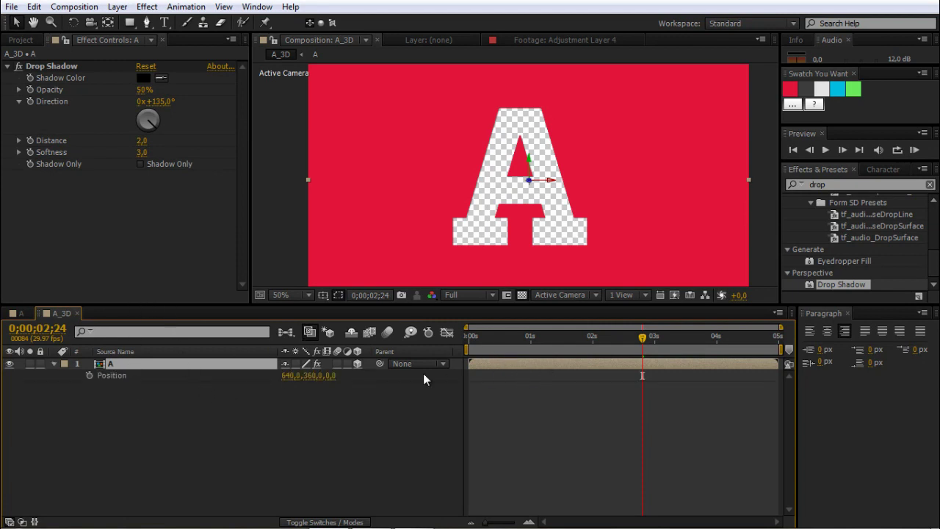
left_click(88, 375, "alt")
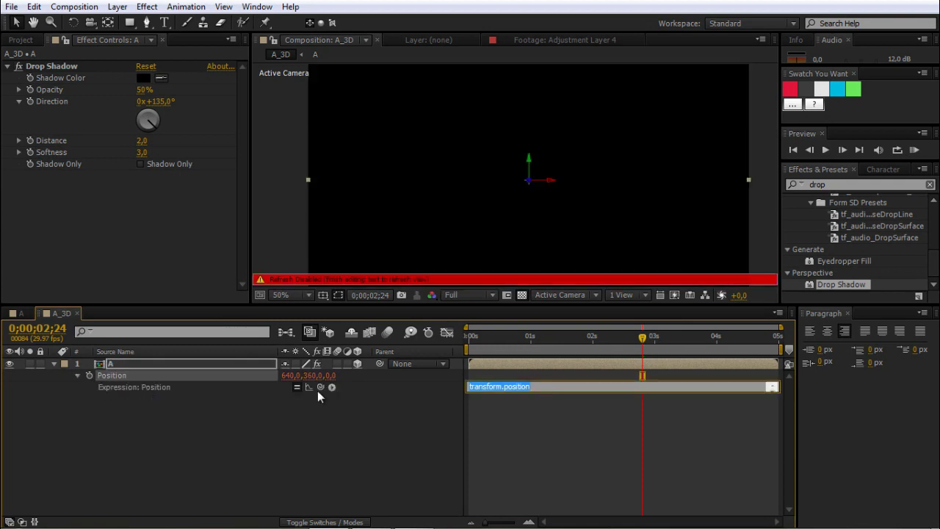
left_click_drag(320, 387, 111, 376)
left_click(520, 390)
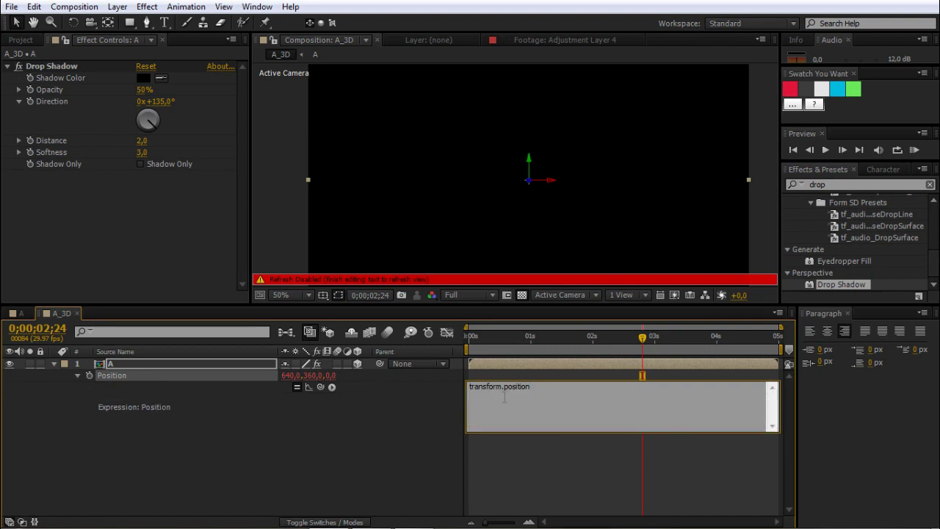
left_click_drag(502, 390, 460, 389)
key("Delete")
key("Delete")
type("0")
type(",0,")
type("(inde")
type("x)")
type("x-1)*100")
type("]")
left_click(528, 462)
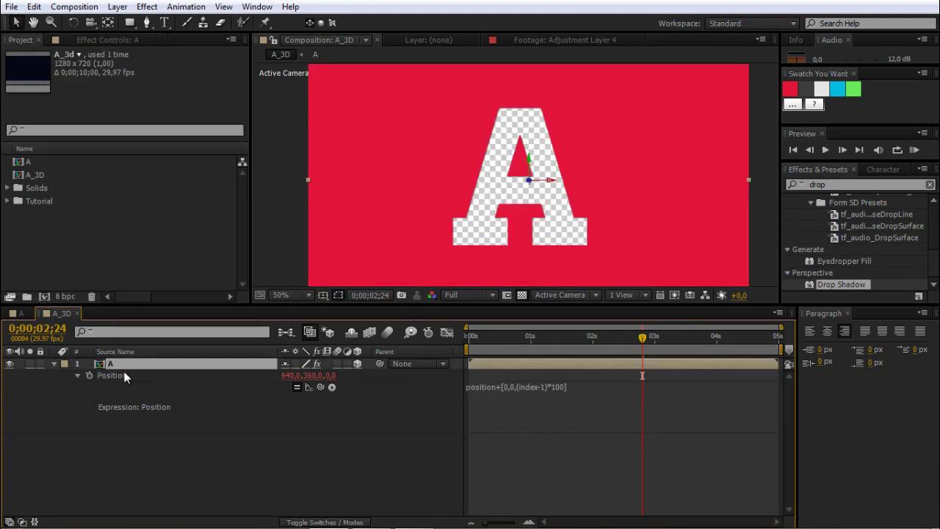
- Add the expression (index-1)*5 to the A layer's Z Rotation
key("r")
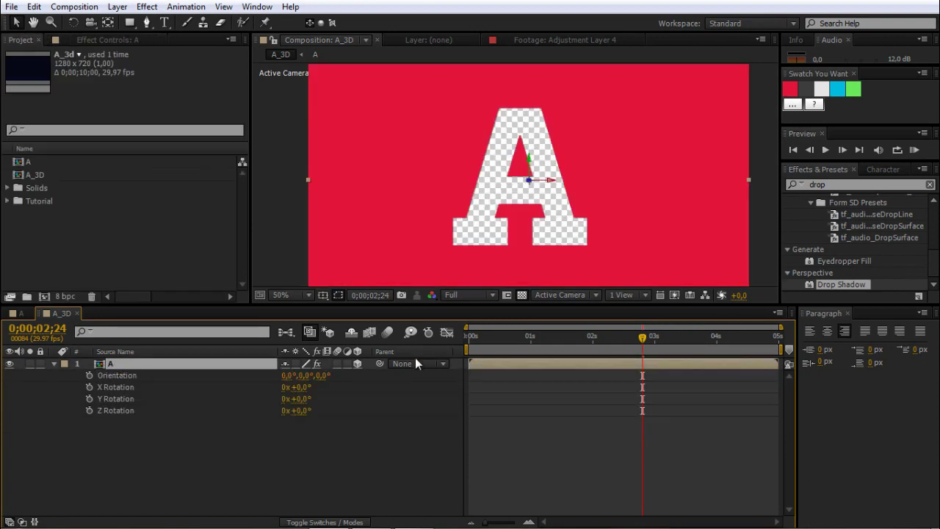
left_click(89, 411, "alt")
type("(")
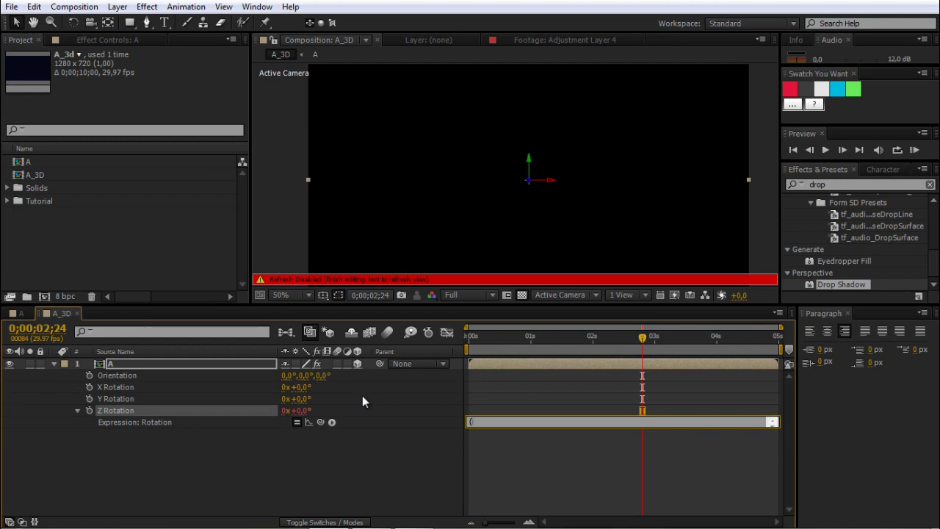
type("index-1)*5")
left_click(557, 456)
left_click_drag(486, 339, 541, 346)
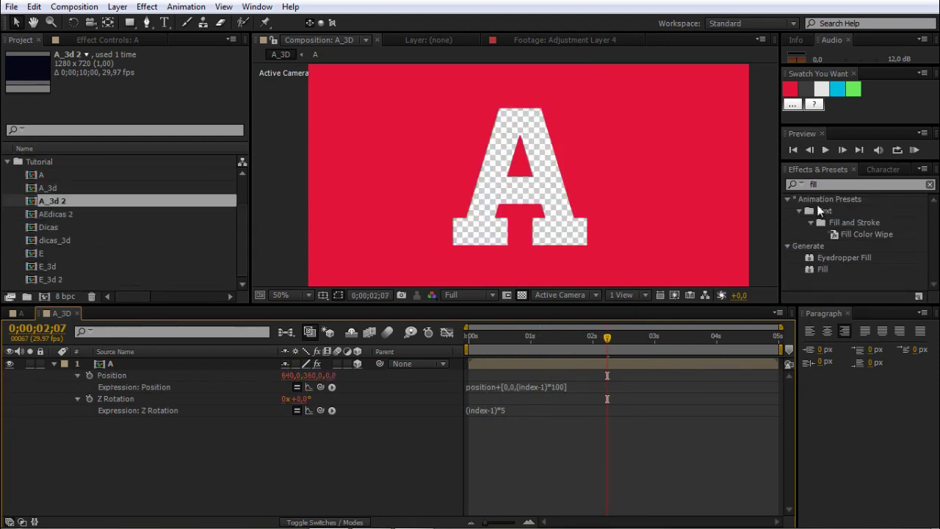
- Find the Fill effect by searching for "fill" and apply it to the A layer
left_click_drag(821, 184, 772, 195)
key("BackSpace")
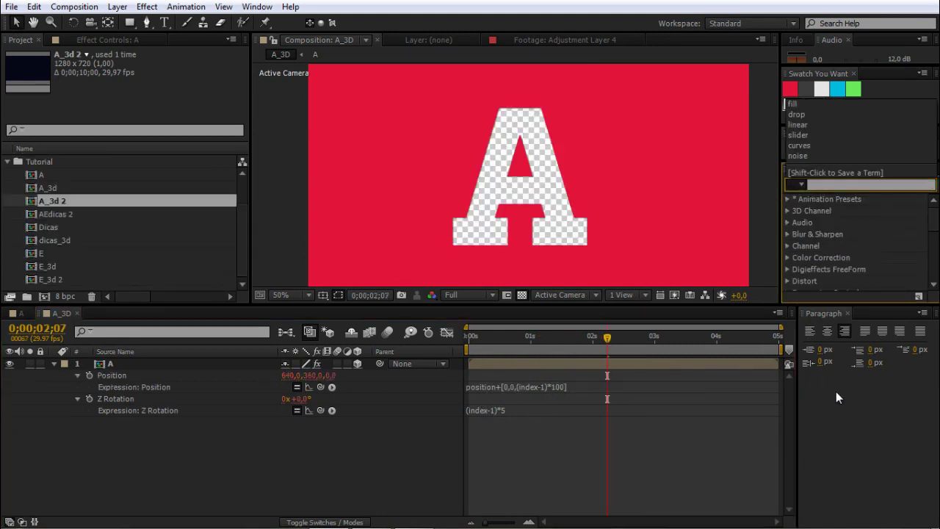
left_click(837, 391)
left_click(826, 183)
type("fill")
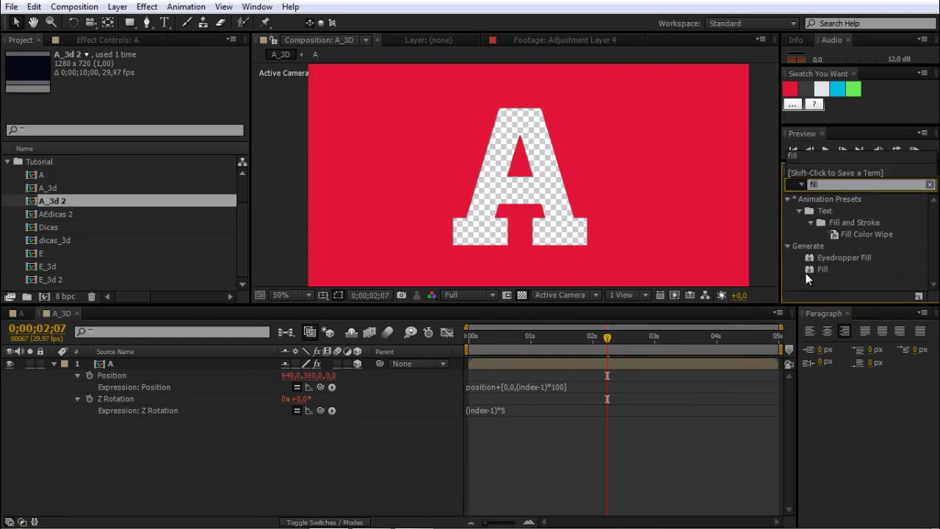
left_click_drag(815, 270, 122, 363)
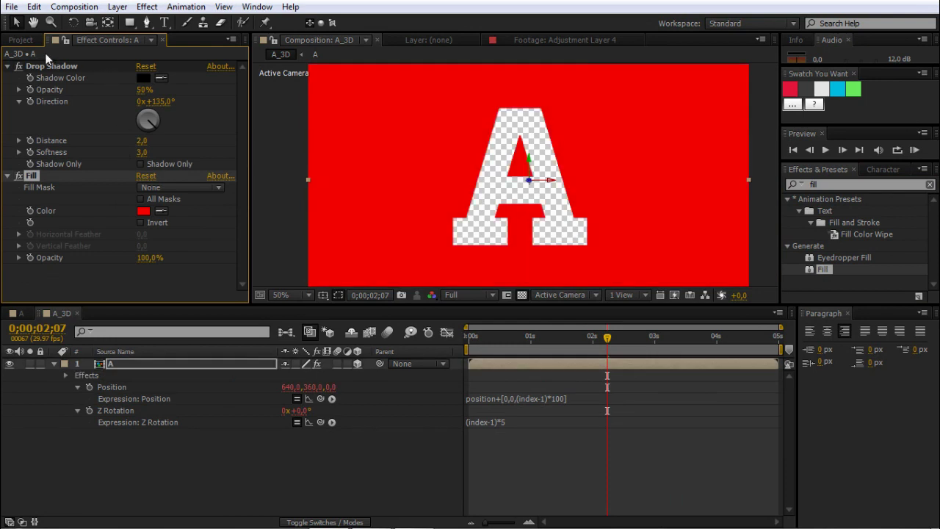
- Sample the crimson red swatch as the Fill colour and place the Fill effect above Drop Shadow
left_click(161, 210)
left_click(788, 88)
left_click(36, 118)
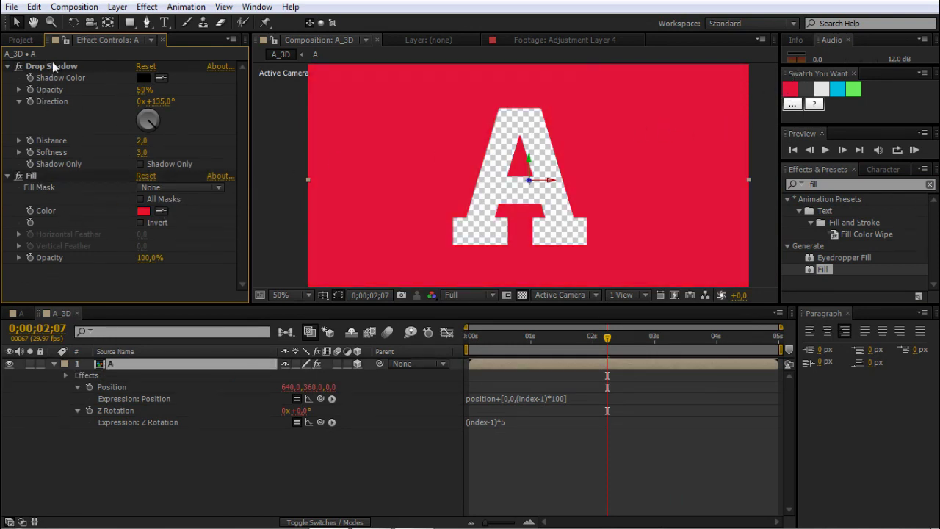
left_click_drag(32, 175, 43, 65)
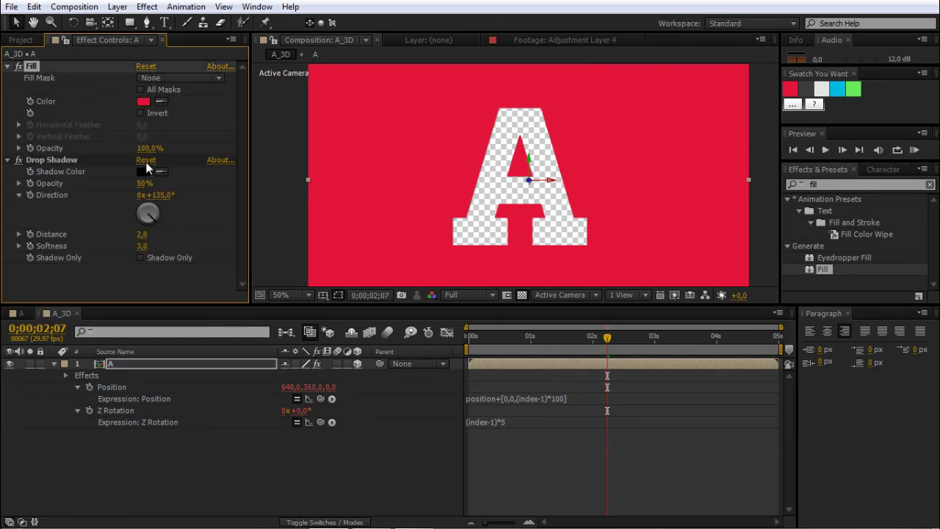
- Set the Drop Shadow's Softness to 4 and collapse the A layer's properties
left_click(11, 89)
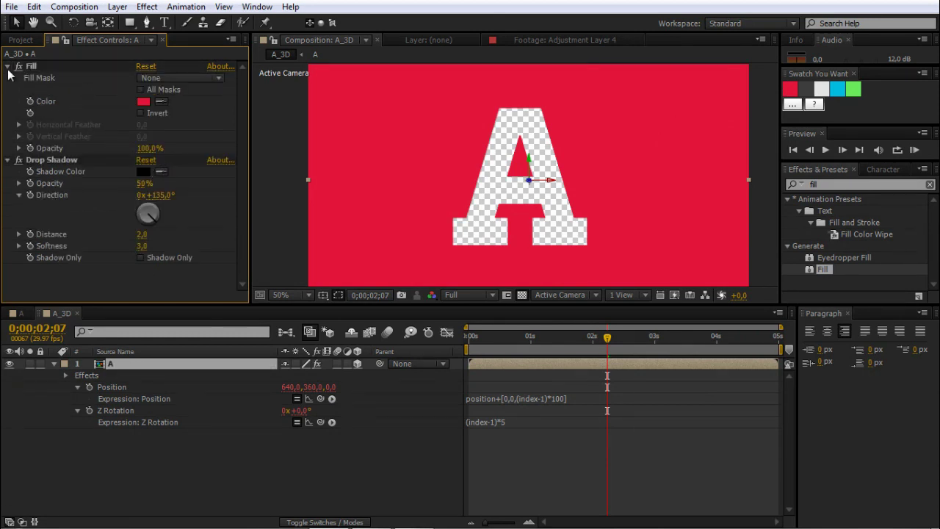
left_click(140, 246)
type("4")
key("Return")
left_click(142, 363)
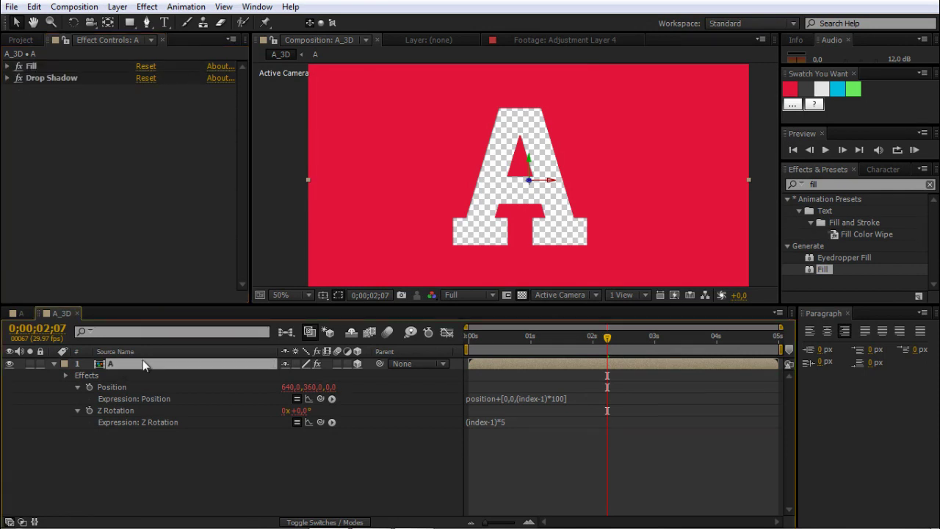
left_click(54, 364)
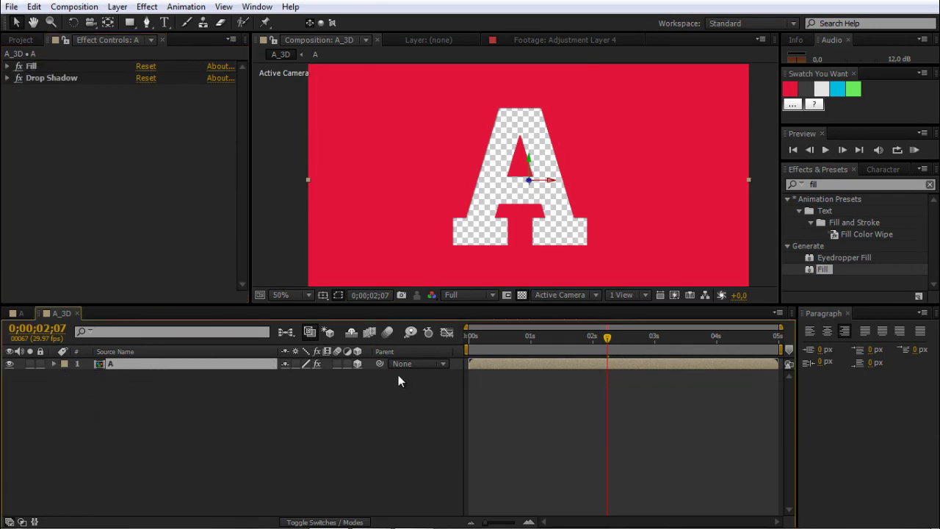
- Duplicate the A layer repeatedly, including its copies, until the A_3D composition holds 16 A layers
key("ctrl+d")
left_click(182, 373, "shift")
key("ctrl+d")
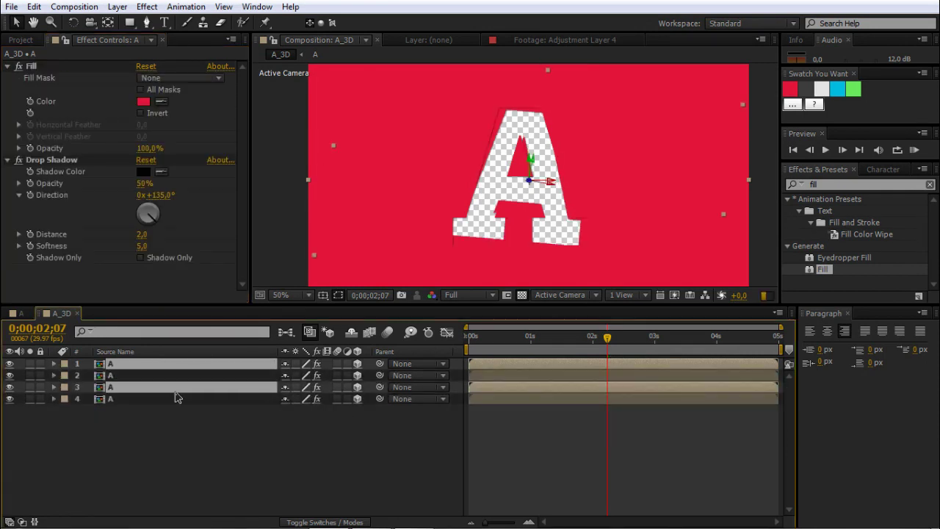
left_click(178, 401, "shift")
key("ctrl+d")
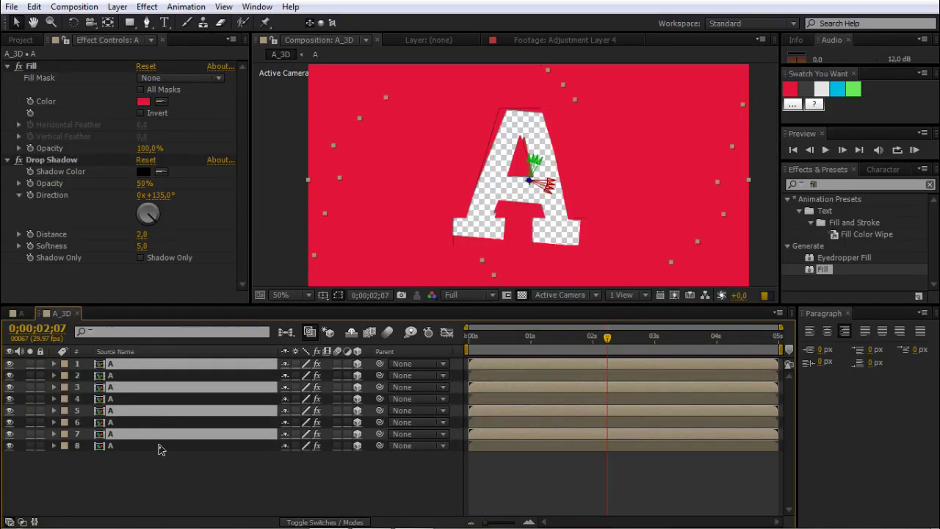
left_click(163, 448, "shift")
key("ctrl+d")
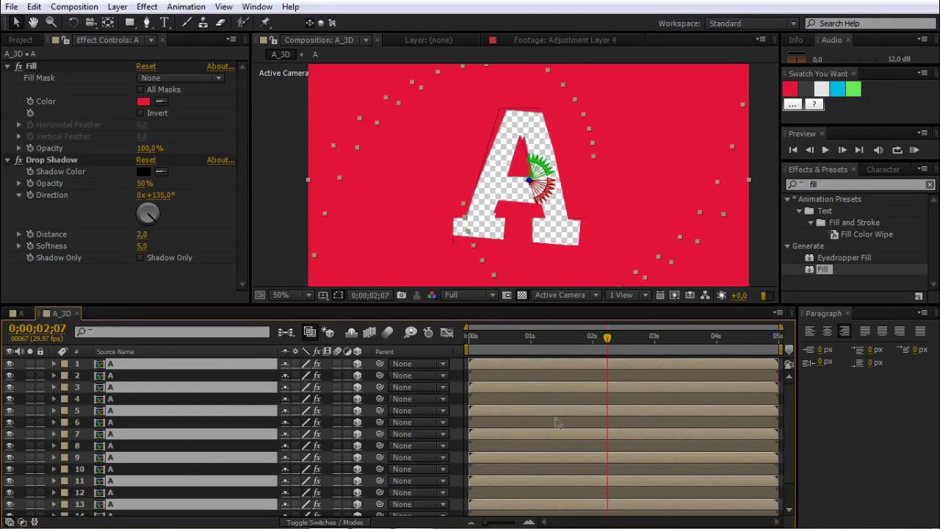
scroll(798, 473, "down", 2)
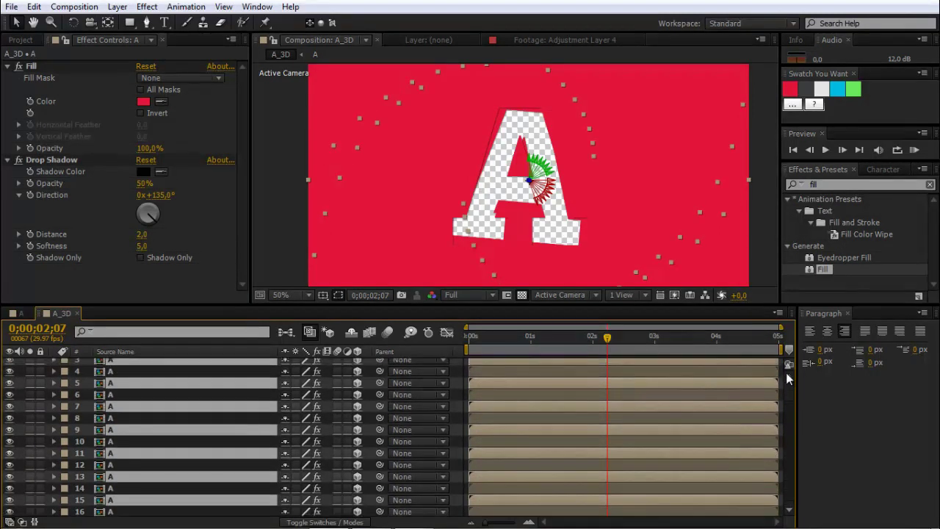
scroll(789, 378, "up", 2)
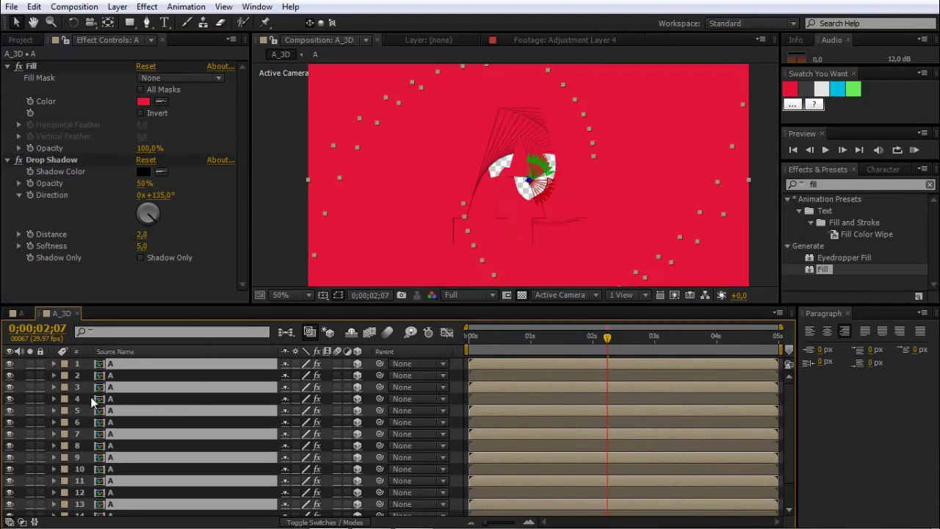
- Examine how the Position values differ between the third and fourth A layers, and collapse both layers' properties
left_click(151, 375)
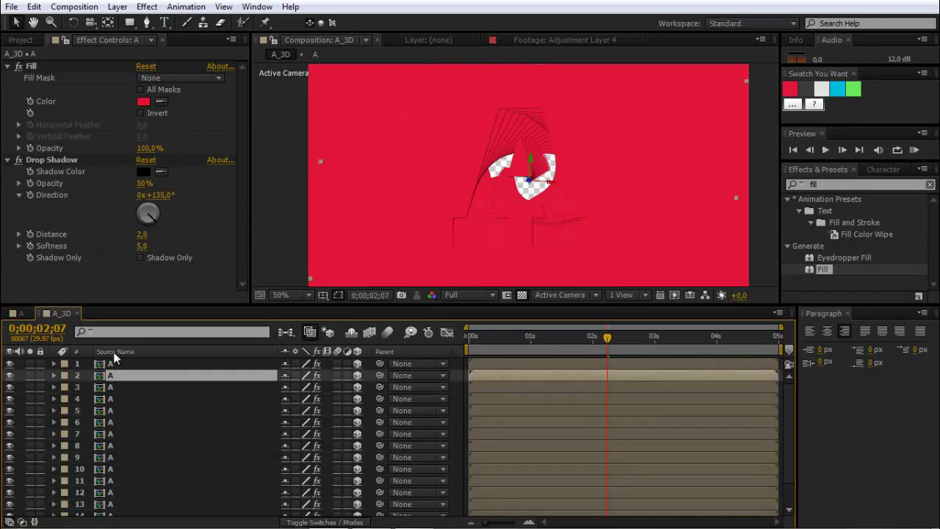
left_click(179, 390)
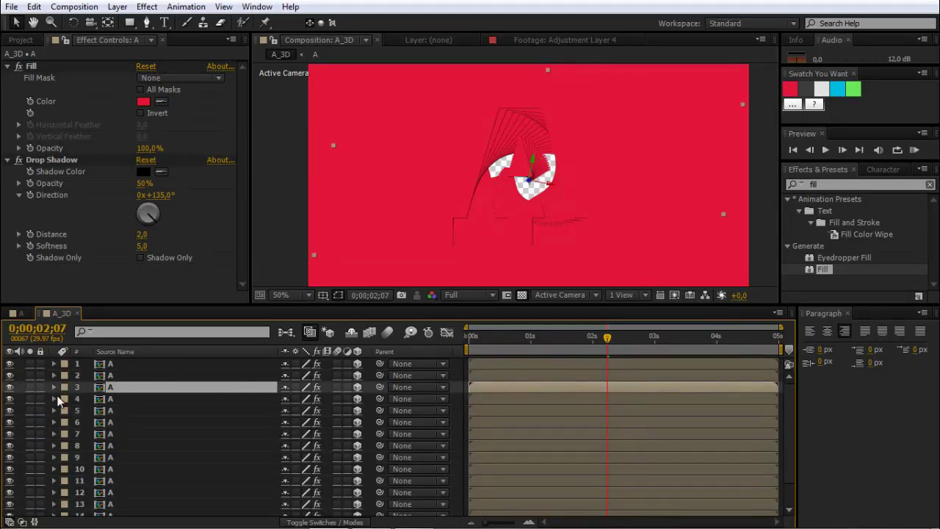
left_click(115, 398)
left_click_drag(115, 398, 113, 395)
key("p")
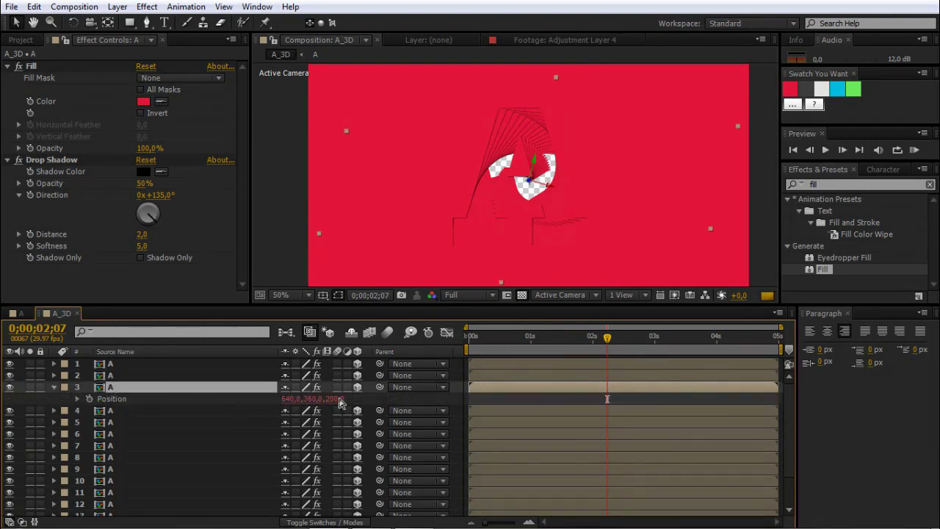
left_click(203, 411)
key("p")
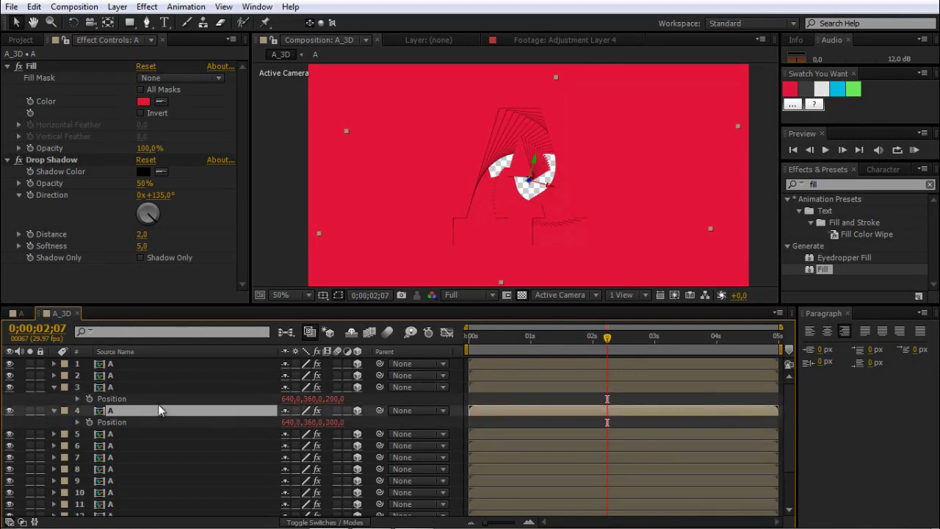
left_click_drag(162, 388, 165, 422)
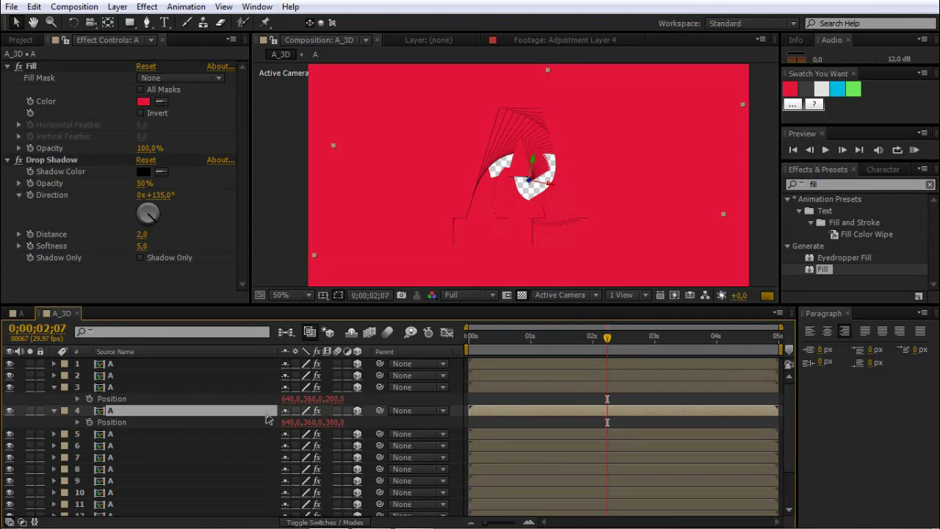
left_click(54, 387)
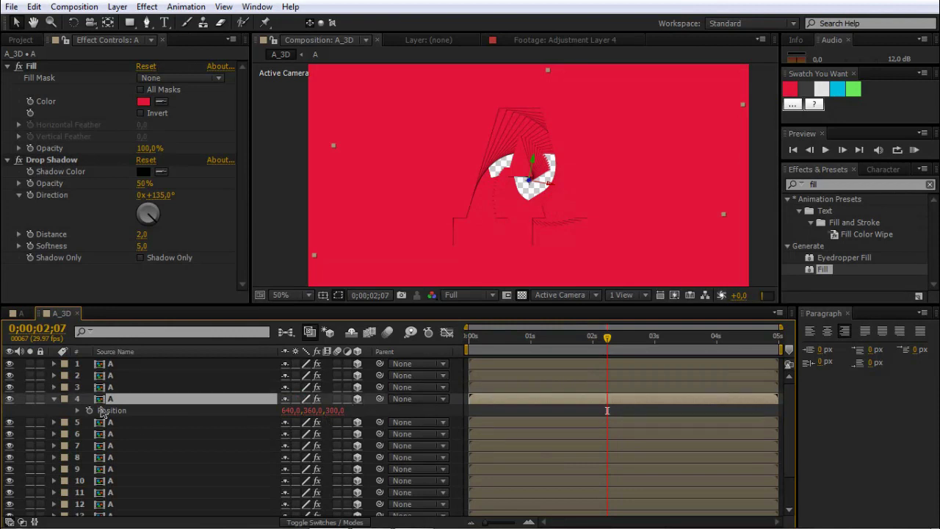
left_click(54, 399)
left_click(53, 399)
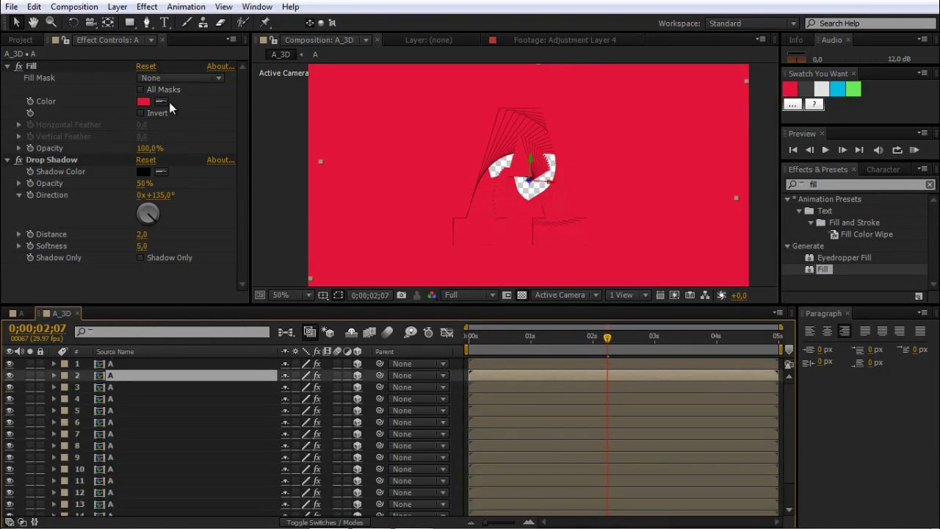
- Sample the off-white swatch as the Fill colour of the second A layer
left_click(162, 102)
left_click(820, 89)
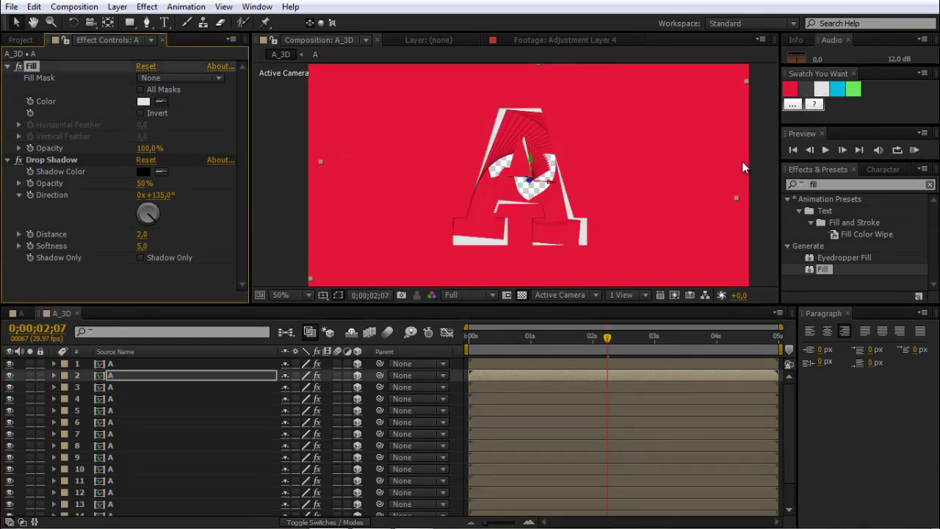
left_click(138, 389)
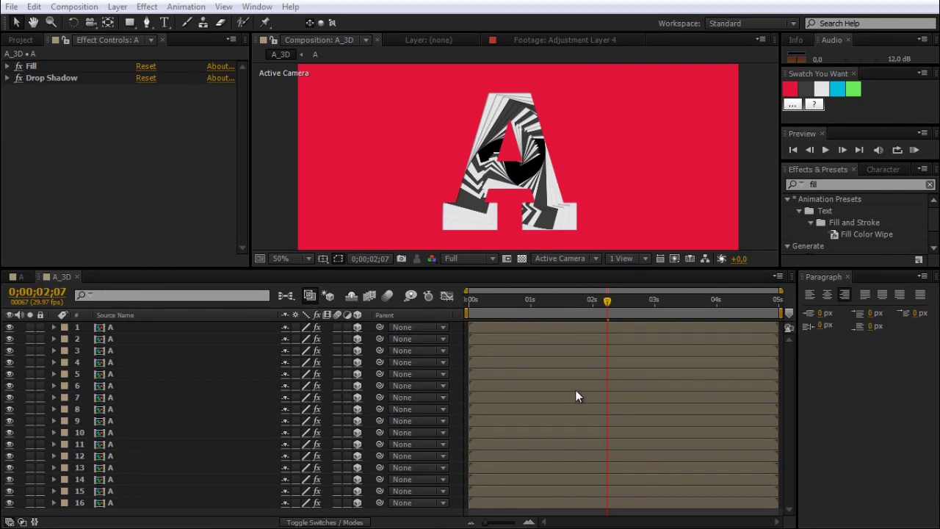
- Set the A_3D composition's preview resolution to Quarter
left_click(117, 327)
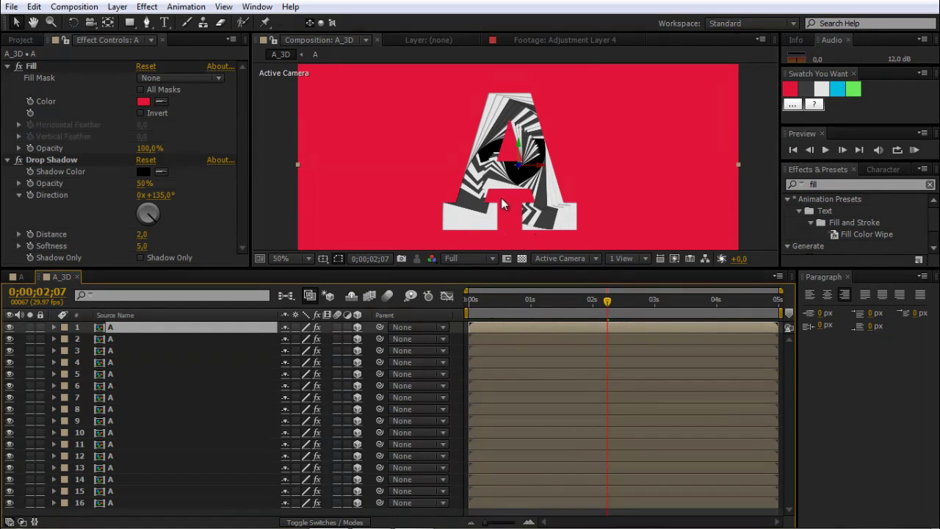
left_click(481, 258)
left_click(477, 342)
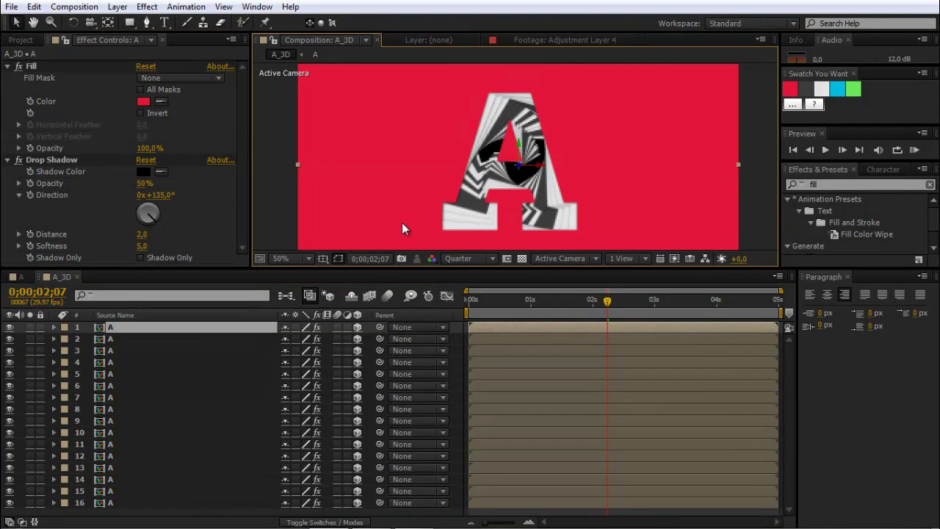
- Create a two-node camera with the 35mm preset and move it beneath all the A layers
key("ctrl+alt+shift+c")
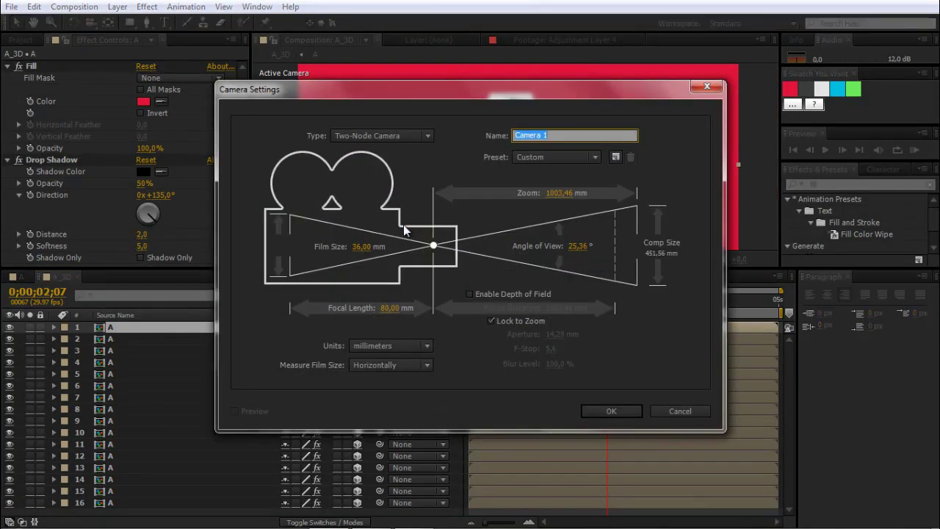
left_click(543, 160)
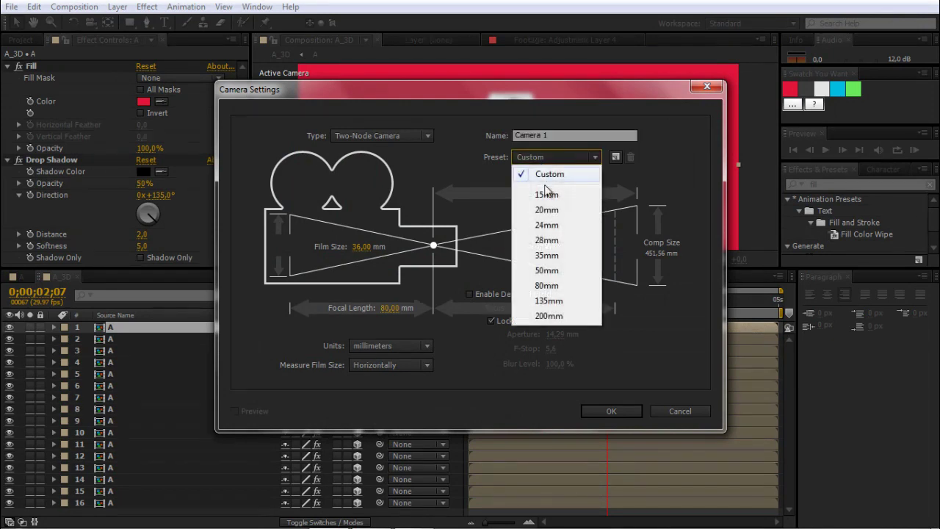
left_click(546, 255)
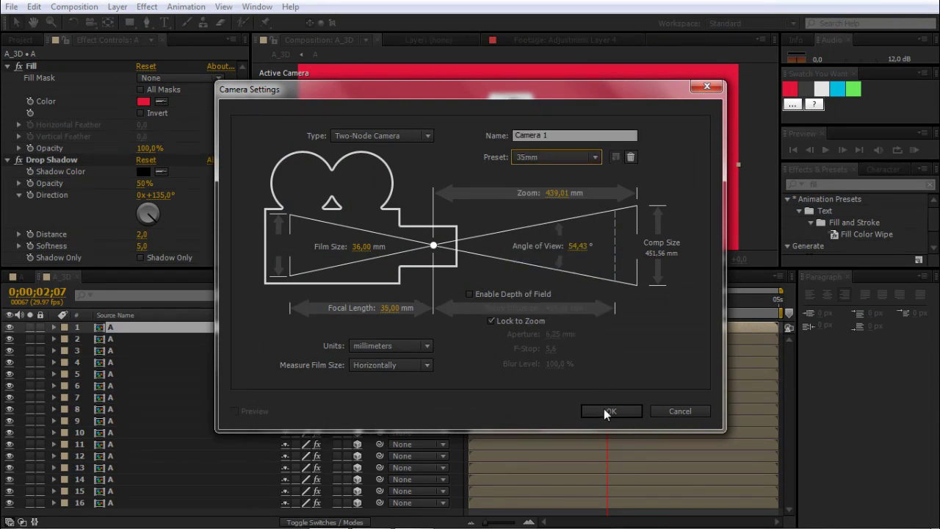
left_click(607, 411)
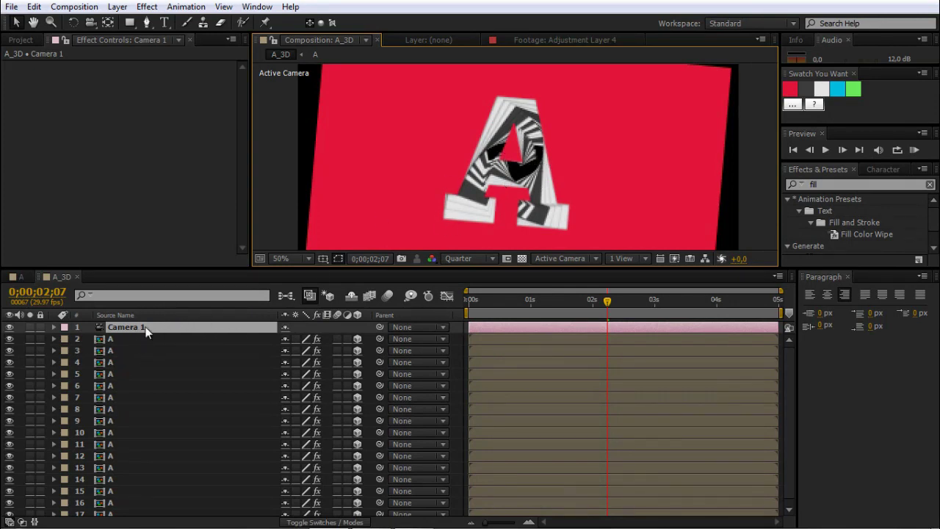
left_click_drag(126, 327, 129, 515)
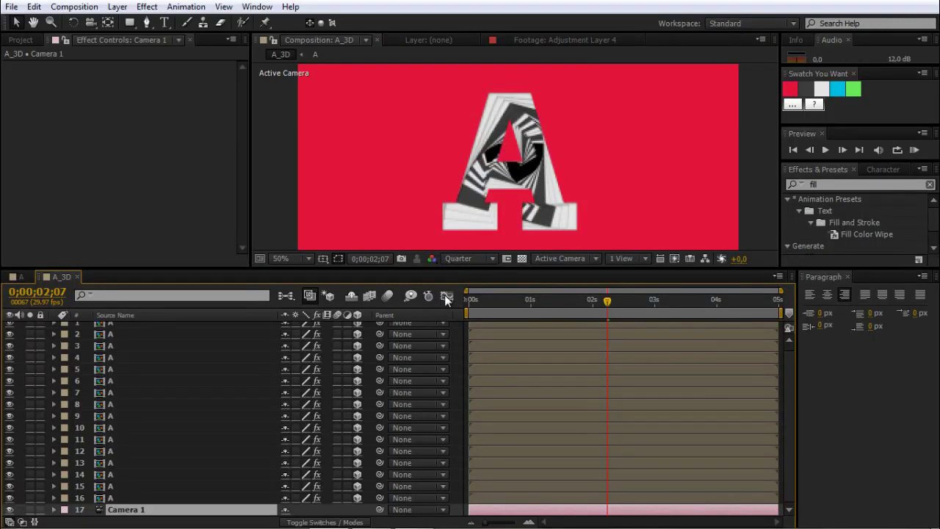
left_click_drag(791, 398, 791, 422)
left_click(468, 259)
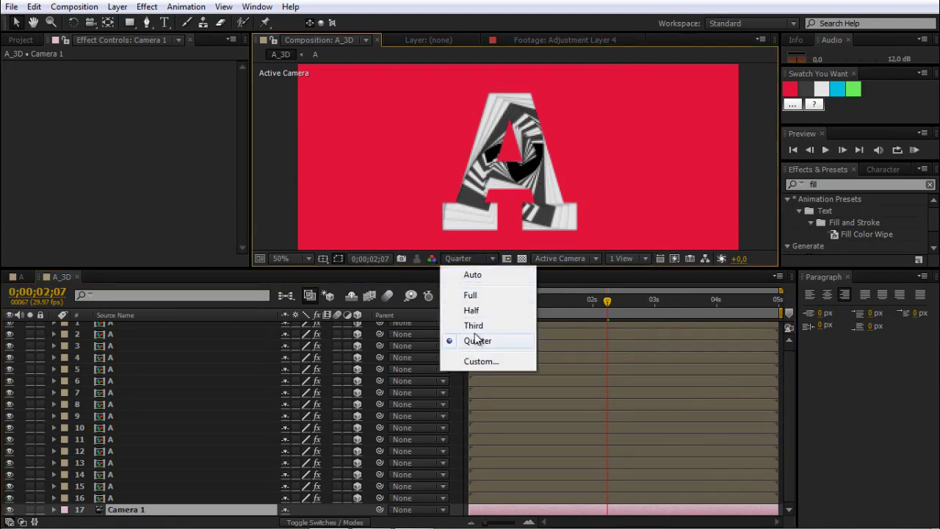
left_click(280, 196)
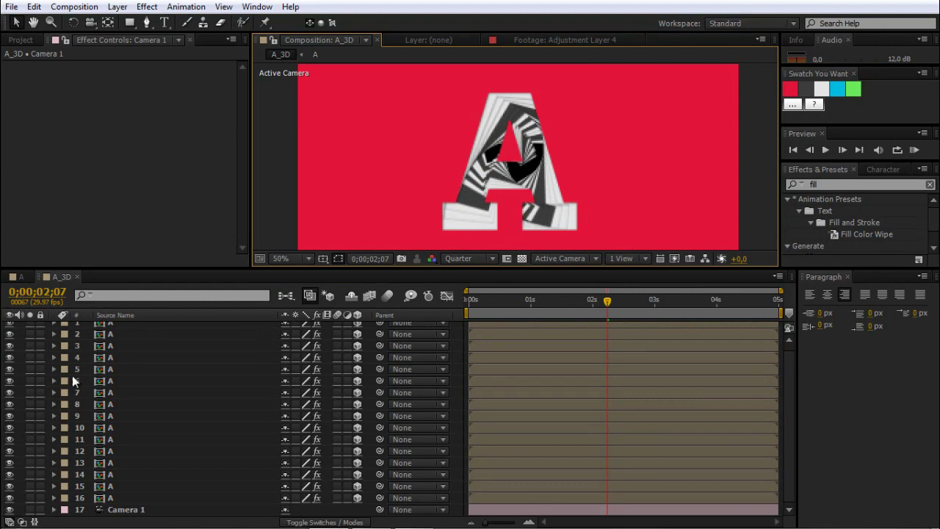
left_click(119, 510)
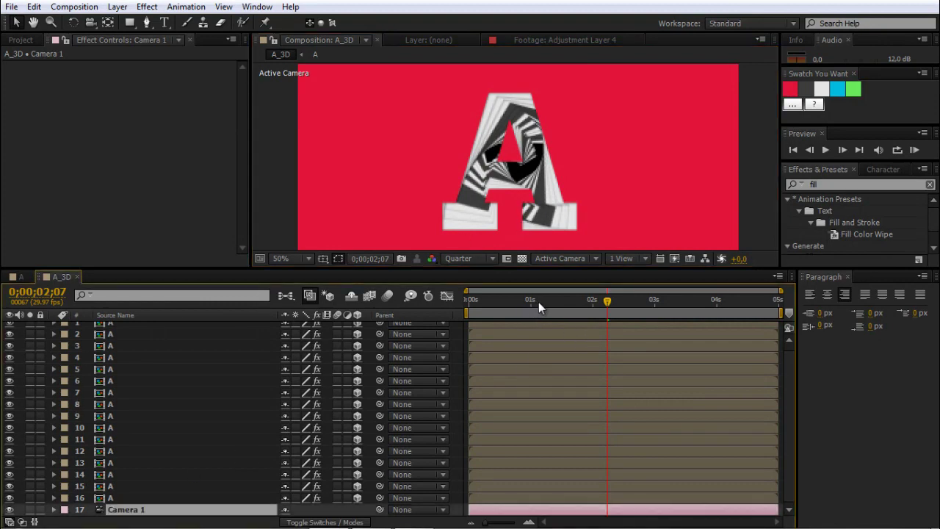
left_click_drag(539, 301, 578, 304)
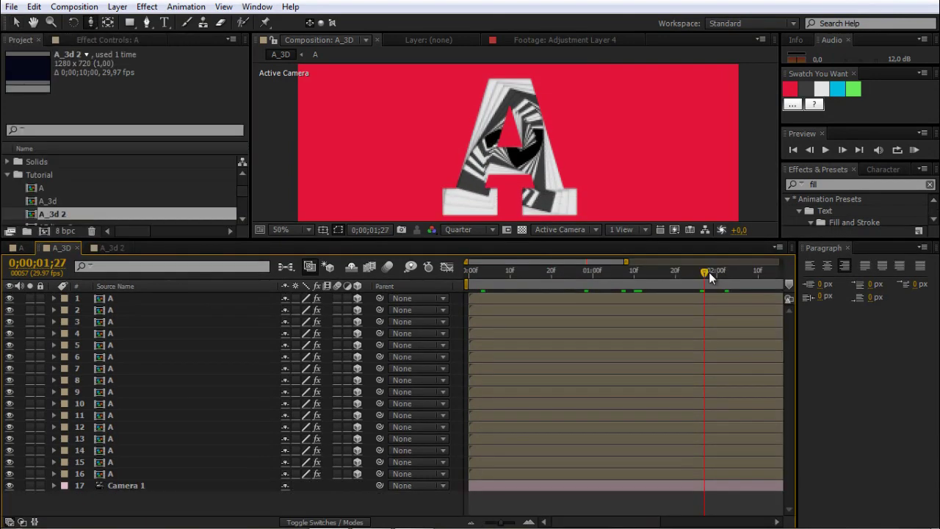
- Shift the second A layer in time so that it starts at frame 2
left_click_drag(705, 271, 465, 289)
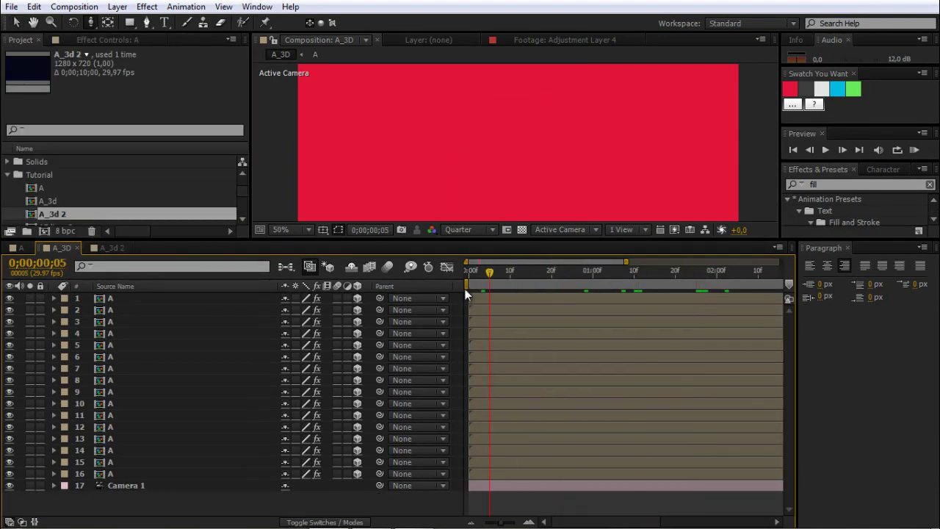
left_click(494, 309)
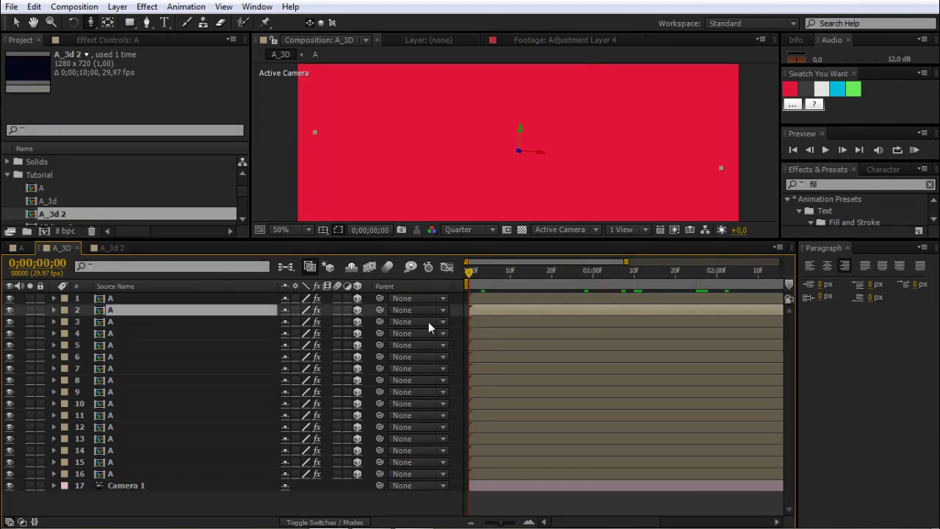
key("equal")
key("equal")
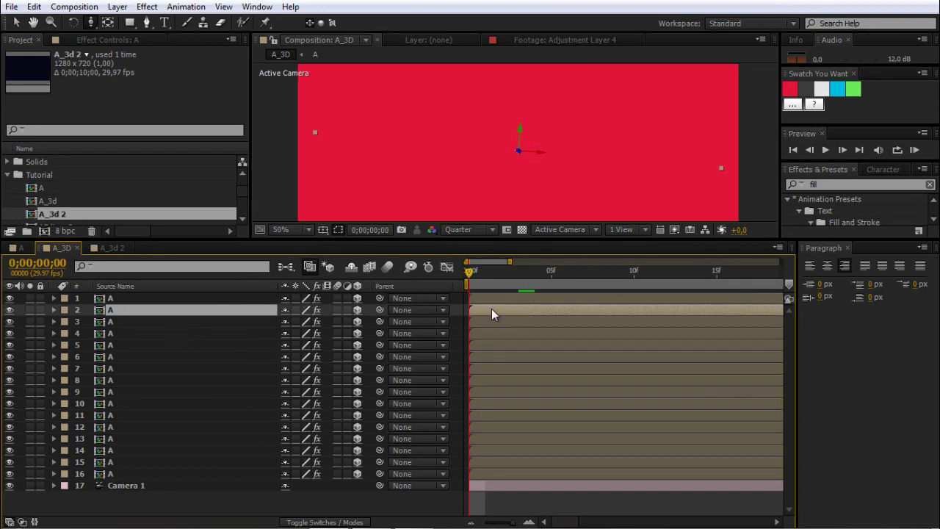
left_click_drag(480, 310, 505, 309)
left_click(485, 276)
left_click_drag(488, 275, 502, 274)
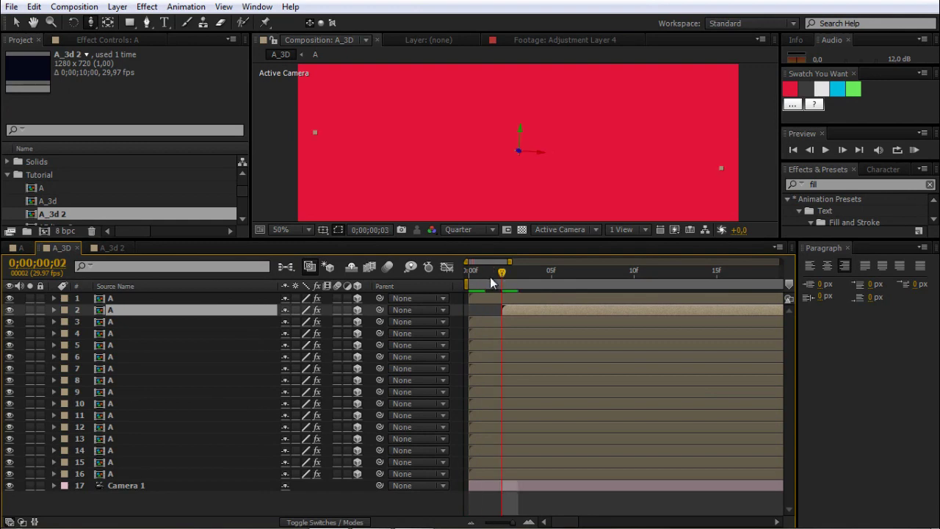
- Shift the third A layer in time so that it starts at frame 4
left_click(489, 317)
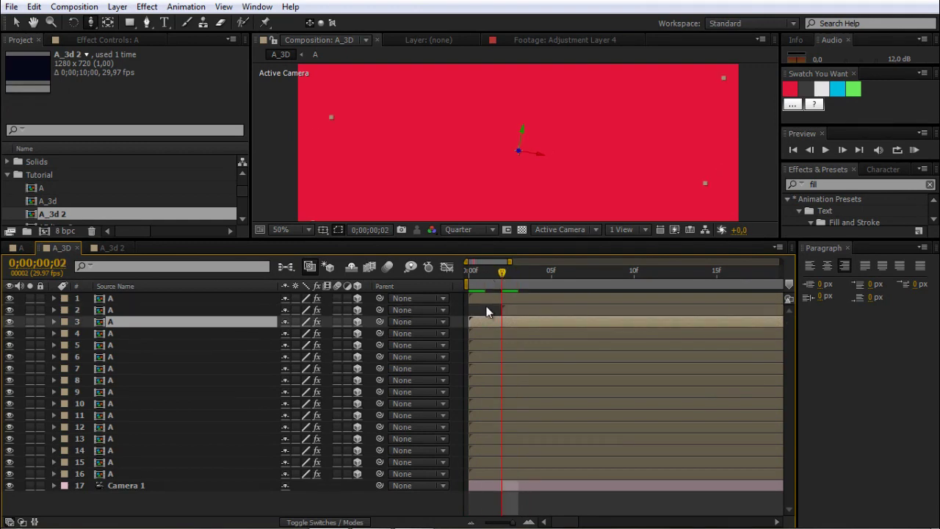
key("alt+Page_Down")
key("alt+Page_Down")
key("alt+Page_Down")
key("alt+Page_Down")
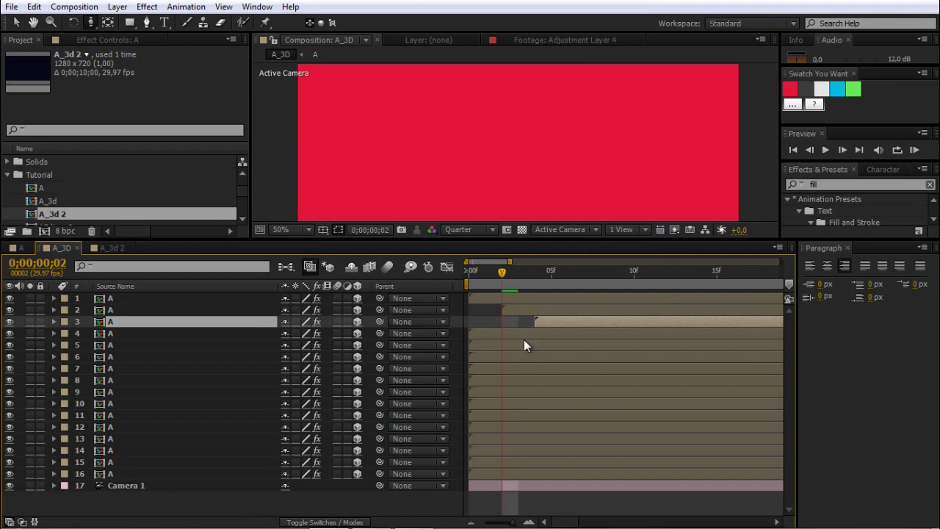
- Shift the fourth A layer in time so that it starts a few frames after the third A layer
left_click(490, 333)
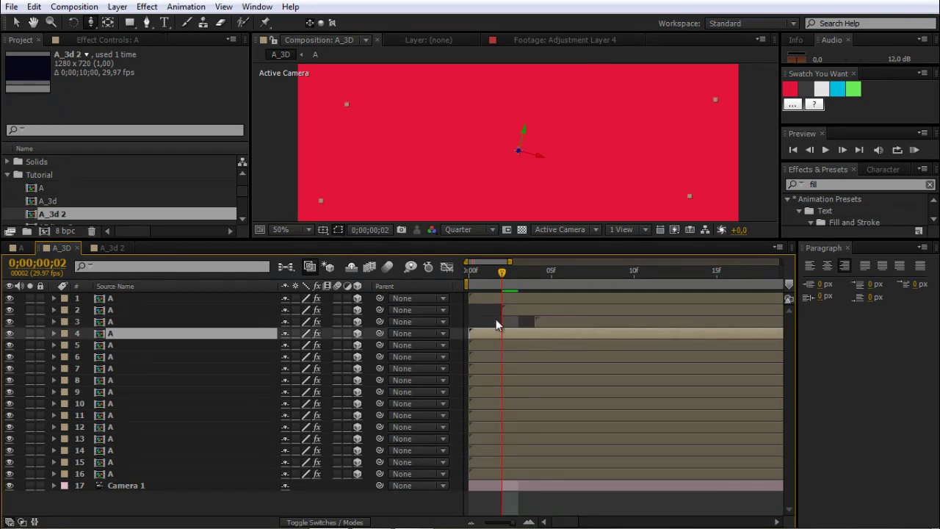
key("alt+Page_Down")
key("alt+Page_Down")
key("alt+Page_Down")
key("alt+Page_Down")
key("alt+Page_Down")
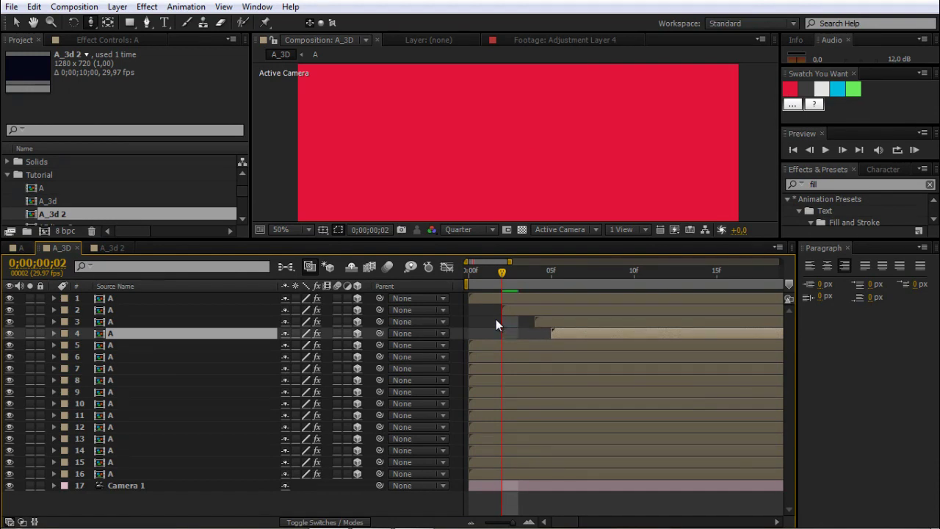
key("alt+Page_Down")
key("alt+Page_Down")
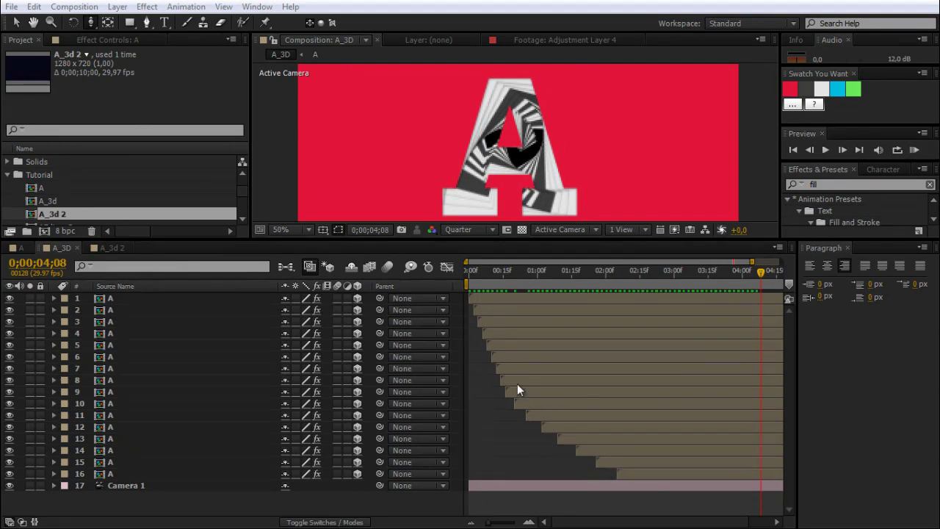
- Play a RAM preview of the staggered A layers in the A_3D composition
key("KP_0")
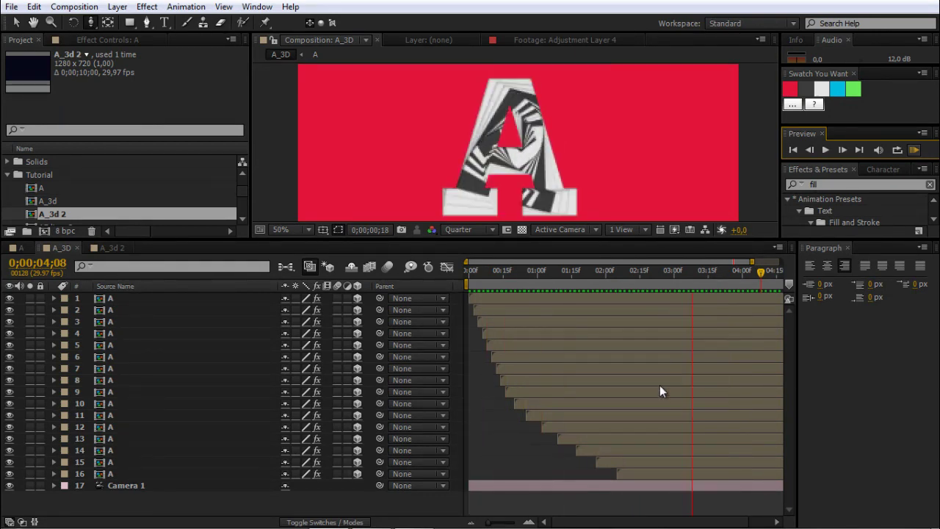
- Stop the preview and move the current time to 0;00;04;00 in the A_3D composition
key("space")
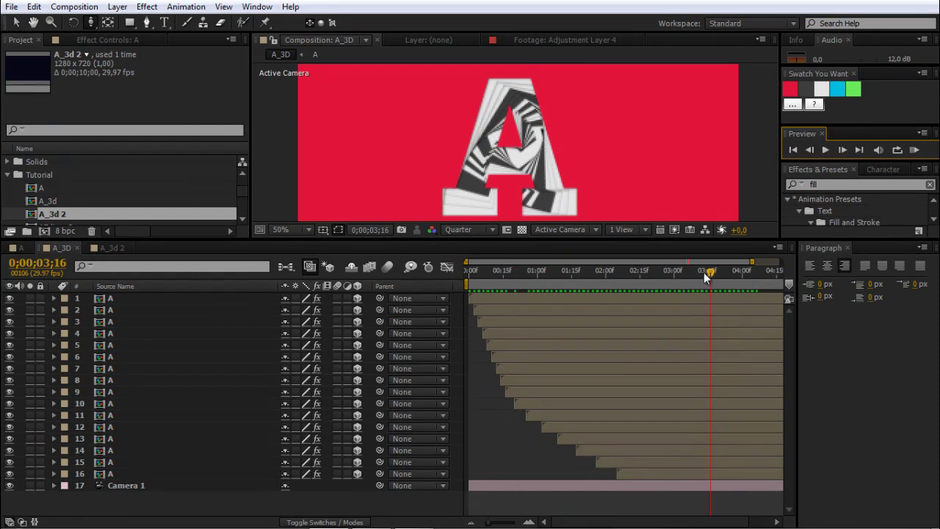
left_click_drag(704, 272, 742, 273)
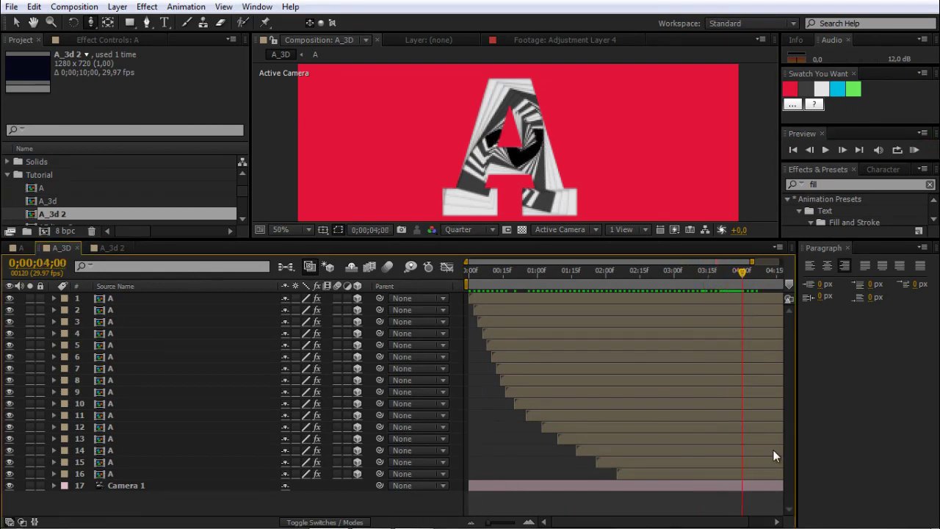
left_click_drag(714, 521, 773, 517)
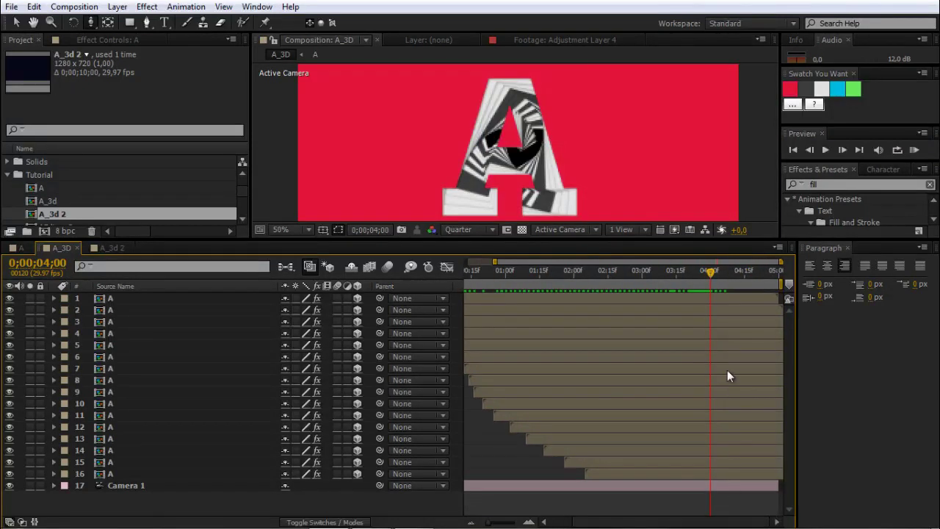
left_click(120, 486)
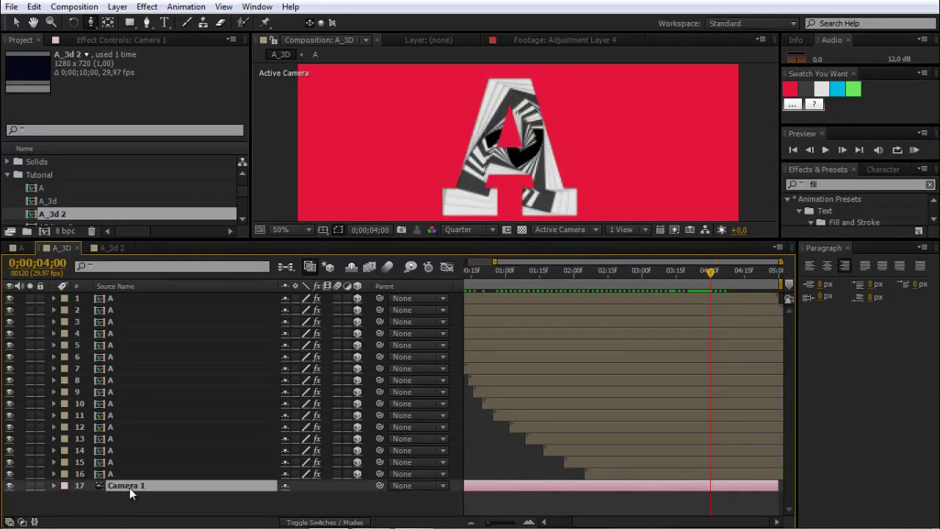
key("p")
left_click(89, 498)
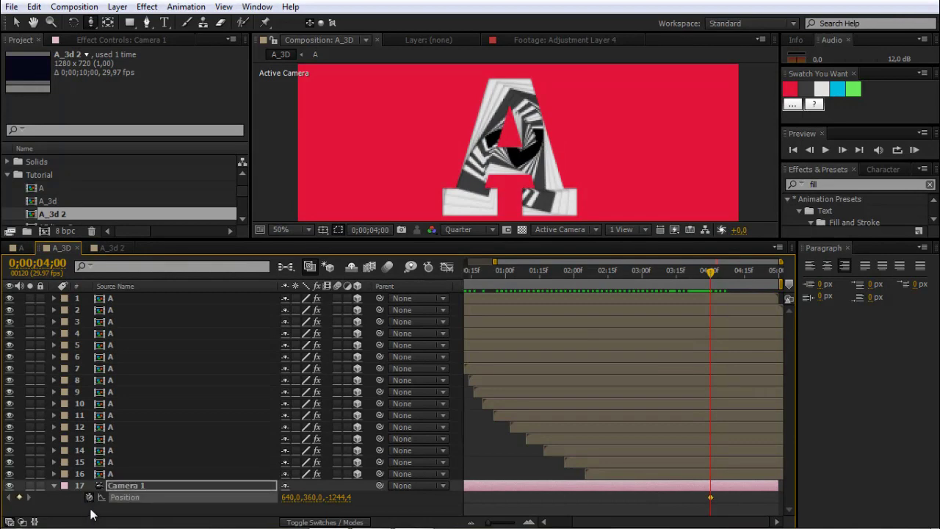
key("F9")
key("End")
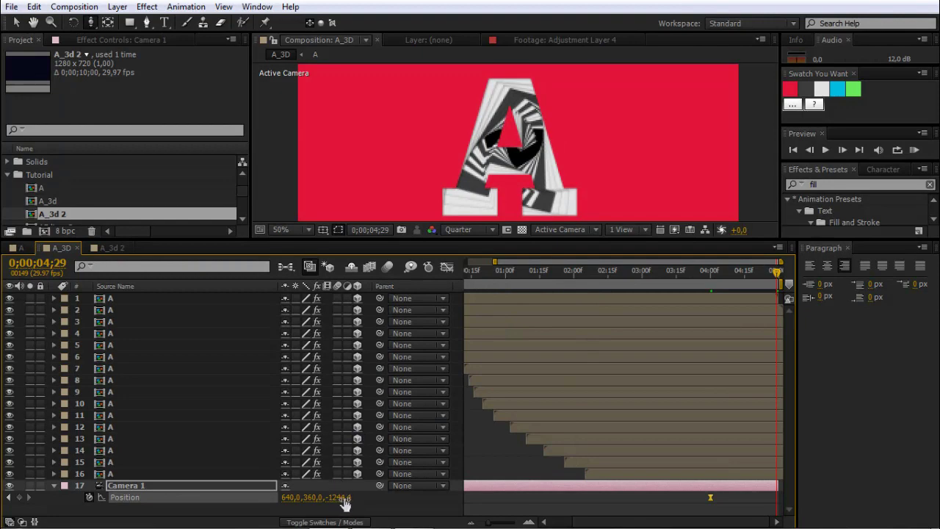
left_click(335, 486)
key("j")
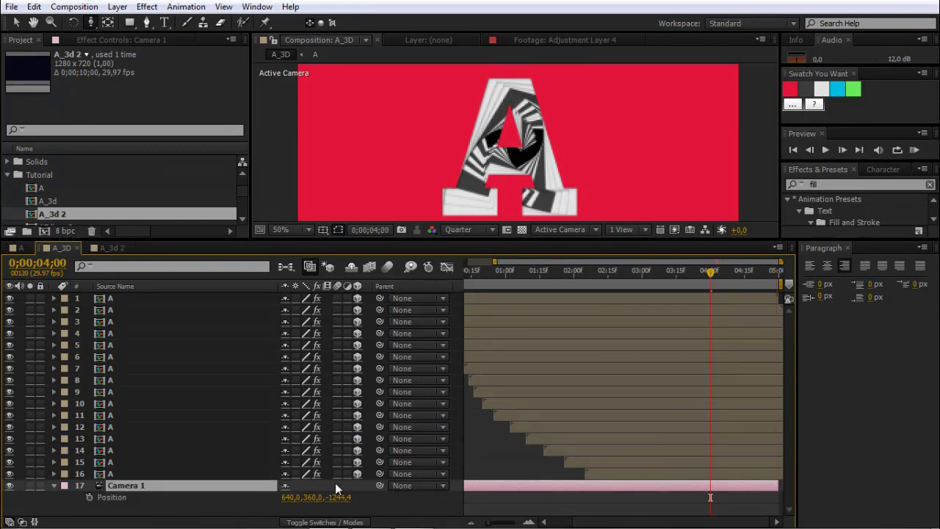
key("shift+a")
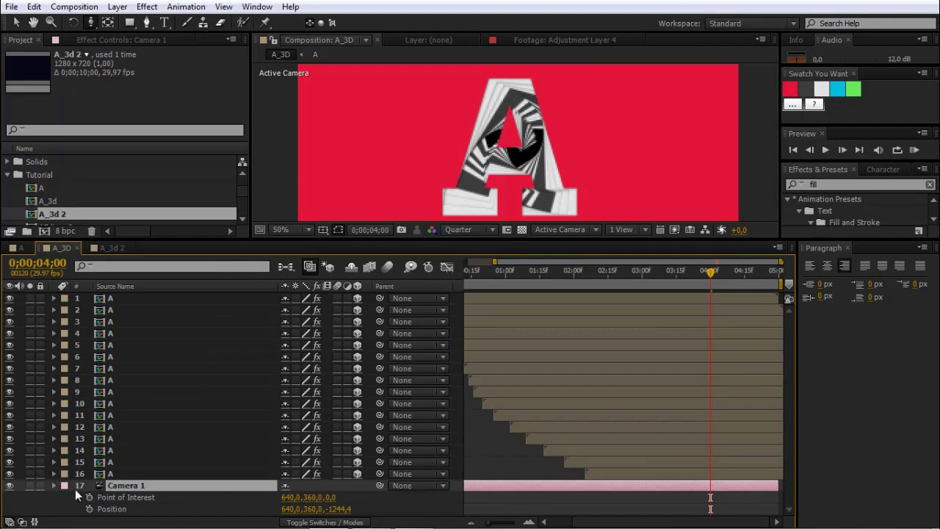
left_click(53, 486)
- Add a 3D null object directly above the Camera 1 layer and parent the camera to it
left_click(147, 6)
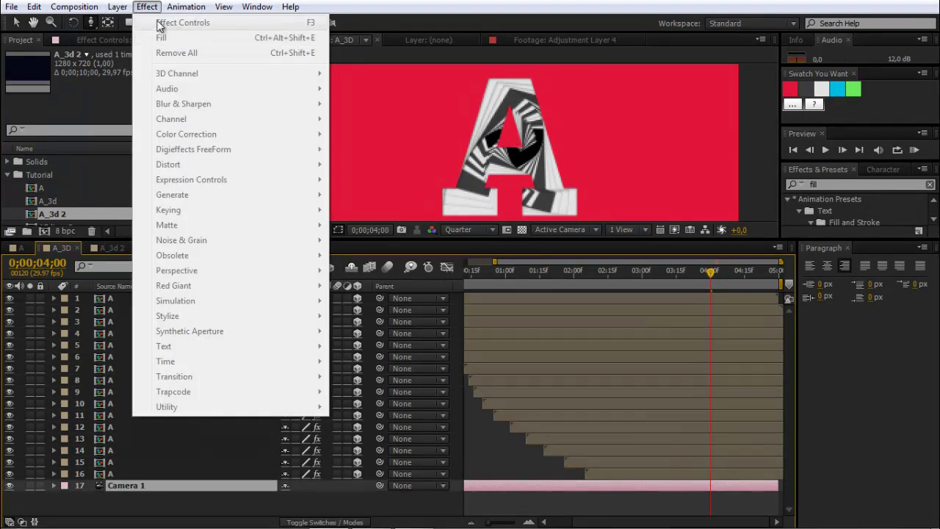
mouse_move(118, 7)
mouse_move(138, 24)
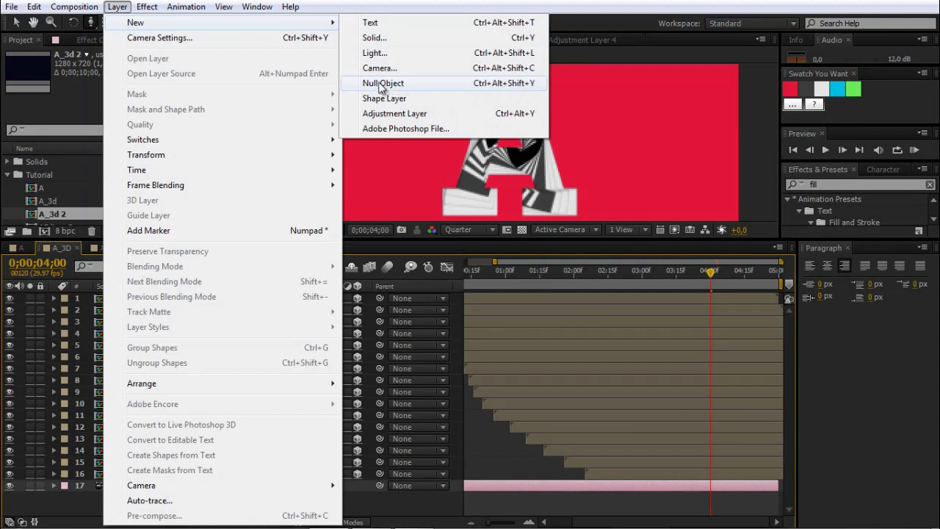
left_click(401, 84)
left_click_drag(125, 299, 150, 479)
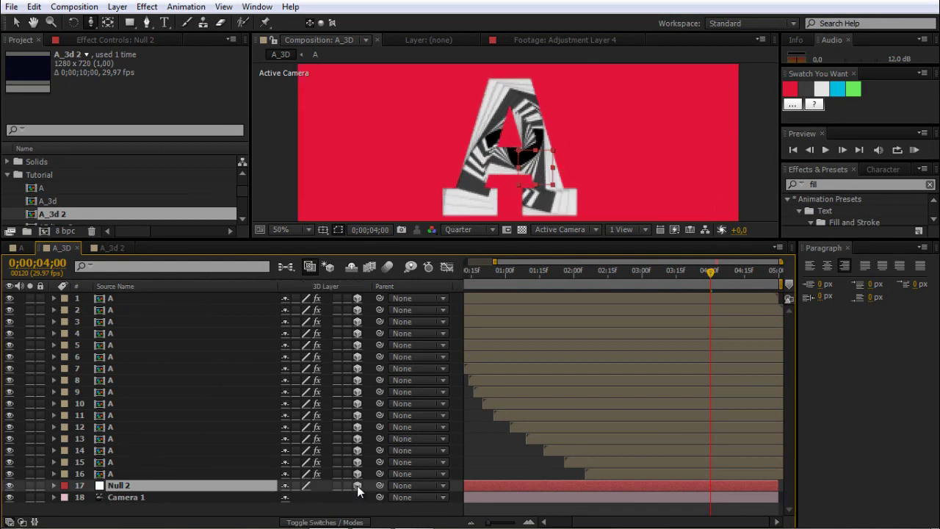
left_click(145, 493)
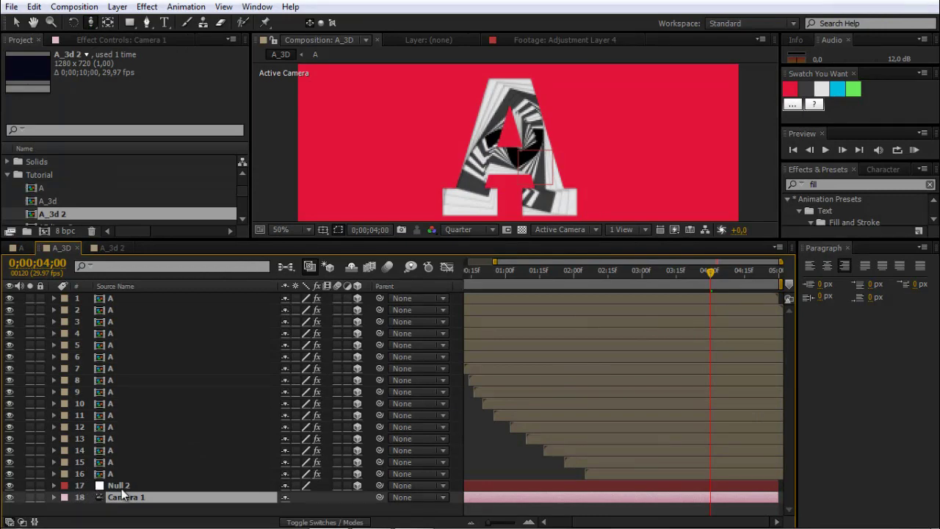
left_click_drag(380, 498, 147, 486)
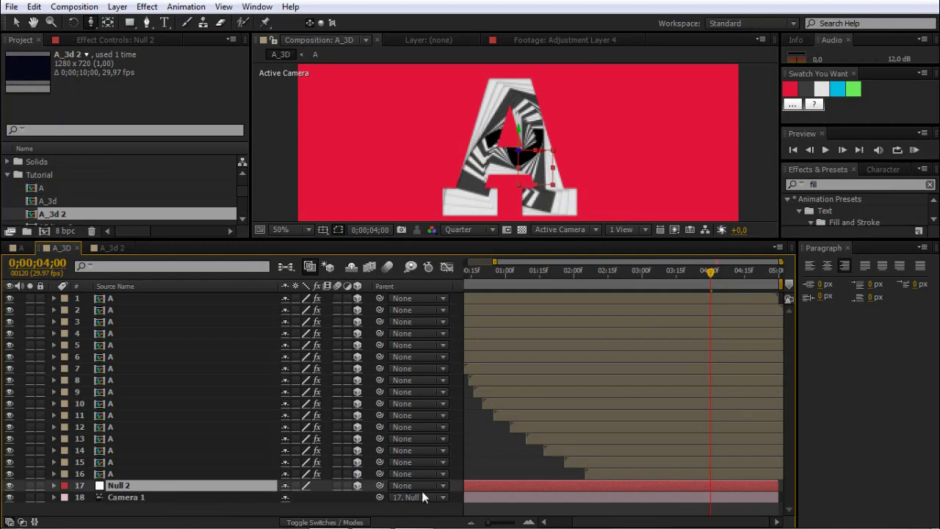
- Set eased position keyframes on the null object at 0;00;04;00 and at 0;00;04;29, with Z at 2748 in the second one
key("p")
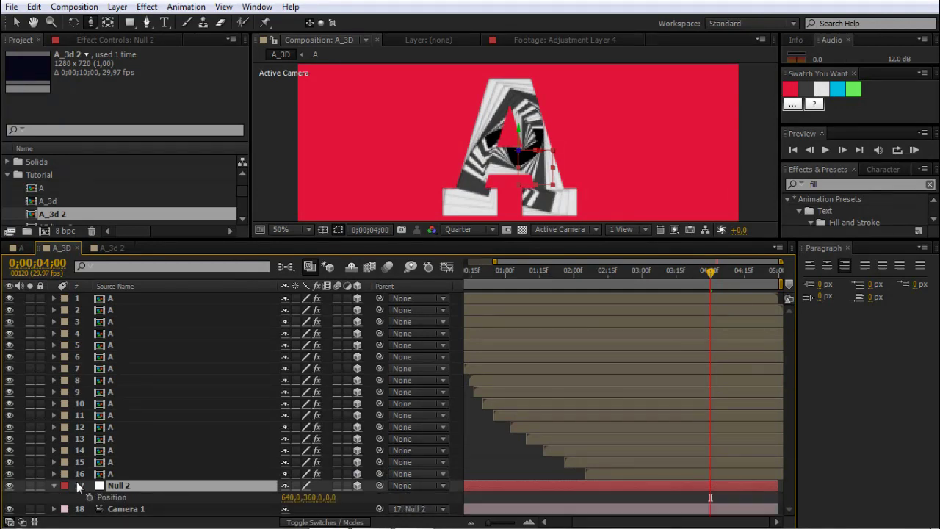
left_click(90, 498)
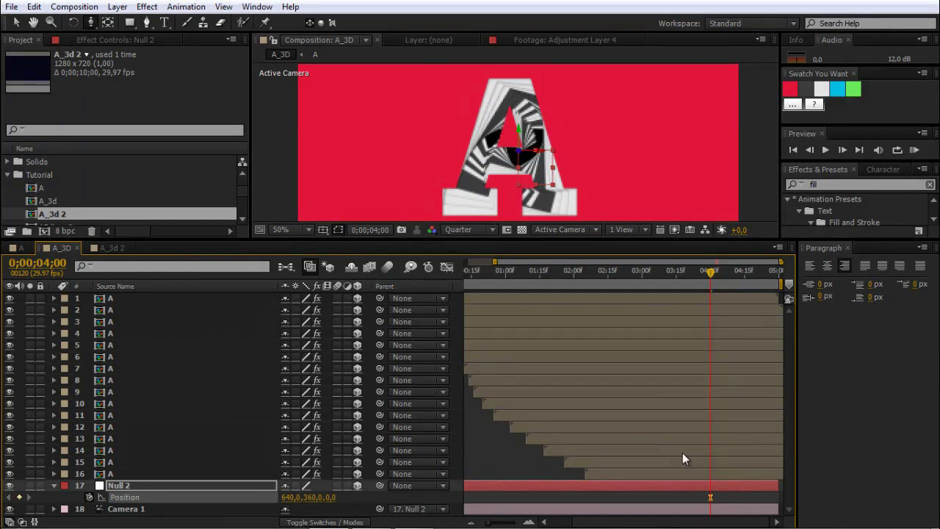
key("End")
left_click_drag(332, 502, 585, 477)
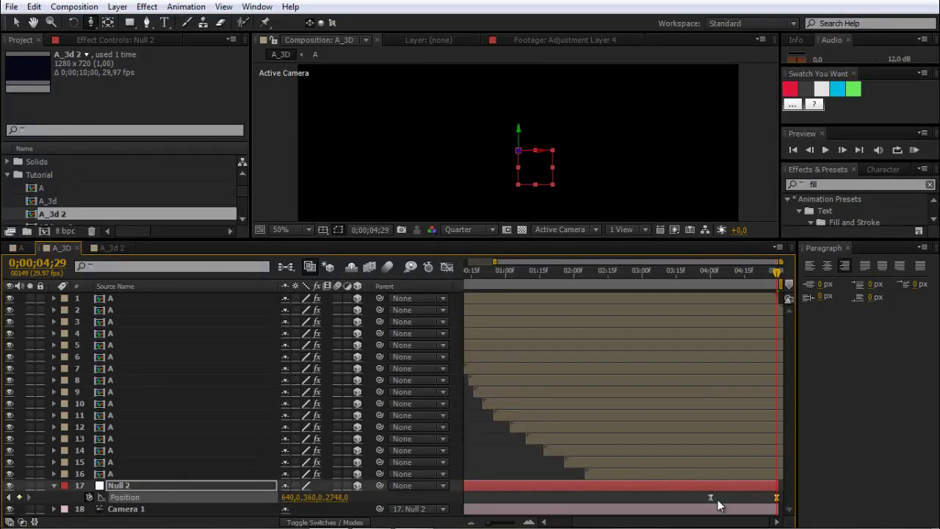
- Move the null object's first position keyframe to 0;00;03;22 and select both position keyframes
left_click(706, 273)
mouse_move(691, 274)
left_mouse_down()
mouse_move(683, 276)
mouse_move(692, 279)
left_mouse_up()
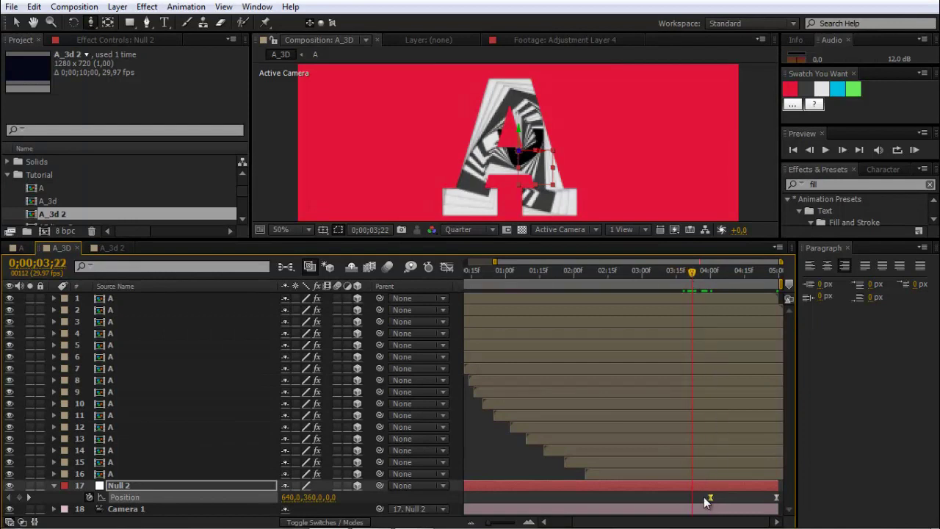
left_click_drag(706, 498, 793, 503)
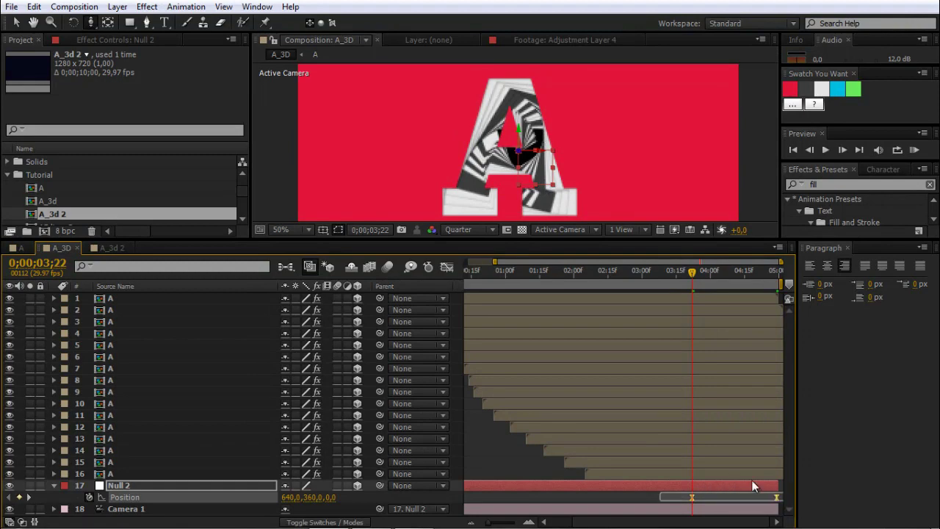
- Lengthen the outgoing ease of the null object's first position keyframe in the speed graph
left_click(445, 267)
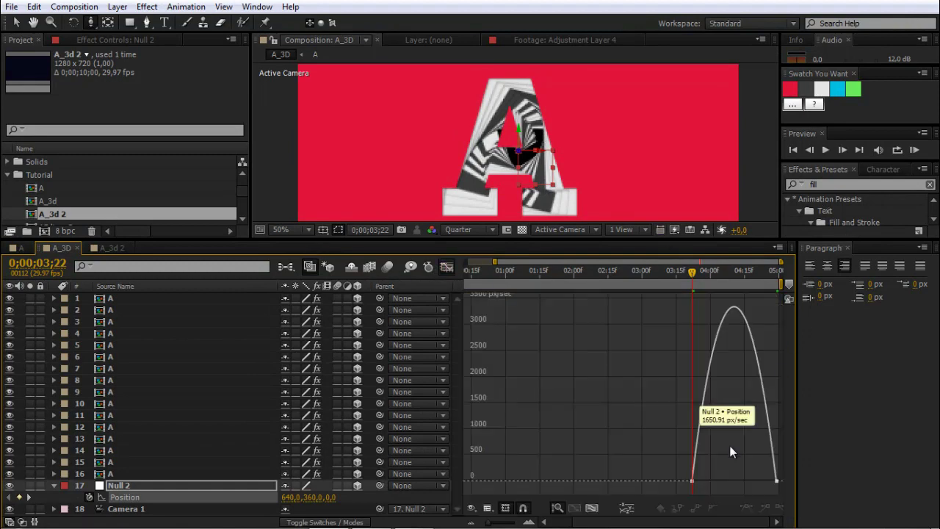
left_click_drag(701, 483, 724, 482)
left_click(447, 267)
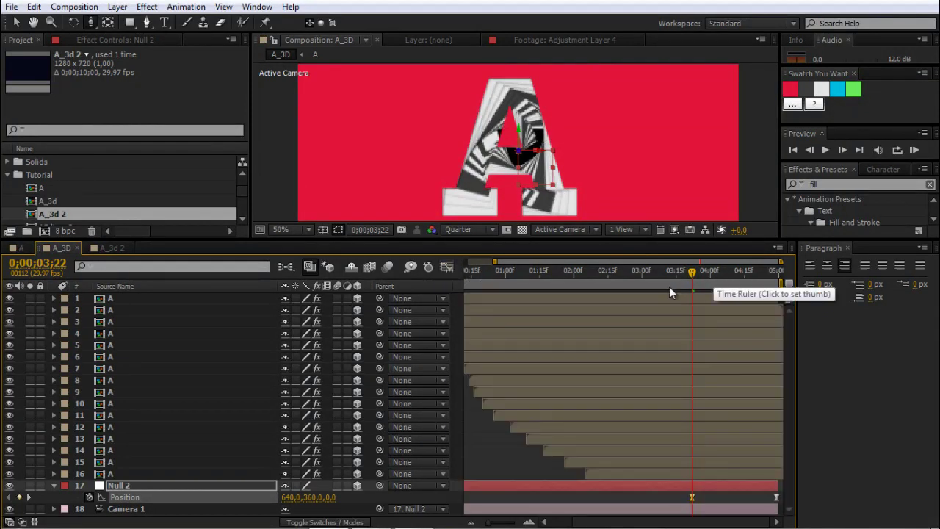
- Start the work area at 0;00;03;03 and play a RAM preview of the camera move to the end
left_click(650, 272)
key("b")
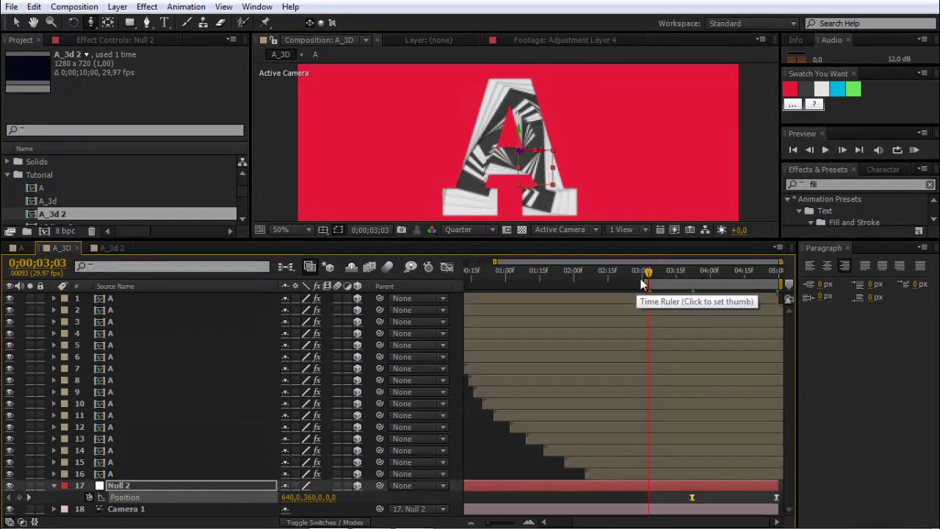
left_click(914, 149)
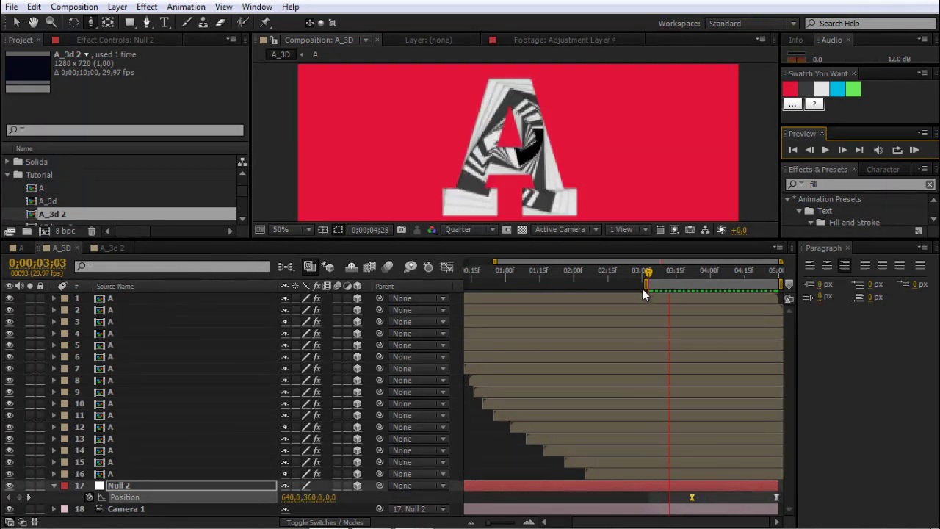
key("space")
- Extend the work area back to the start of the composition and collapse the null object's properties
key("minus")
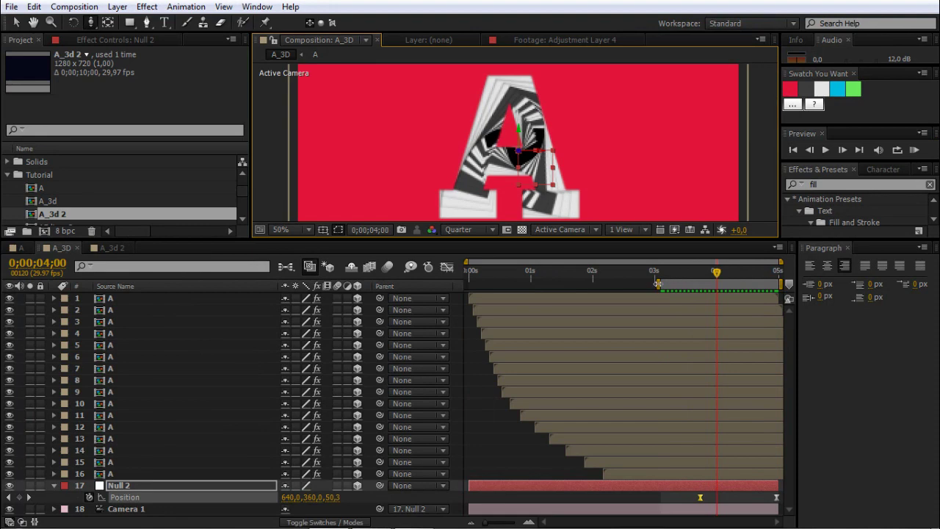
left_click_drag(659, 285, 467, 285)
left_click(529, 463)
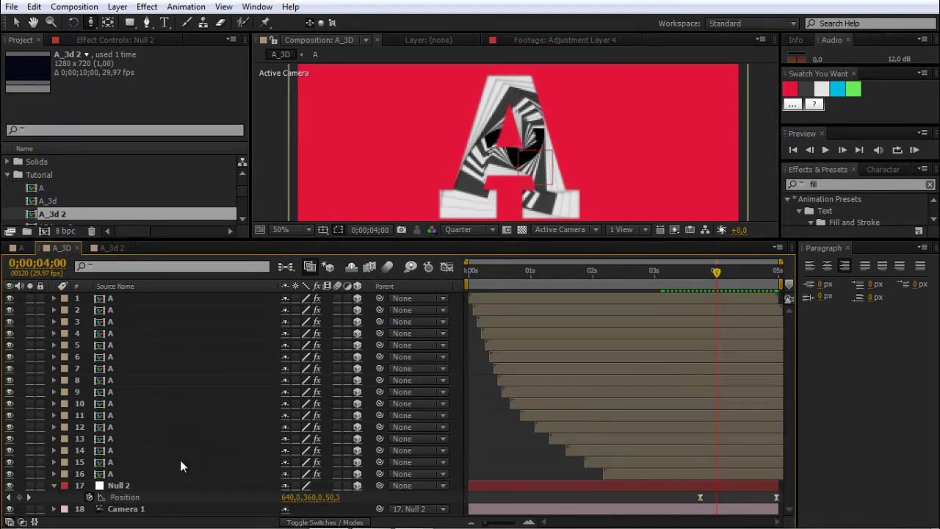
left_click(54, 486)
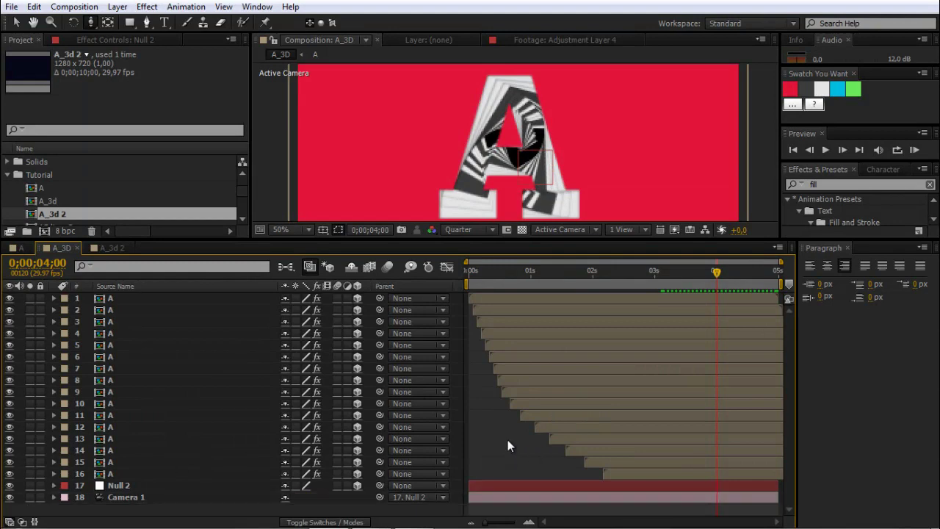
- Collapse the Tutorial folder and duplicate the A and A_3D compositions in the project
left_click(8, 175)
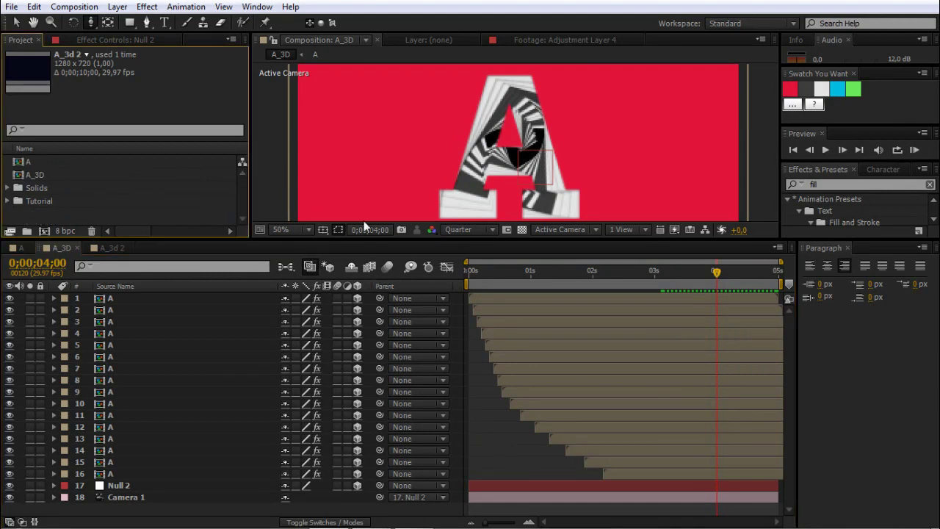
left_click(20, 162)
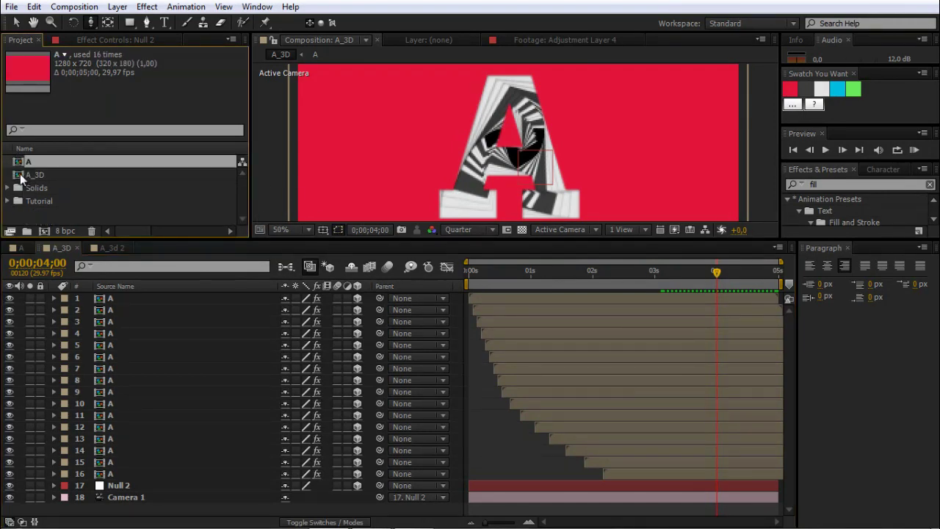
left_click(22, 178)
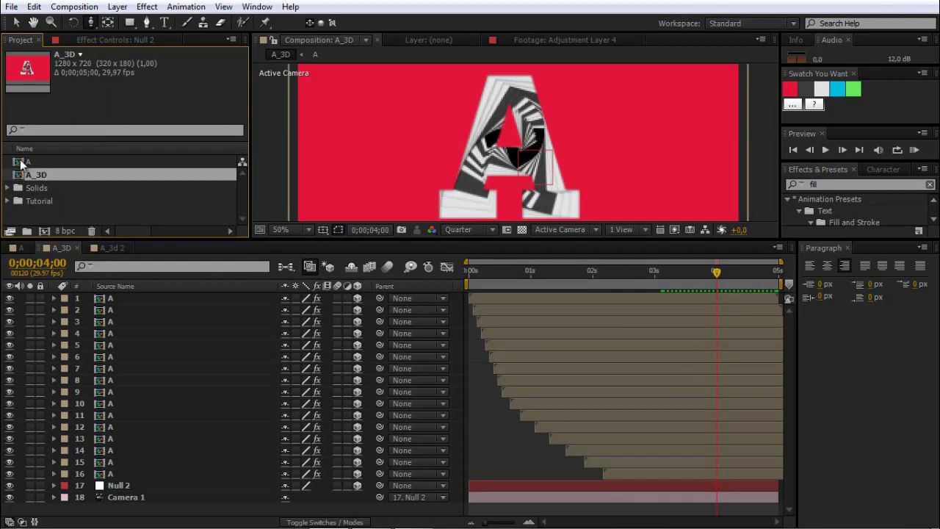
left_click(20, 162)
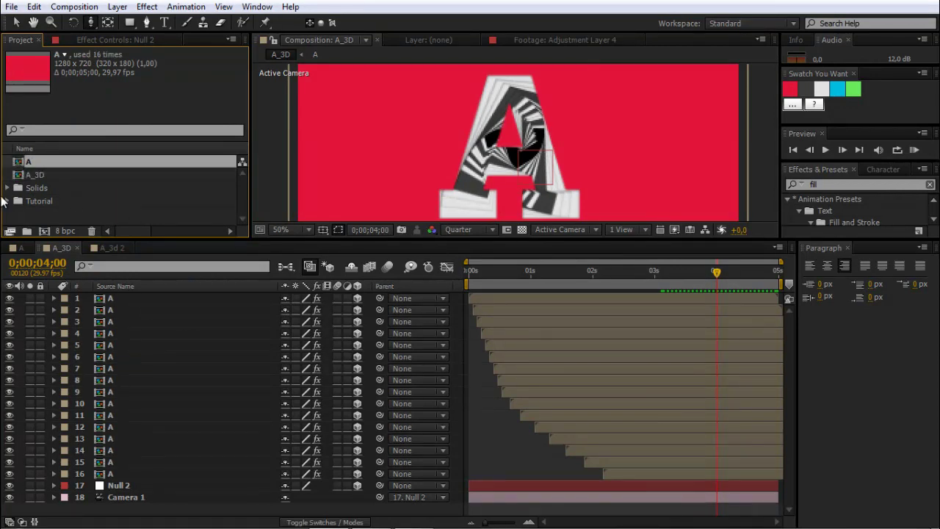
left_click(21, 178, "shift")
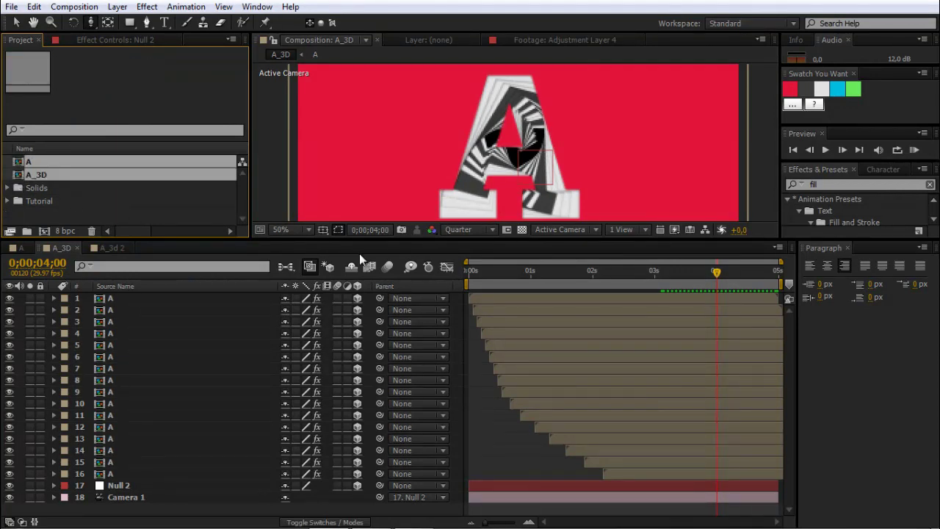
key("ctrl+d")
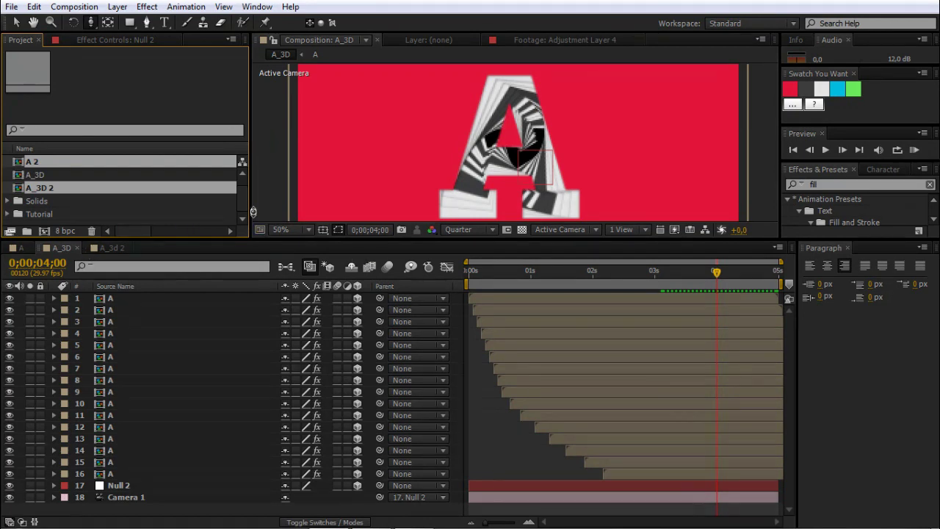
- Rename the A 2 composition as E and open the A_3D 2 composition
left_click(240, 175)
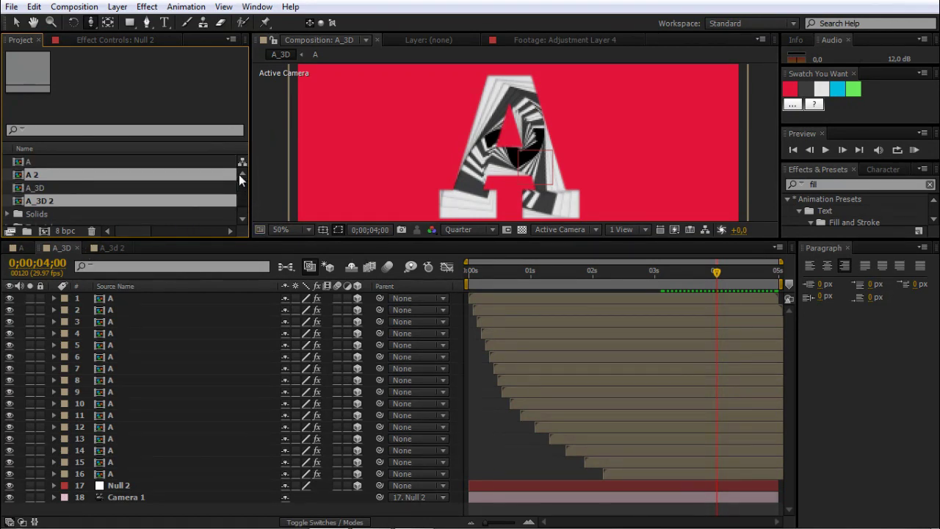
left_click(26, 179)
key("Return")
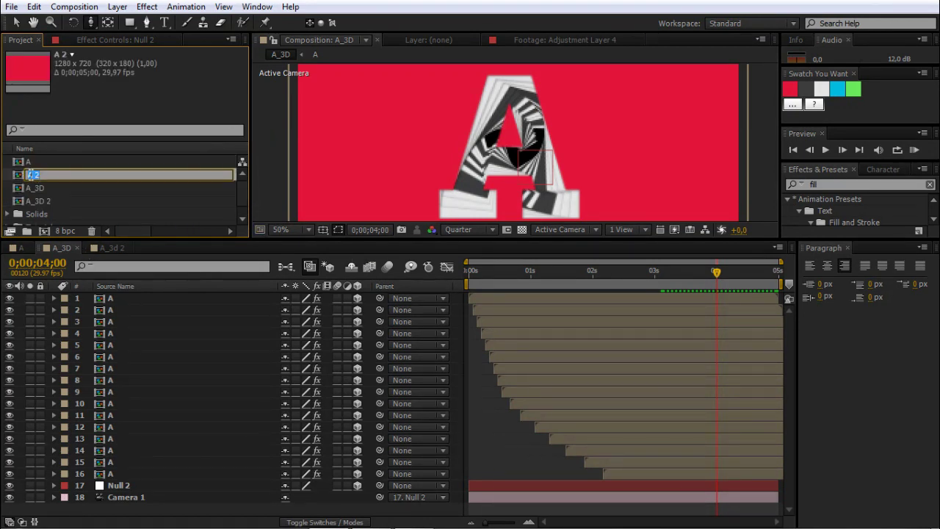
type("E")
key("Return")
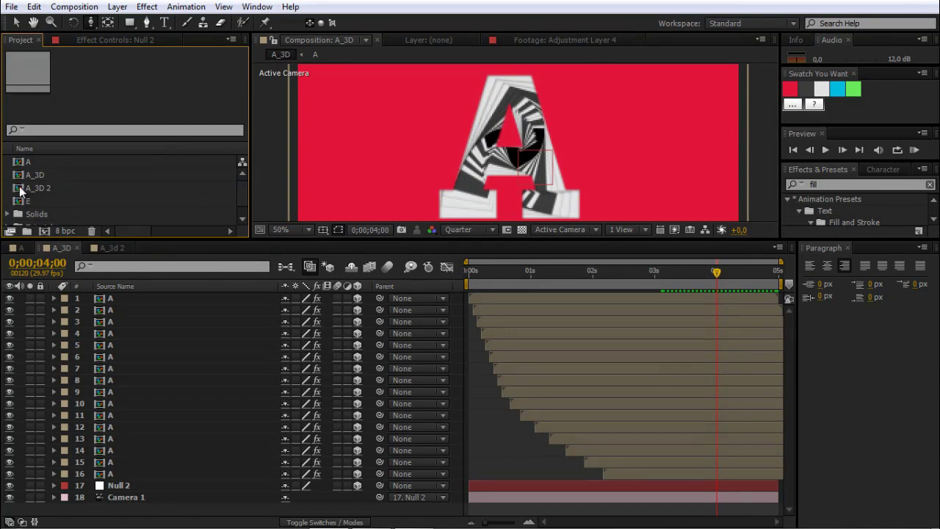
double_click(22, 189)
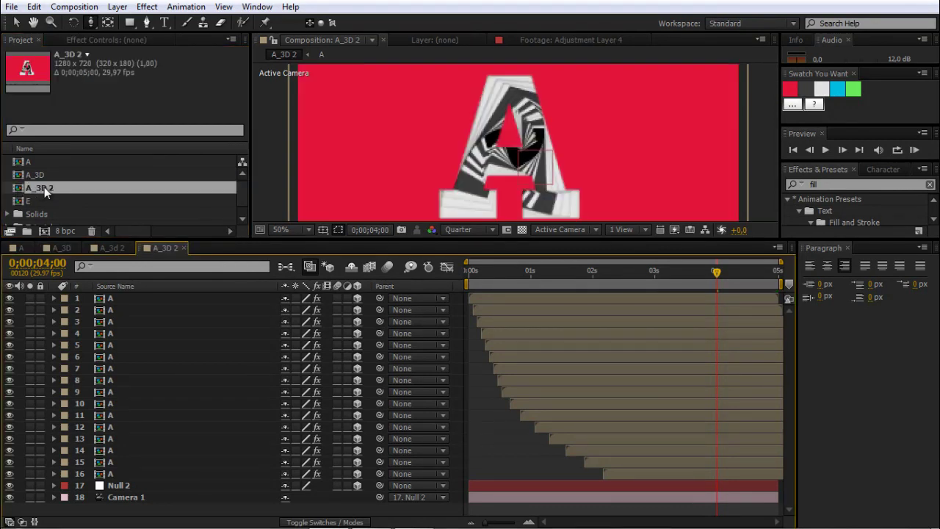
- Rename the A_3D 2 composition as E_3D
left_click(27, 193)
key("Return")
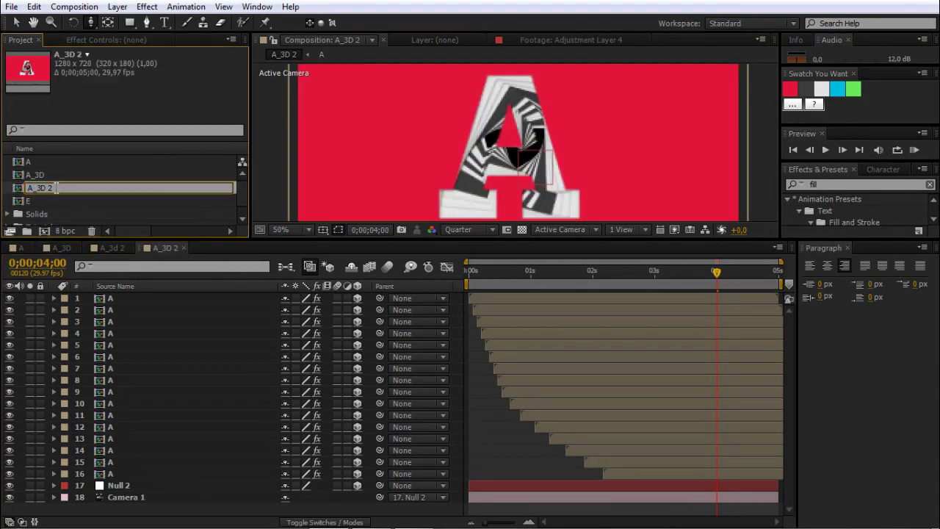
key("BackSpace")
type("E")
key("Return")
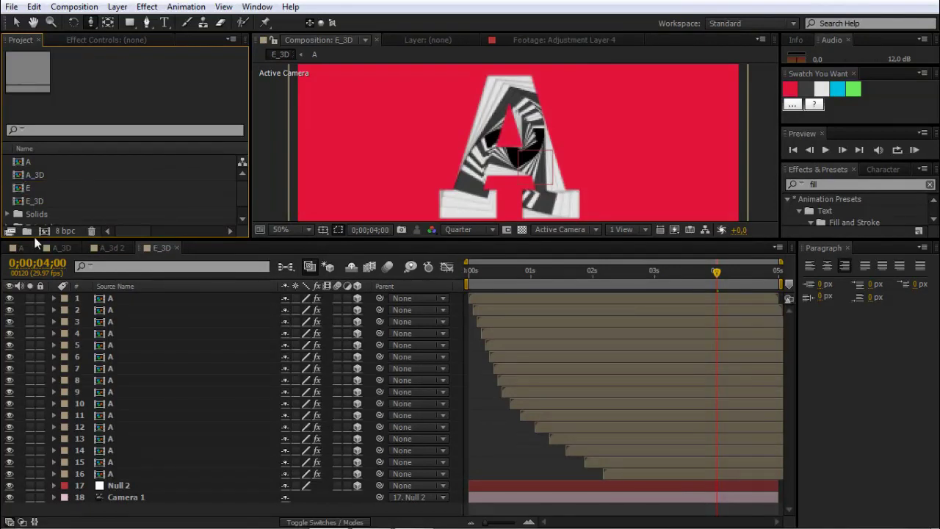
- In the E composition, replace the text letter A with E and shift it left to centre it on the red background
double_click(23, 188)
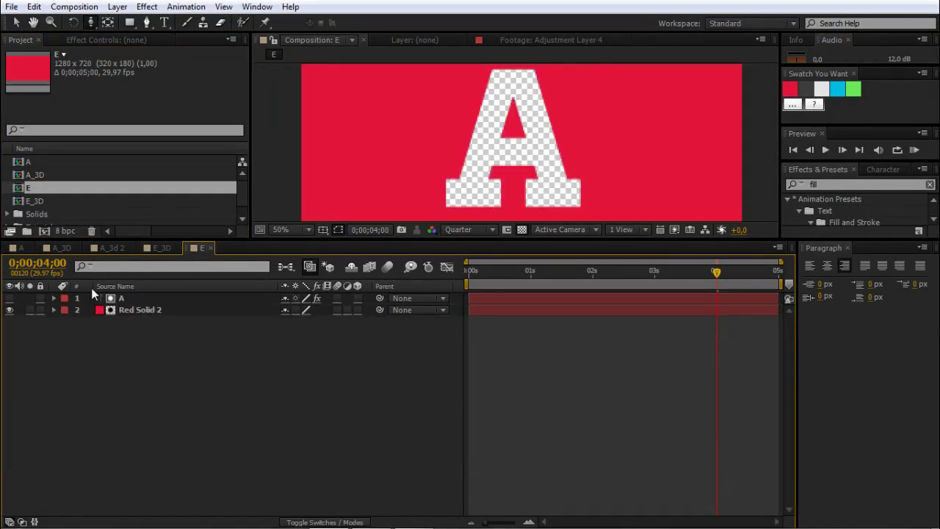
double_click(121, 297)
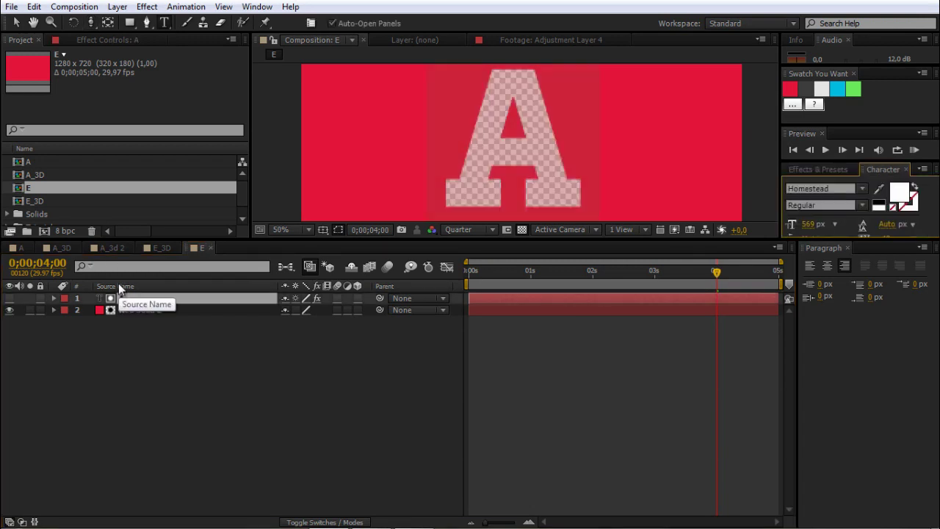
type("E")
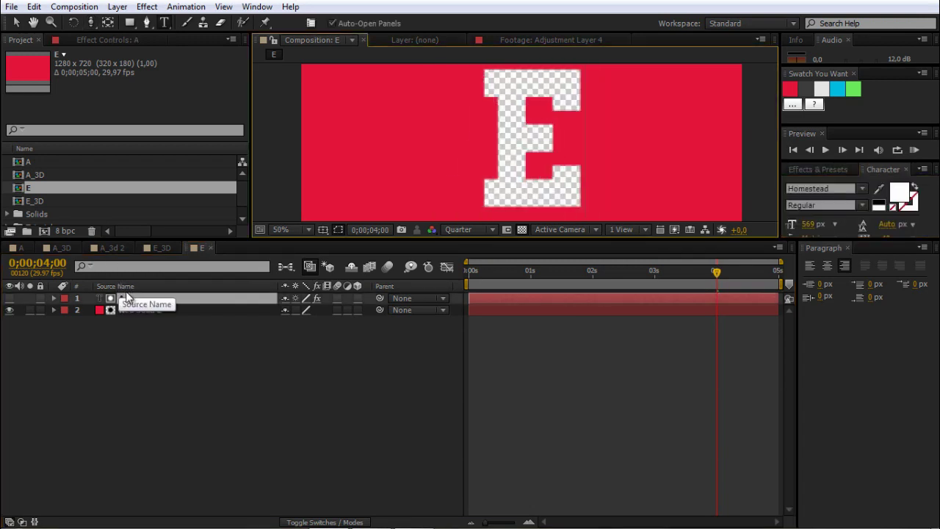
left_click(16, 22)
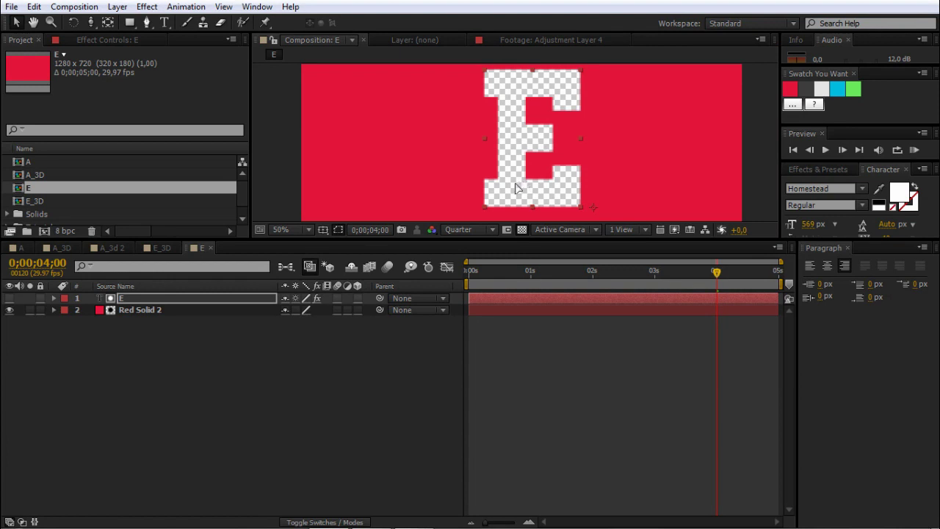
left_click_drag(520, 189, 506, 189)
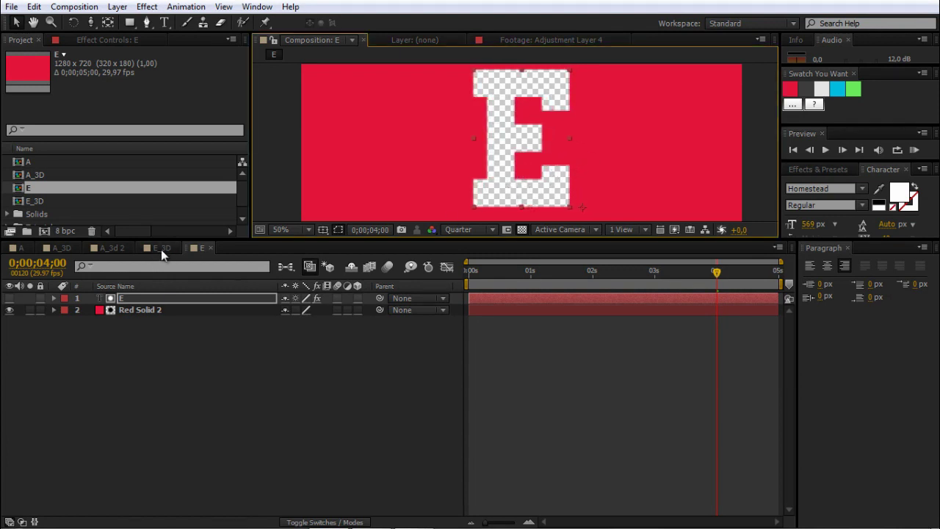
- Open the E_3D composition, close the A_3d 2 timeline and reorder the E_3D timeline after E
left_click(22, 202)
double_click(22, 202)
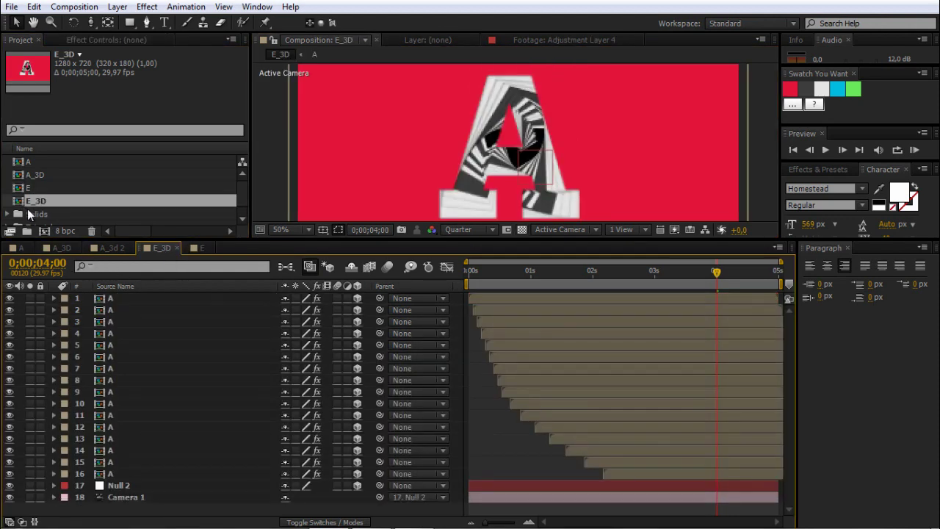
left_click(106, 249)
left_click(128, 248)
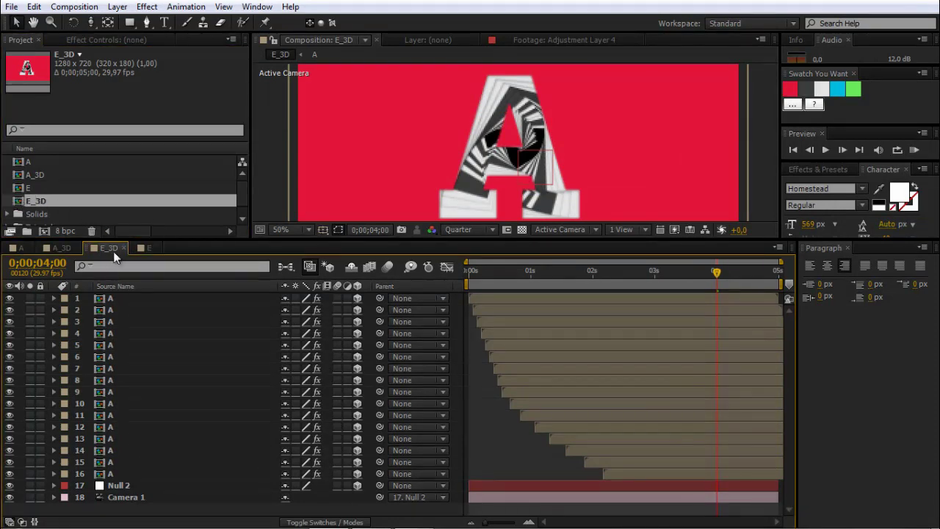
left_click_drag(107, 248, 143, 248)
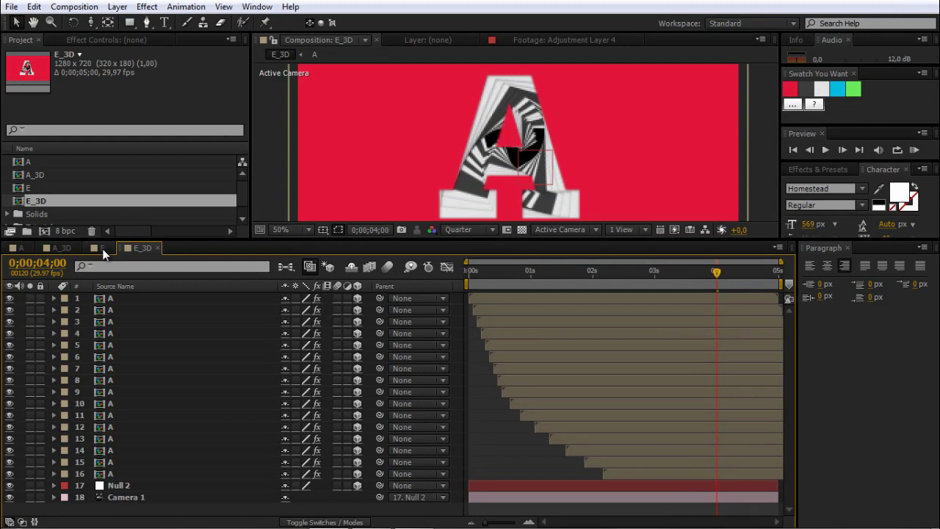
- Replace the source of all 16 A layers in E_3D with the E composition
left_click(115, 300)
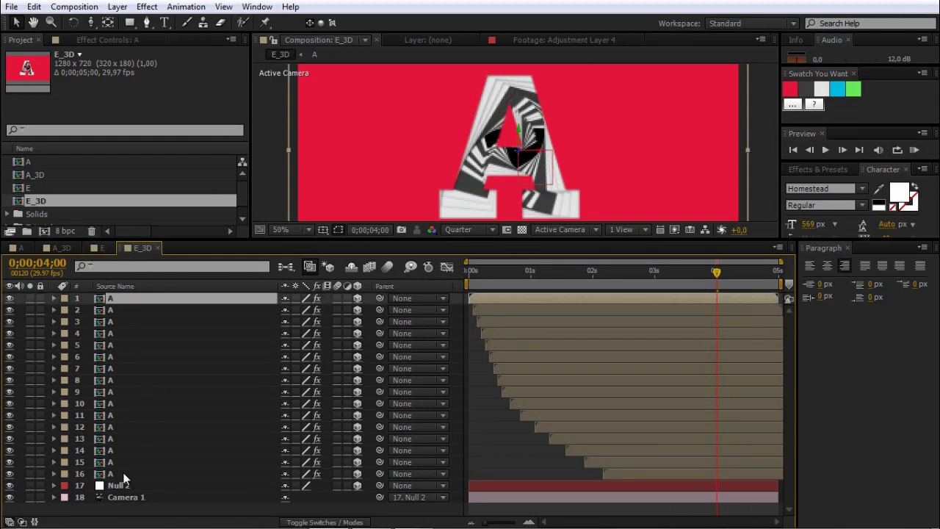
left_click(124, 474, "shift")
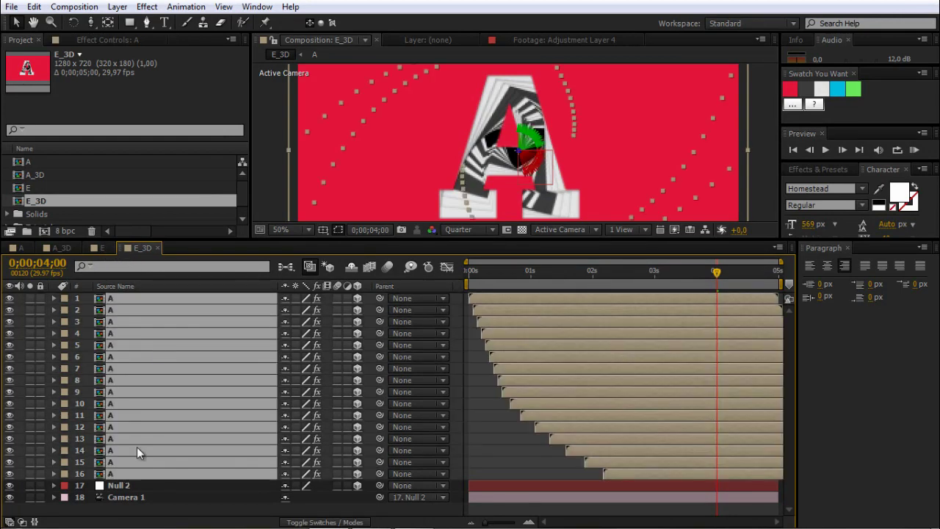
left_click(22, 189)
left_click_drag(23, 193, 101, 299)
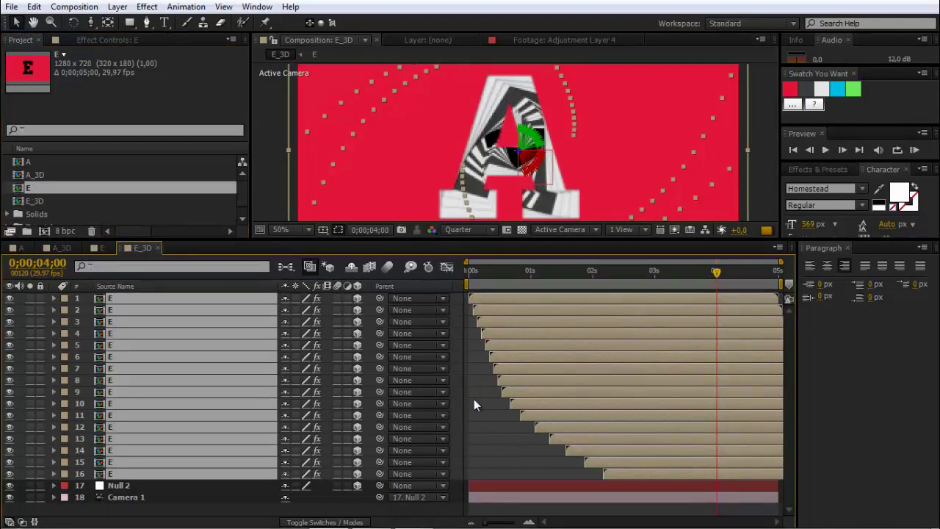
left_click(487, 426)
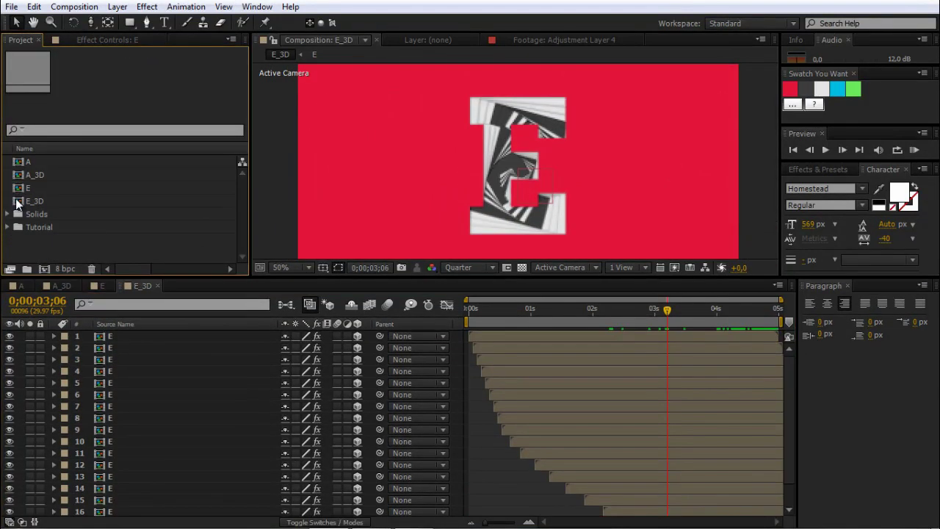
- Create a Comps folder in the project with a PreComps subfolder inside it
left_click(27, 269)
type("Co")
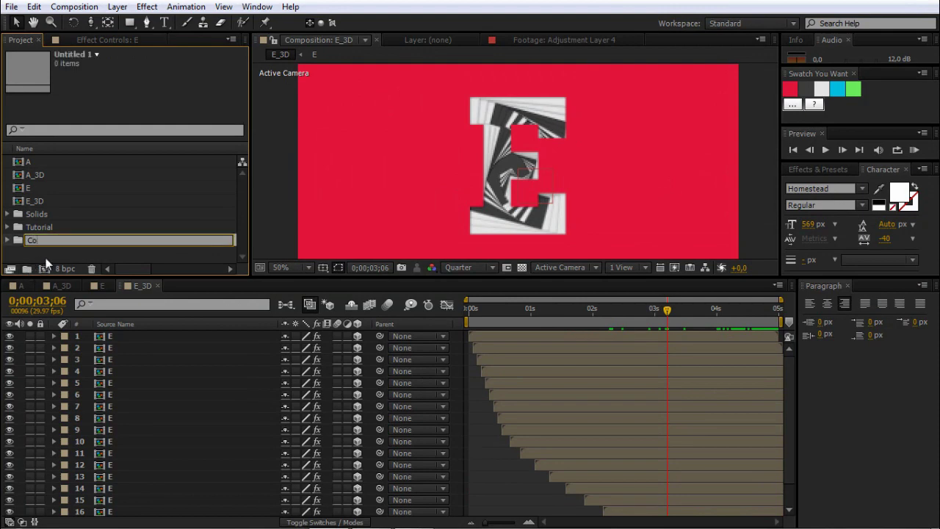
type("mps")
key("Return")
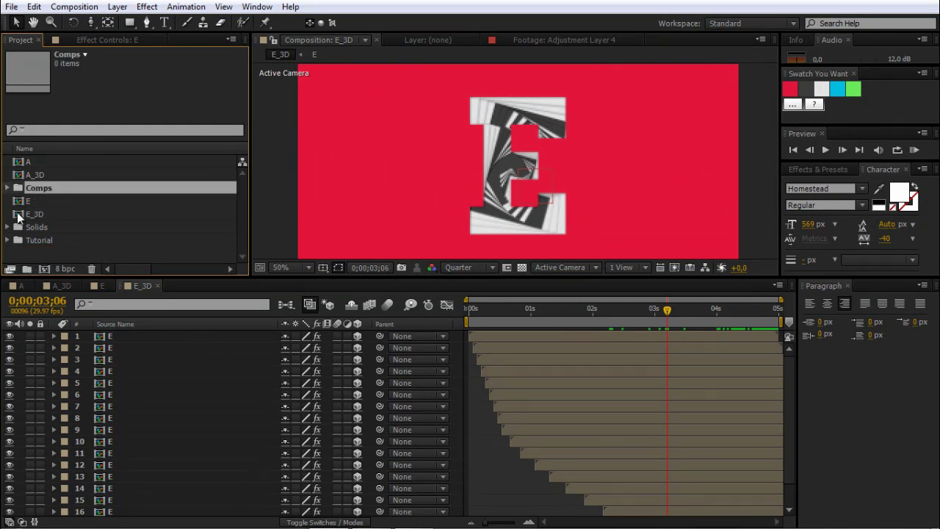
left_click(28, 270)
type("PreComps")
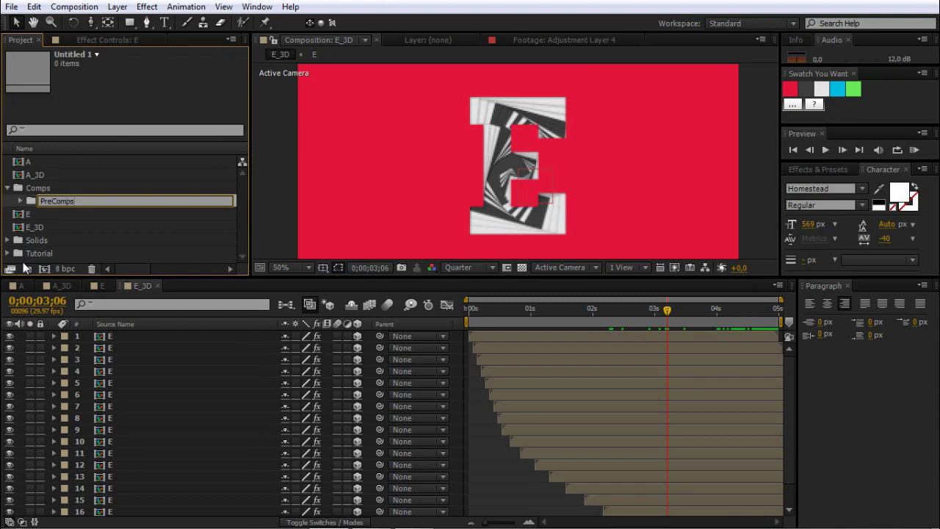
key("Return")
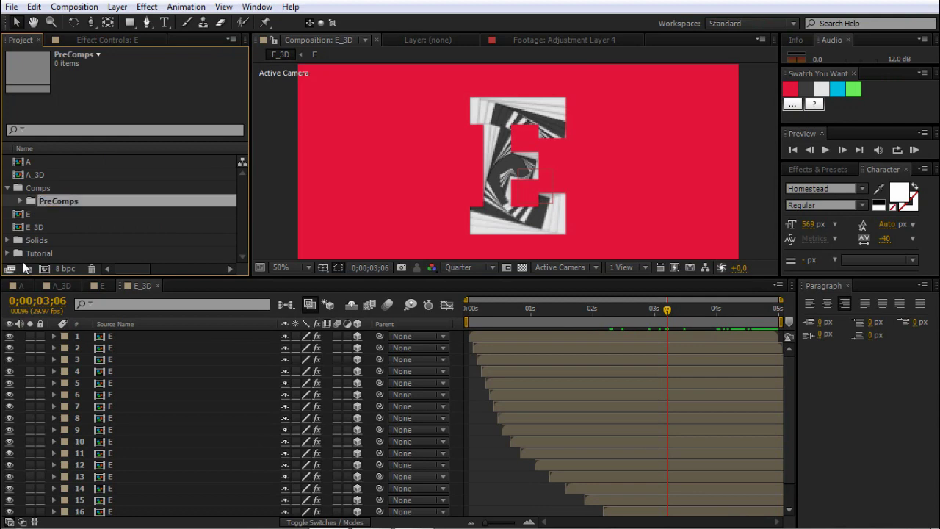
- Move the A, A_3D, E and E_3D compositions into the PreComps folder
left_click(20, 216)
left_click(20, 228, "shift")
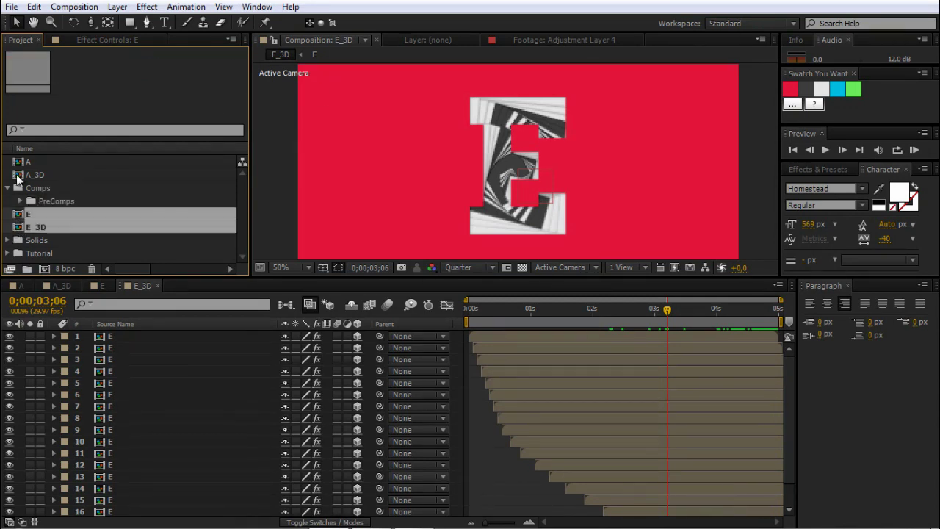
left_click(17, 175, "ctrl")
left_click(17, 161, "ctrl")
left_click_drag(22, 214, 28, 200)
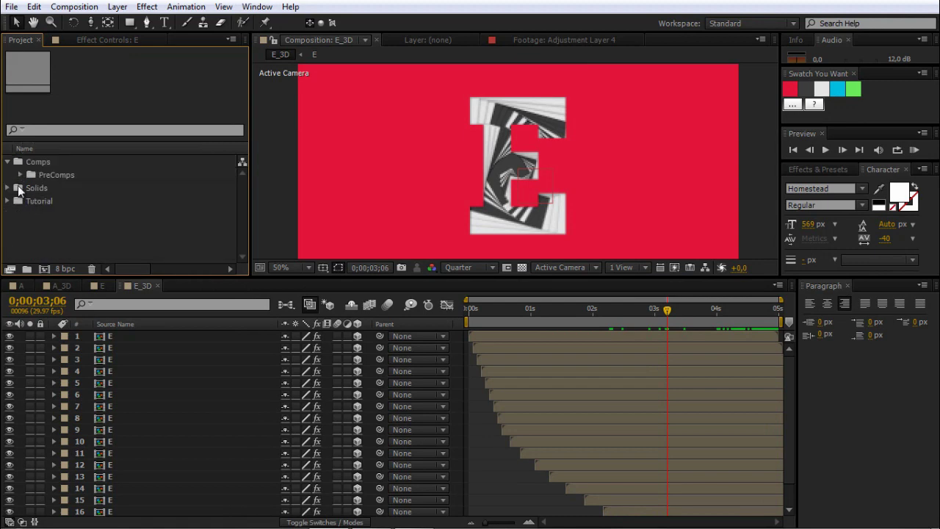
- Create a MainComp subfolder inside the Comps folder
left_click(18, 162)
left_click(25, 270)
type("M")
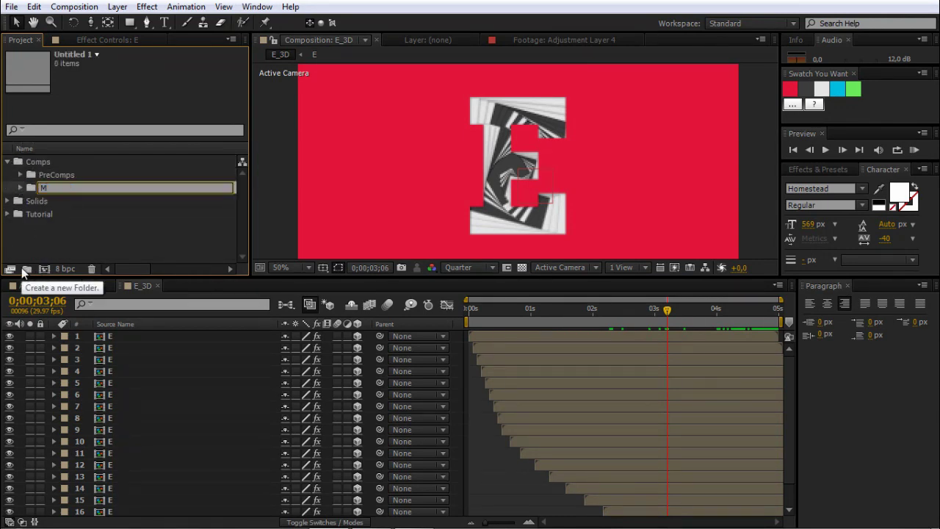
type("ainComp")
key("Return")
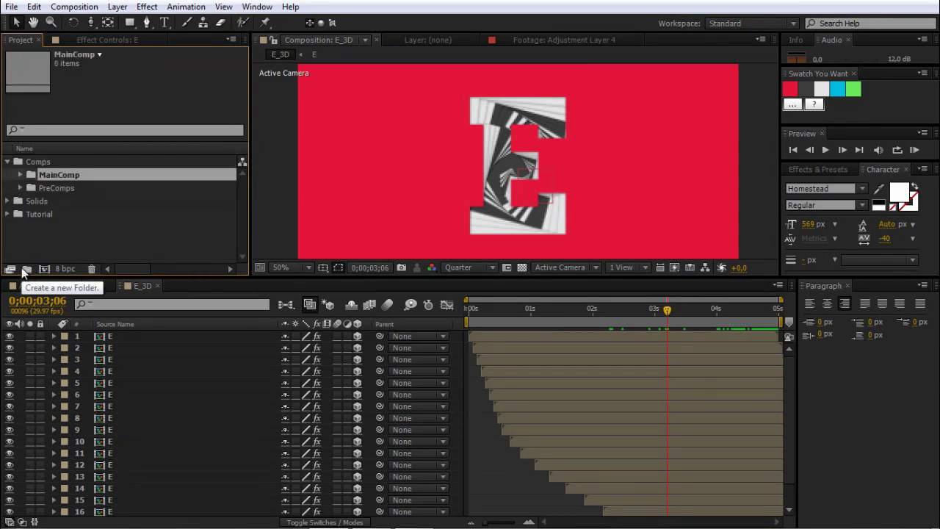
- Create a new composition named Comp Final in the MainComp folder, keeping the HDV/HDTV 720 29.97 preset and five-second duration
left_click(44, 269)
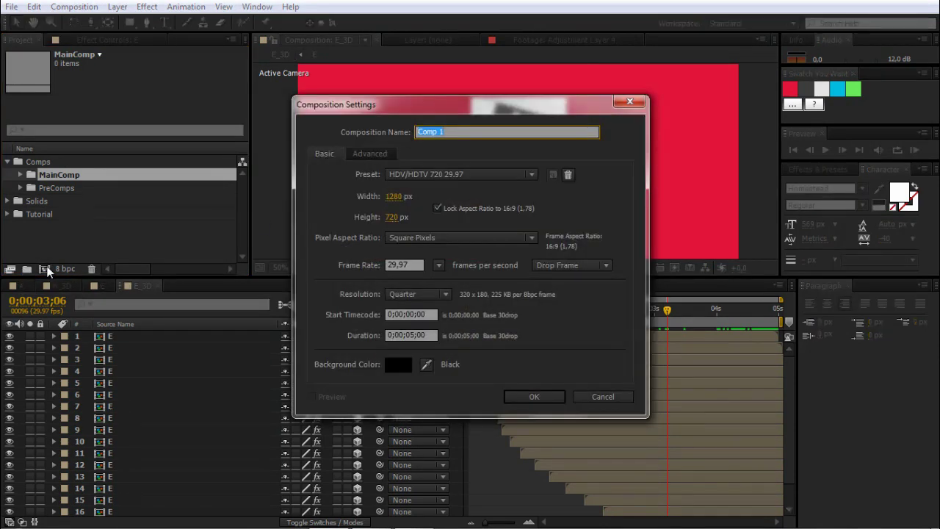
key("BackSpace")
type("Comp Final")
key("Return")
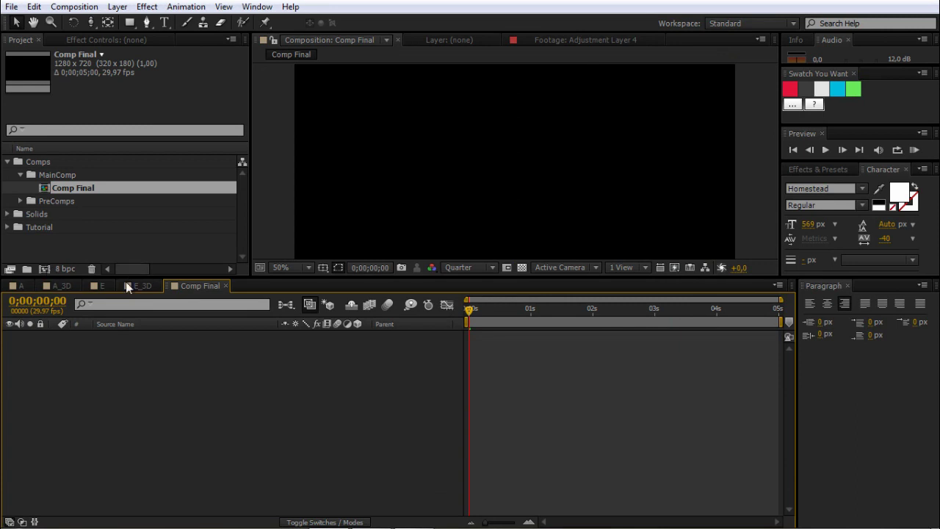
- Expand the PreComps folder and add the A_3D and E_3D compositions as layers in Comp Final
double_click(54, 201)
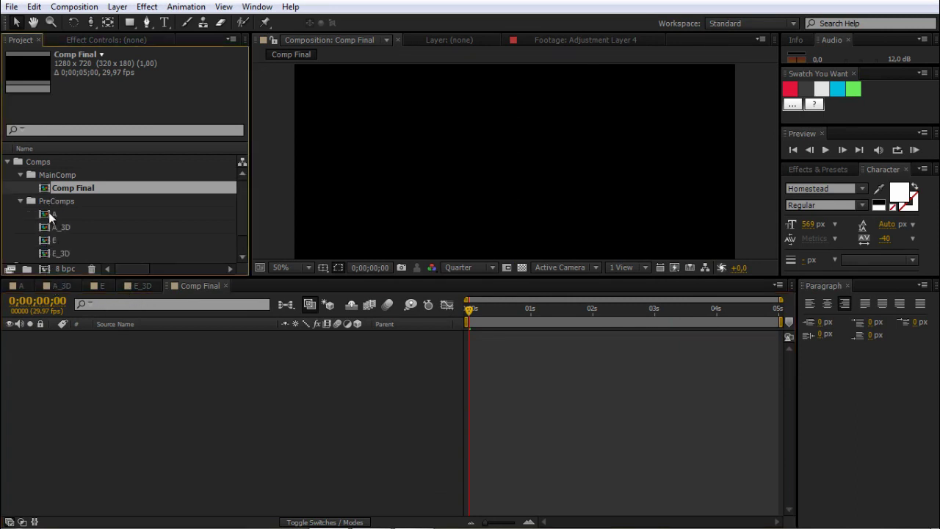
left_click(50, 214)
left_click(47, 228)
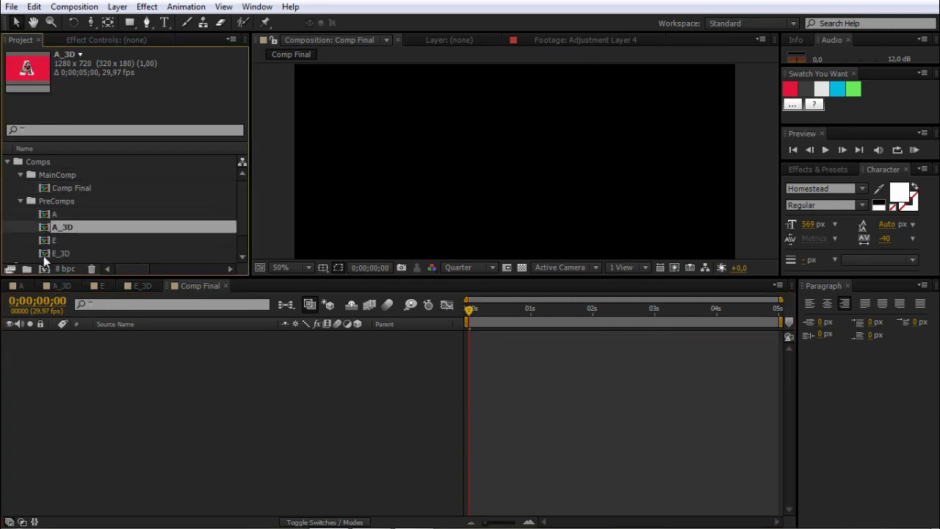
left_click(47, 253, "ctrl")
left_click_drag(50, 234, 69, 367)
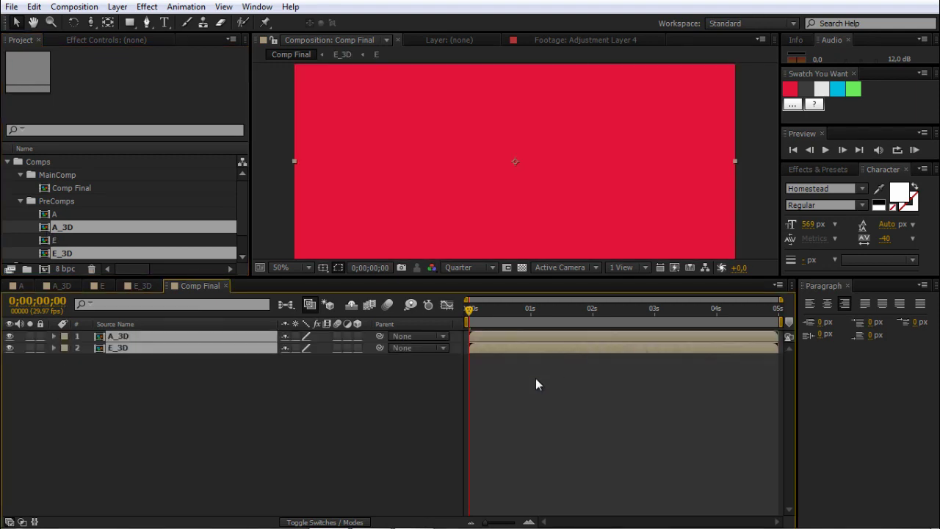
- Trim the start of the A_3D layer at 0;00;01;07 and slide the layer back to the composition's beginning
left_click(110, 349)
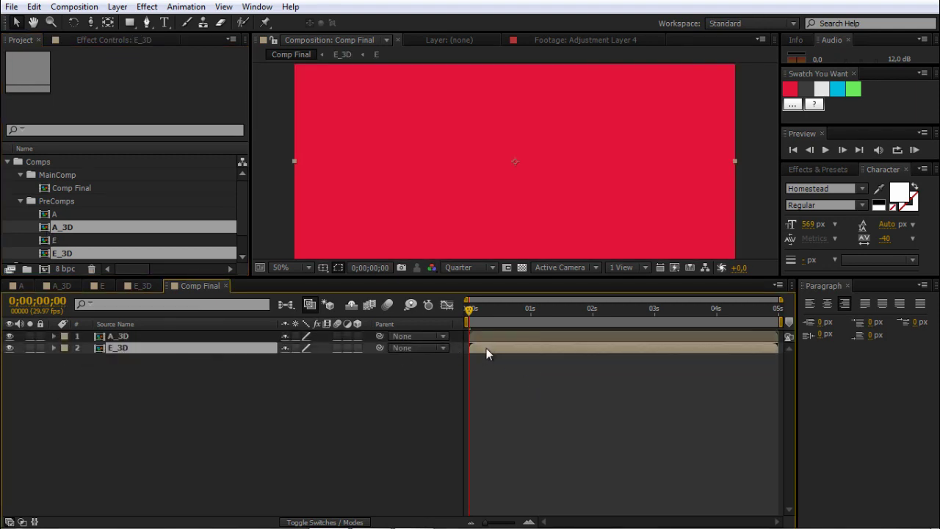
left_click_drag(495, 310, 545, 309)
left_click(535, 333)
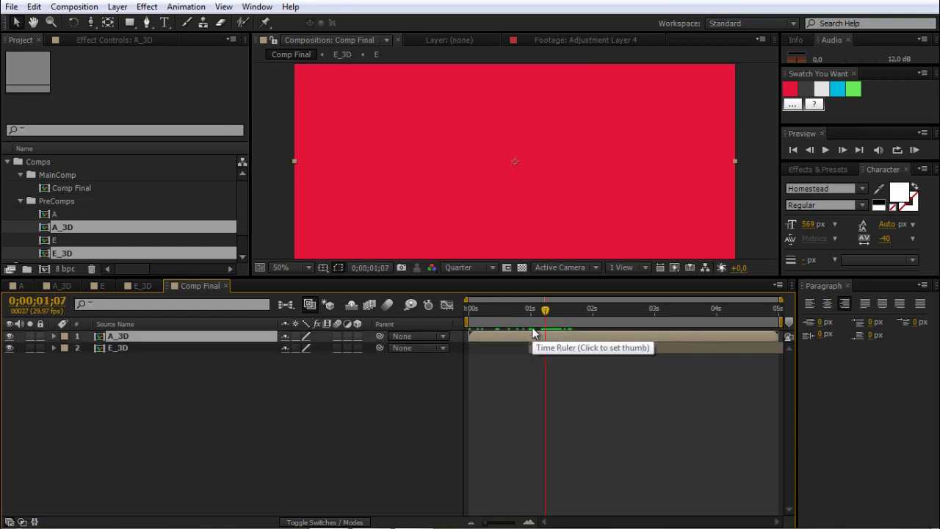
key("alt+bracketleft")
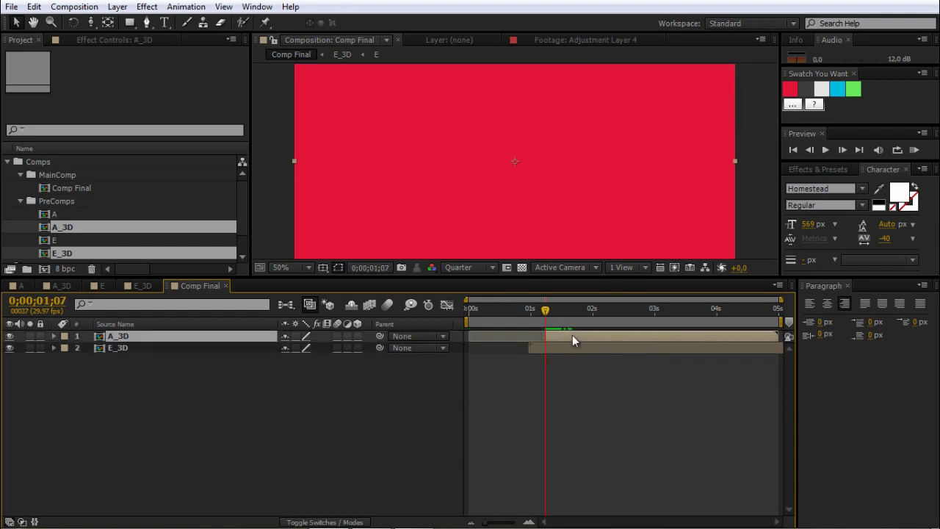
left_click_drag(572, 335, 656, 316)
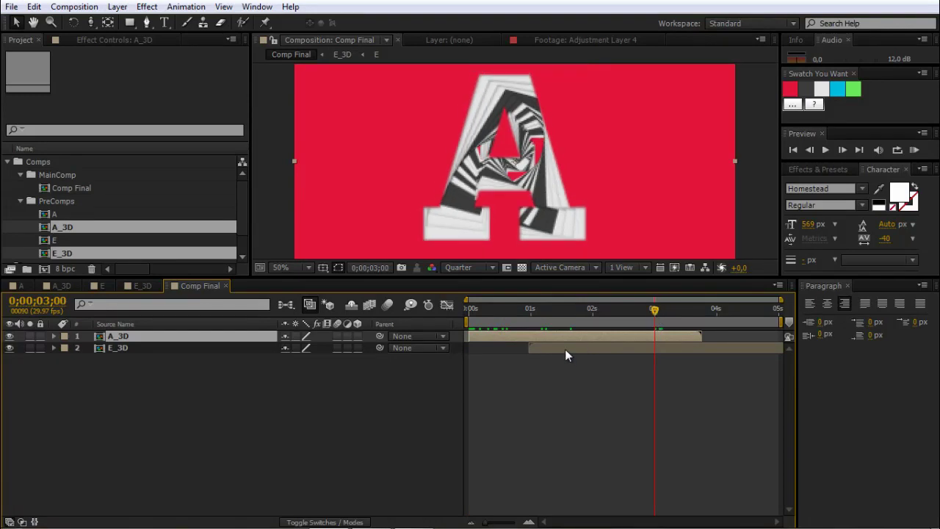
- Shift the E_3D layer to start just before 0;00;03;00 and extend Comp Final's duration to about 15 seconds
left_click_drag(565, 349, 655, 343)
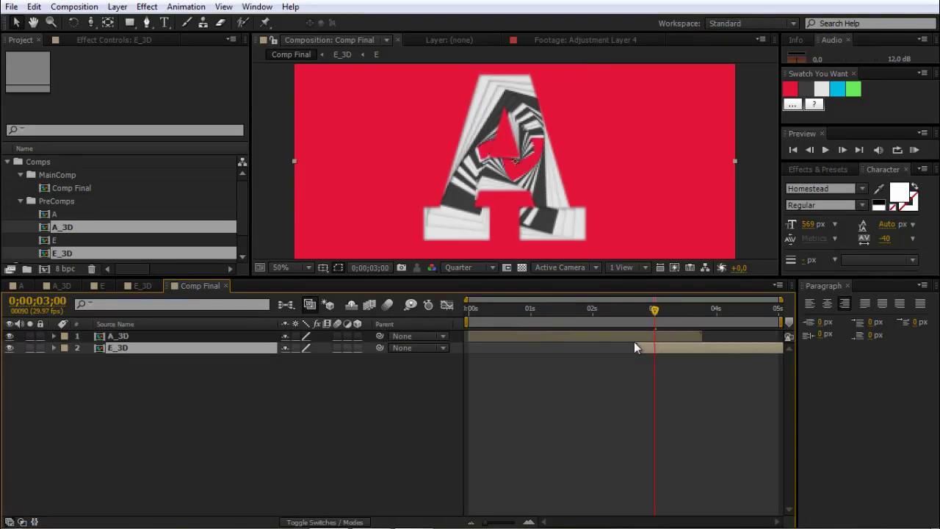
key("ctrl+k")
left_click(425, 335)
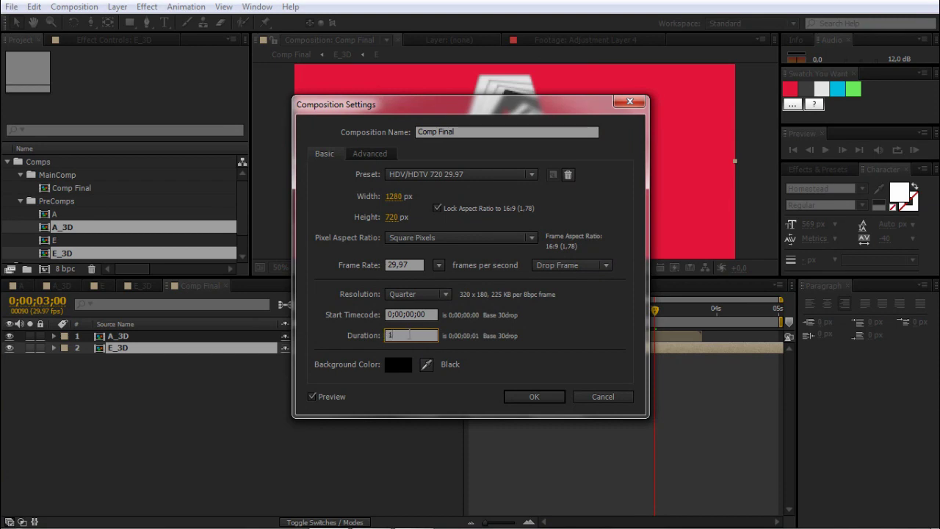
left_click(542, 397)
- Move the E_3D layer to start at 0;00;02;09 so that it overlaps the end of A_3D
left_click(521, 312)
left_click_drag(519, 313, 516, 314)
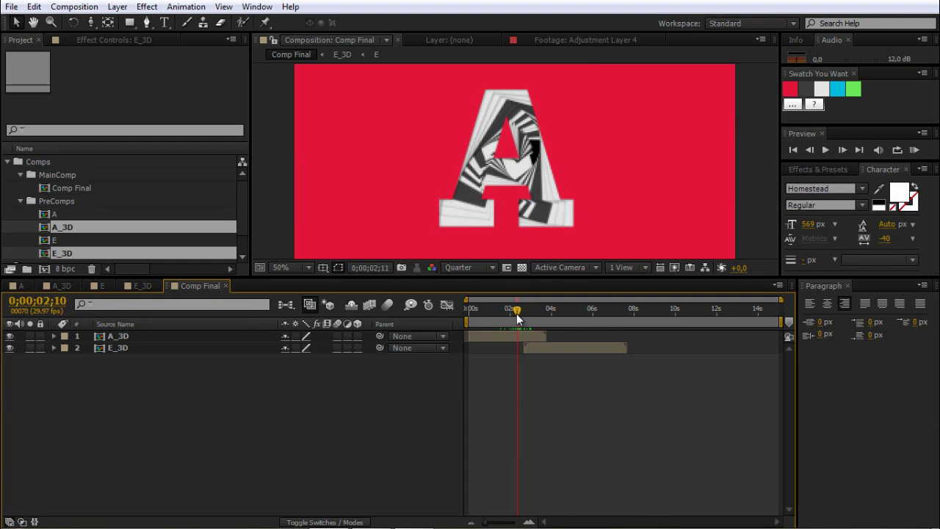
left_click_drag(531, 346, 529, 347)
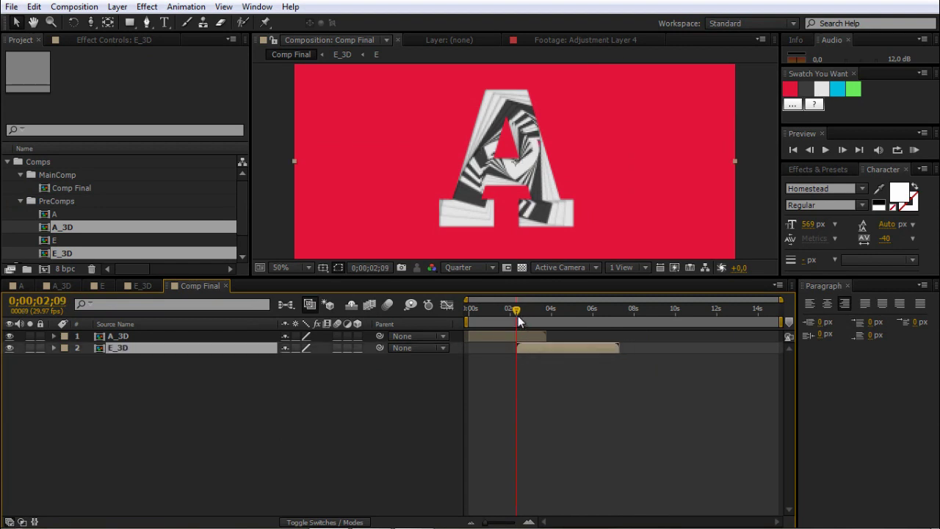
- Slide the E_3D layer slightly earlier to start at about 2 seconds and check the animation up to 0;00;06;22
mouse_move(518, 313)
left_mouse_down()
mouse_move(548, 316)
mouse_move(528, 319)
left_mouse_up()
mouse_move(537, 352)
left_mouse_down()
mouse_move(514, 314)
mouse_move(549, 316)
mouse_move(527, 317)
mouse_move(538, 318)
mouse_move(547, 346)
mouse_move(541, 316)
mouse_move(542, 344)
left_mouse_up()
left_click_drag(529, 309, 608, 321)
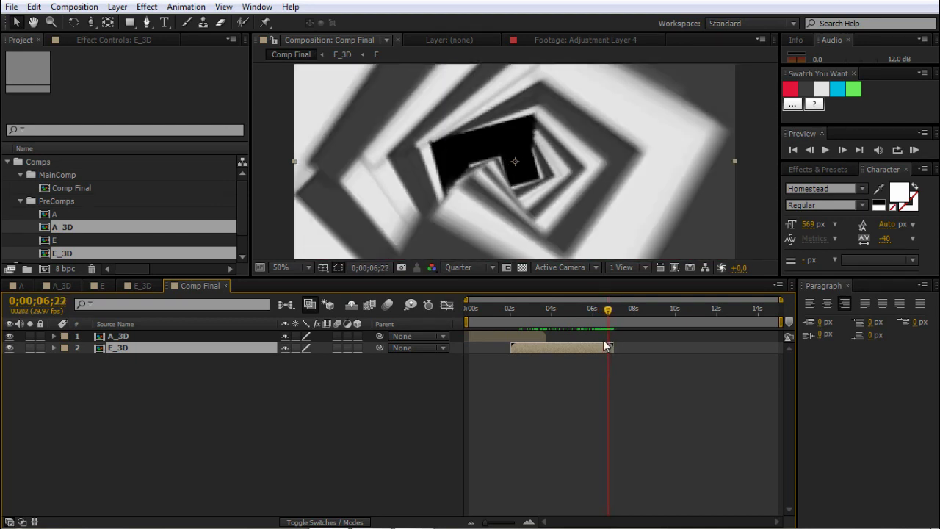
- Add a 1280 x 720 px solid in the off-white swatch color, place it beneath all layers, and check the frame at 0;00;05;22
key("ctrl+y")
left_click(459, 317)
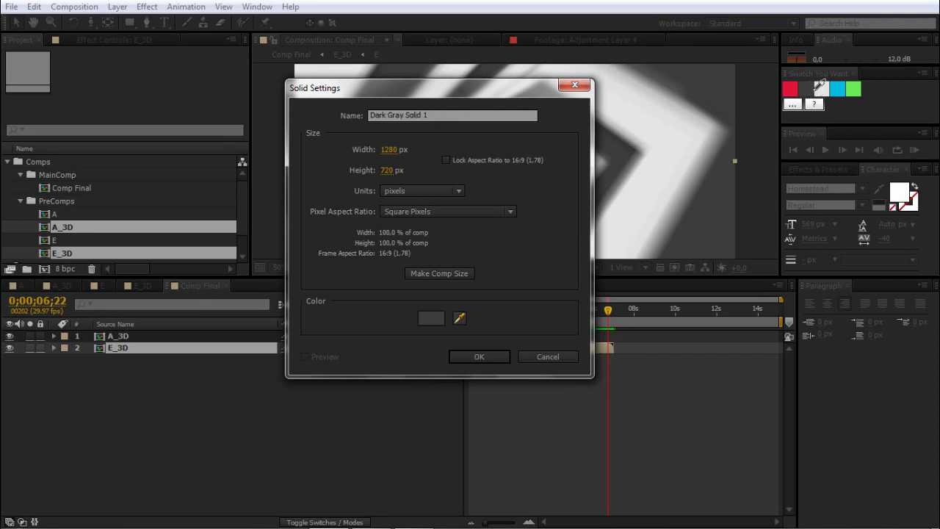
left_click(820, 89)
left_click(478, 357)
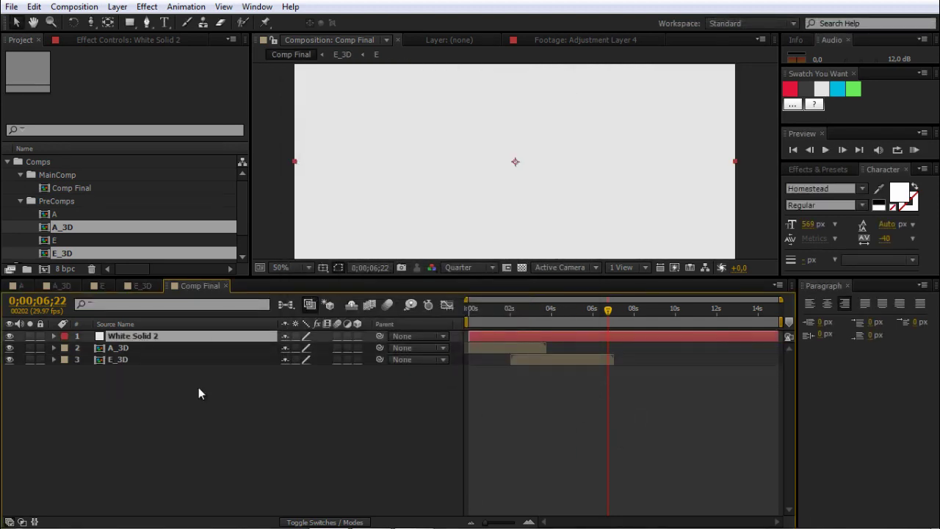
key("ctrl+shift+bracketleft")
left_click(682, 433)
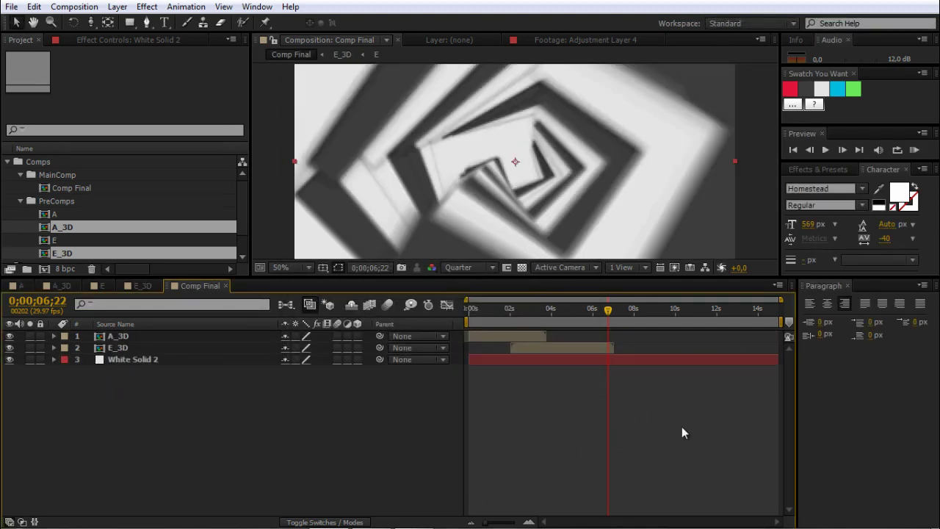
left_click(609, 362)
left_click(621, 334)
left_click_drag(608, 309, 588, 311)
- Duplicate the A_3D and E_3D compositions in the PreComps folder
left_click_drag(242, 199, 240, 243)
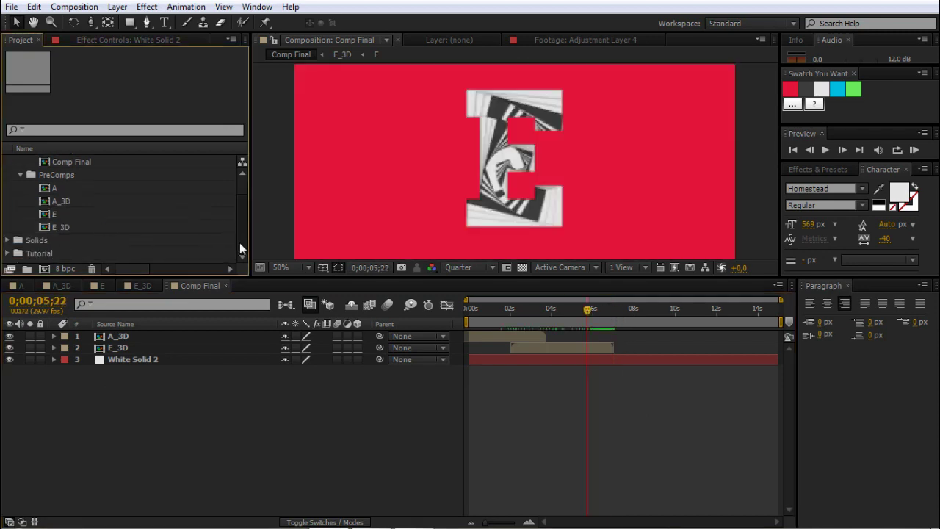
left_click(46, 202)
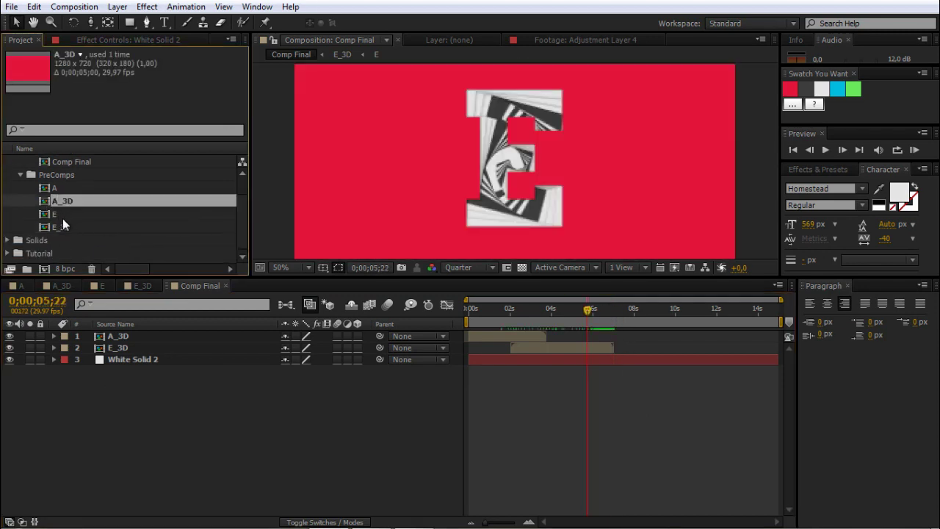
left_click(46, 227, "ctrl")
key("ctrl+d")
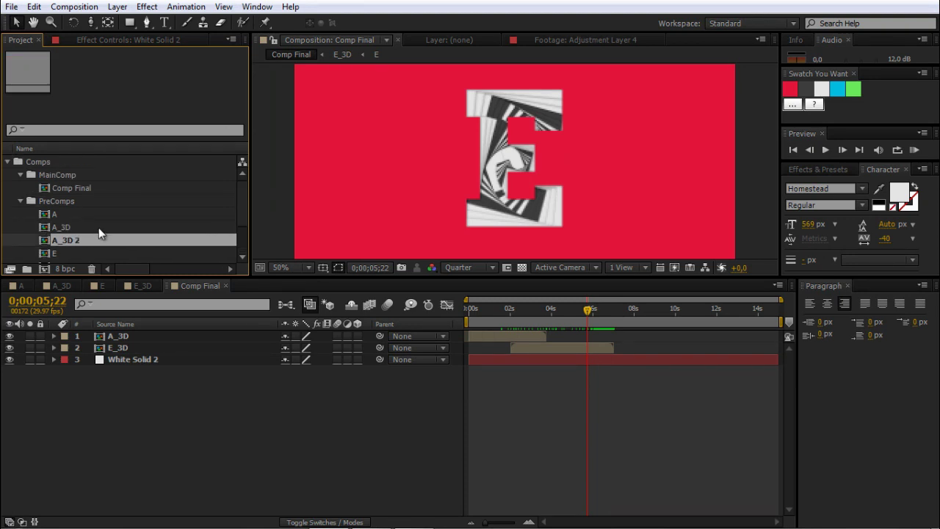
scroll(243, 205, "down", 2)
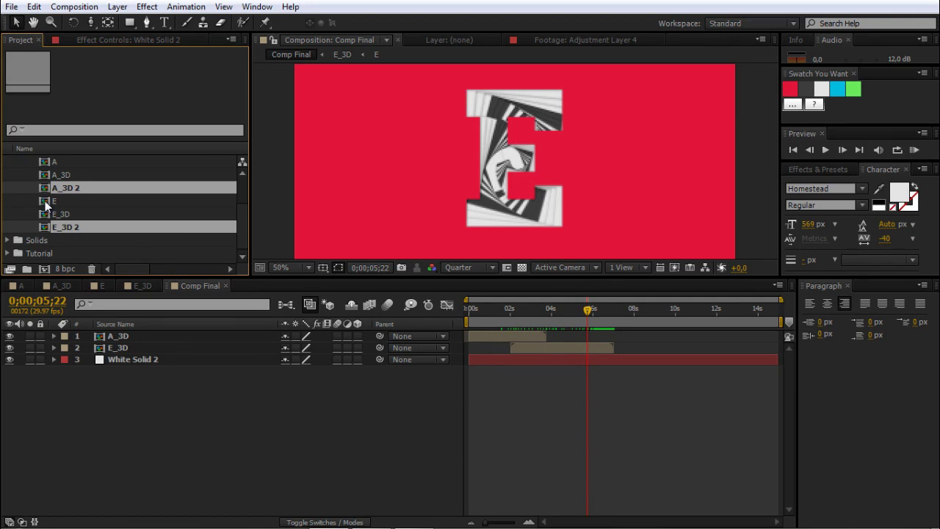
- Rename the duplicated compositions A_3D 2 and E_3D 2 as A_Final and E_Final
left_click(64, 188)
key("Return")
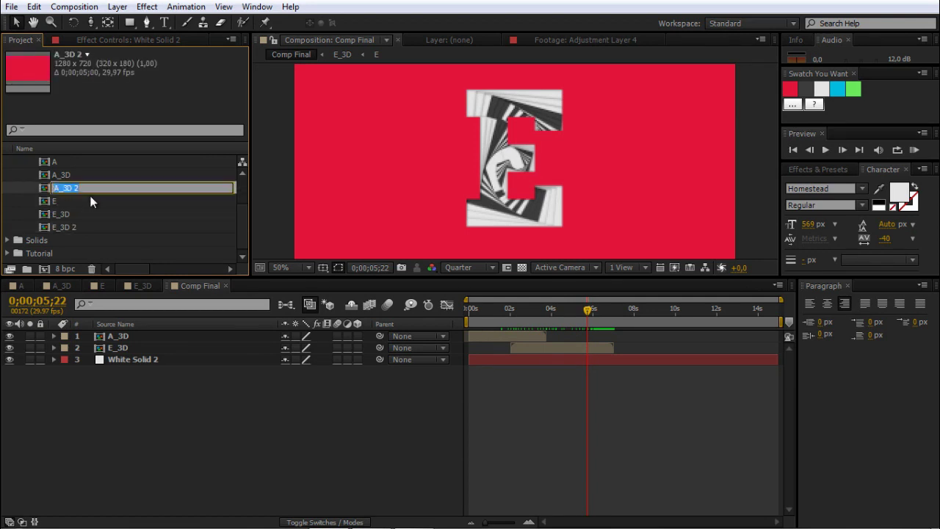
key("End")
type("Final")
key("Return")
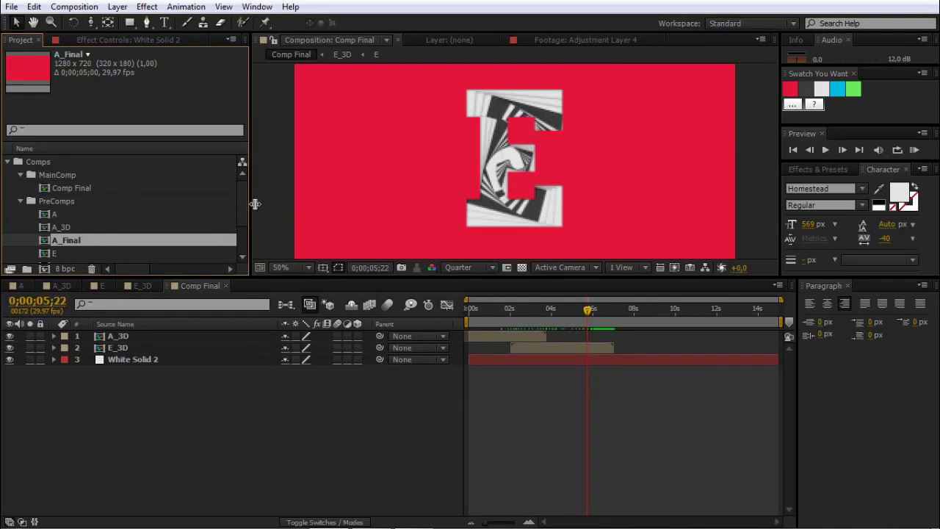
scroll(246, 249, "down", 2)
left_click(57, 228)
key("Return")
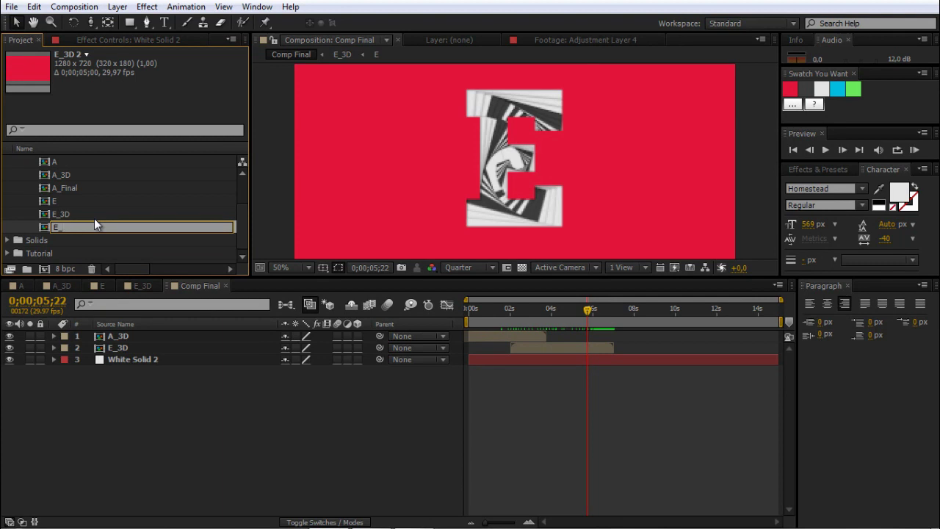
type("E_Final")
key("Return")
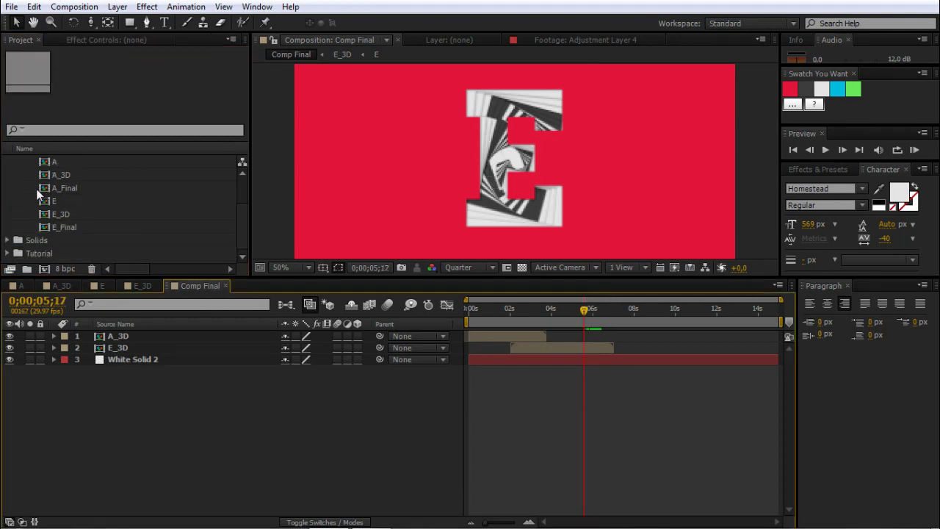
- Add A_Final and E_Final to Comp Final as layers beneath White Solid 2
left_click(42, 190)
left_click(47, 226, "ctrl")
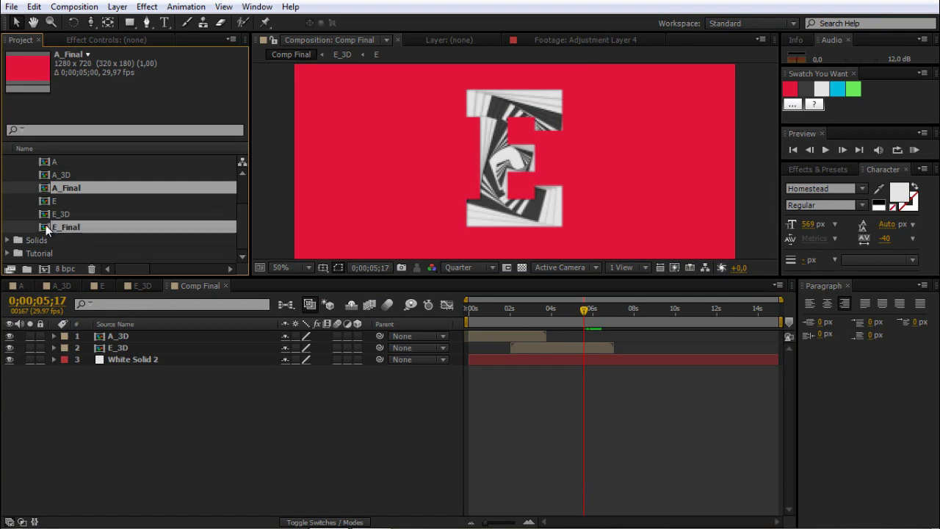
left_click_drag(44, 192, 102, 374)
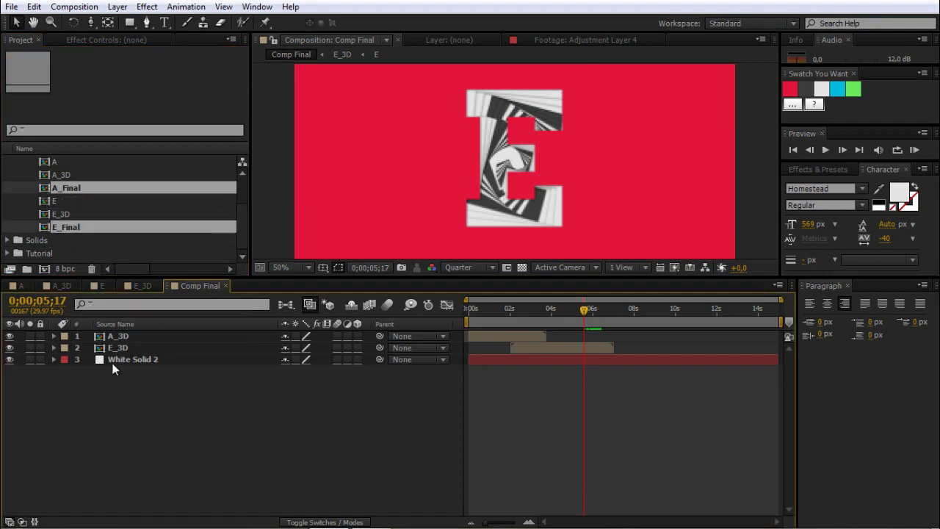
left_click(541, 401)
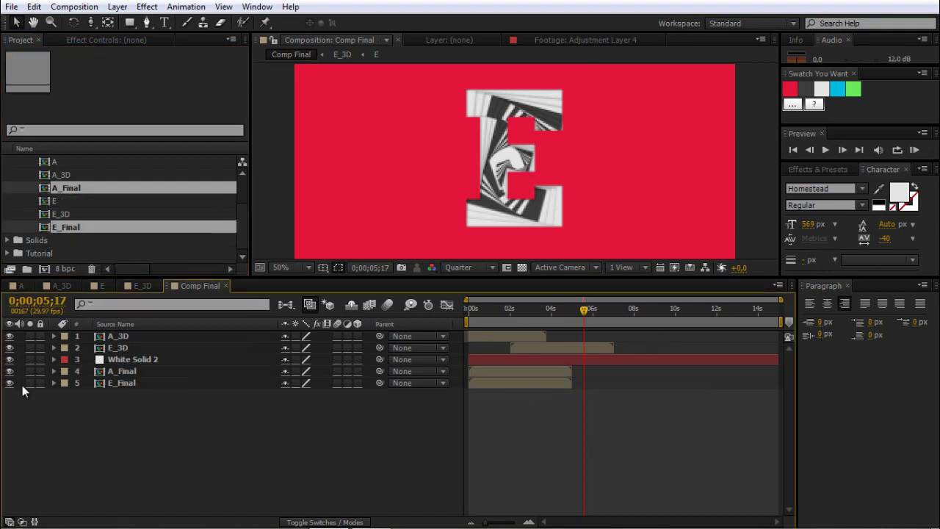
- Open E_Final at 0;00;03;17 and set the Fill color of the topmost E layer to near-black 0D0D0D
left_click(99, 385)
double_click(99, 384)
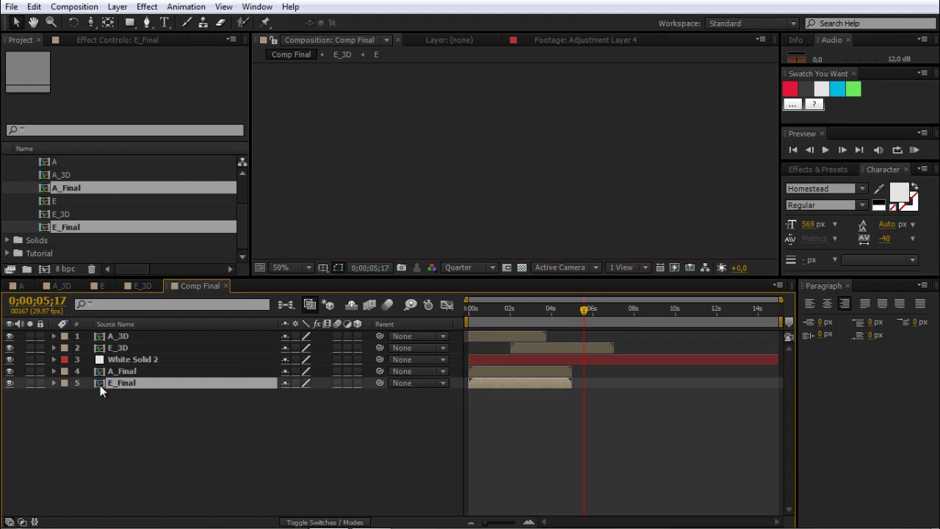
left_click_drag(529, 312, 690, 309)
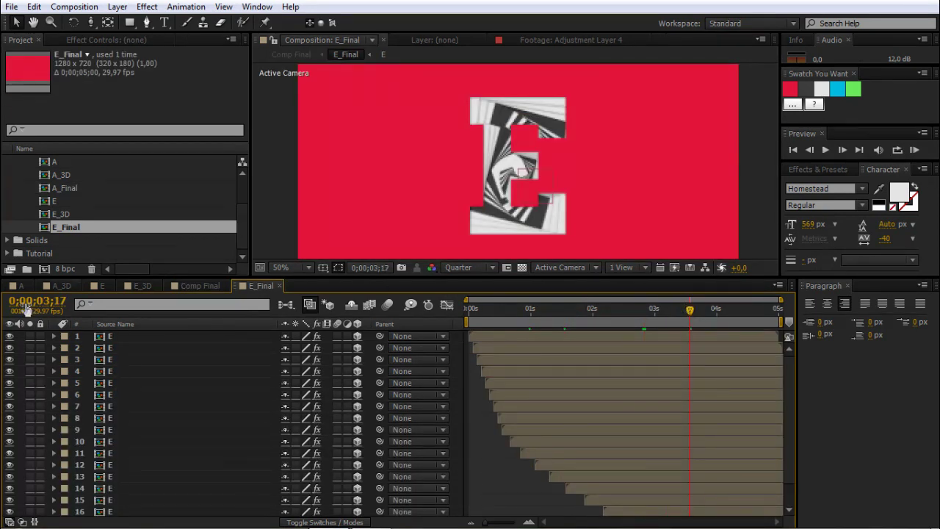
left_click(119, 334)
left_click(99, 40)
left_click(161, 101)
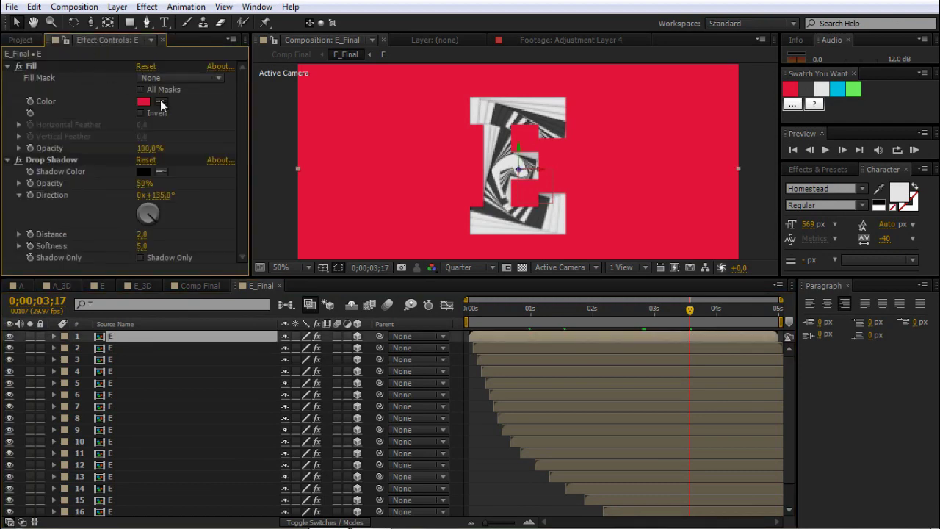
left_click(806, 91)
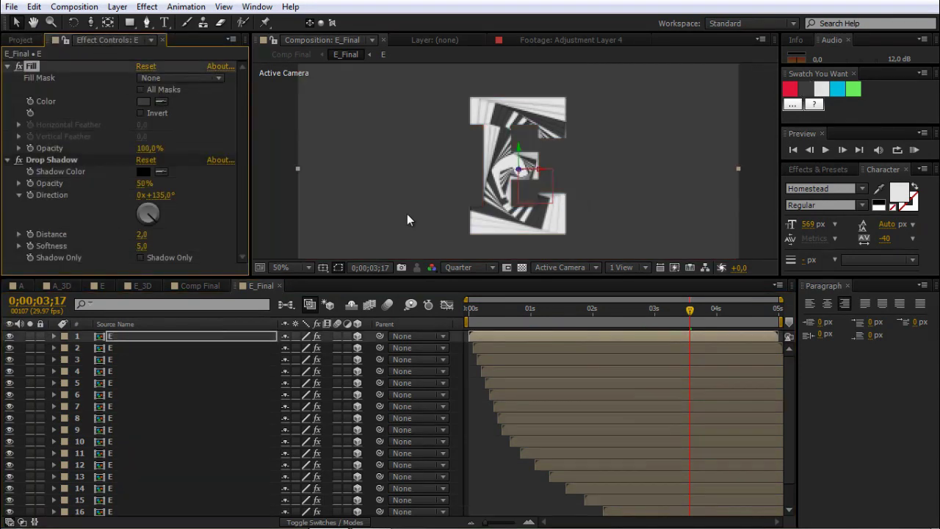
left_click(142, 100)
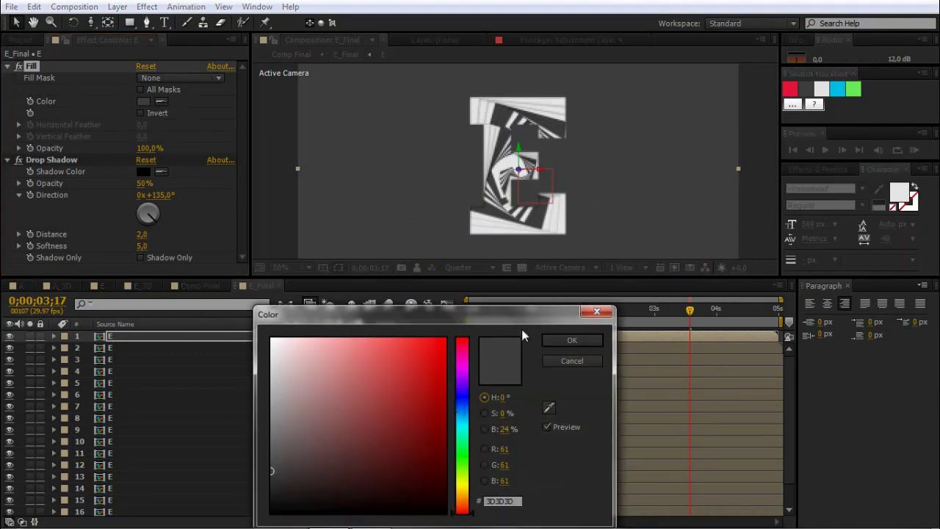
left_click_drag(270, 498, 271, 504)
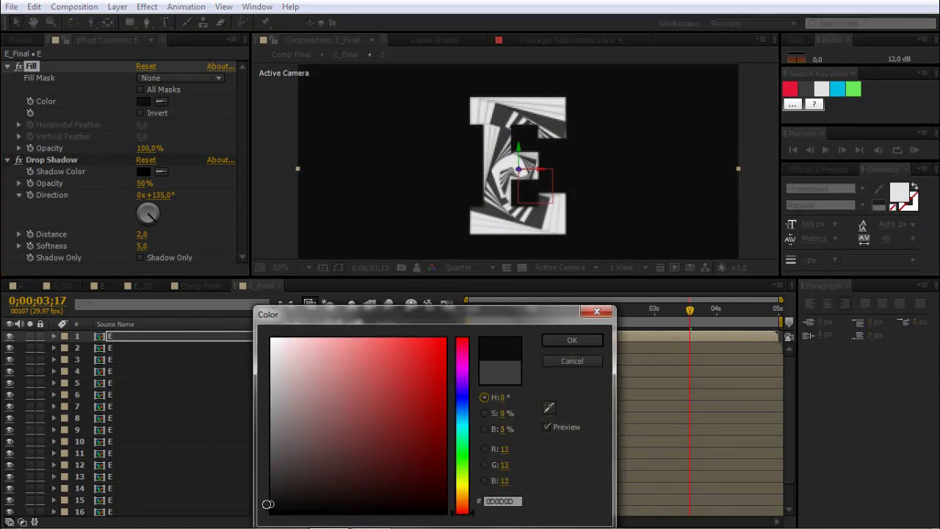
left_click(562, 339)
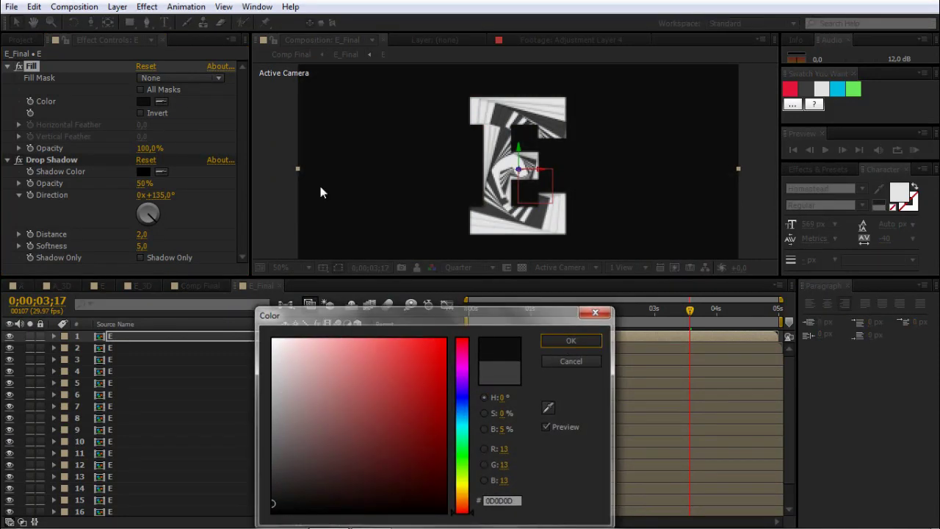
- Change the Fill color of E layers 2, 3 and 4 in E_Final to the red swatch
left_click(121, 348)
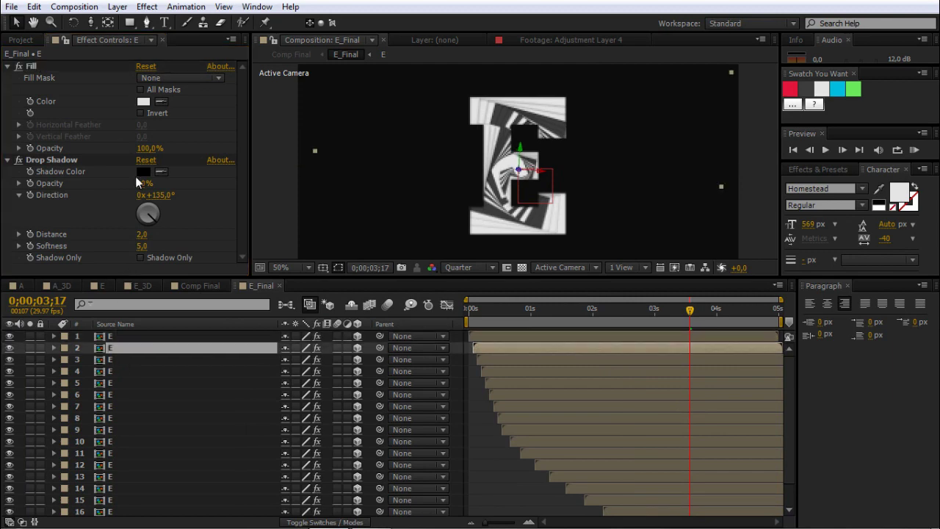
left_click(162, 101)
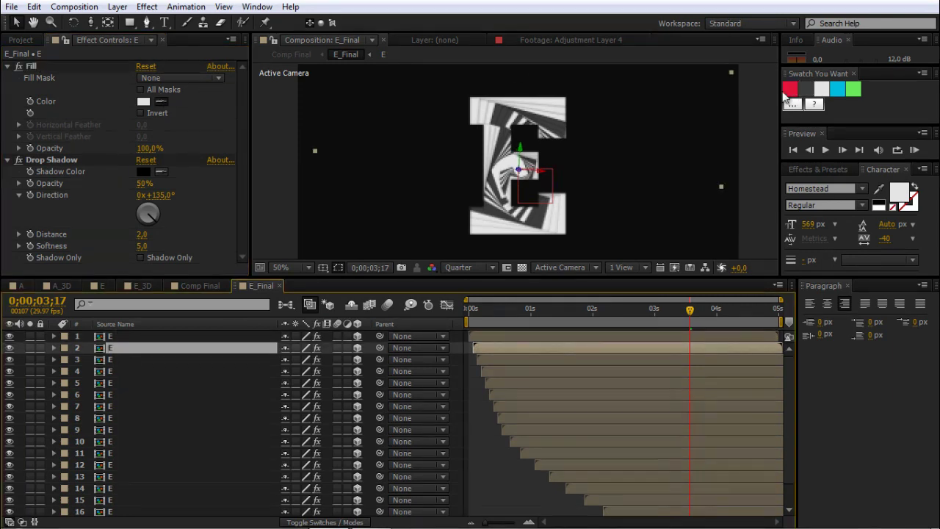
left_click(790, 92)
left_click(216, 360)
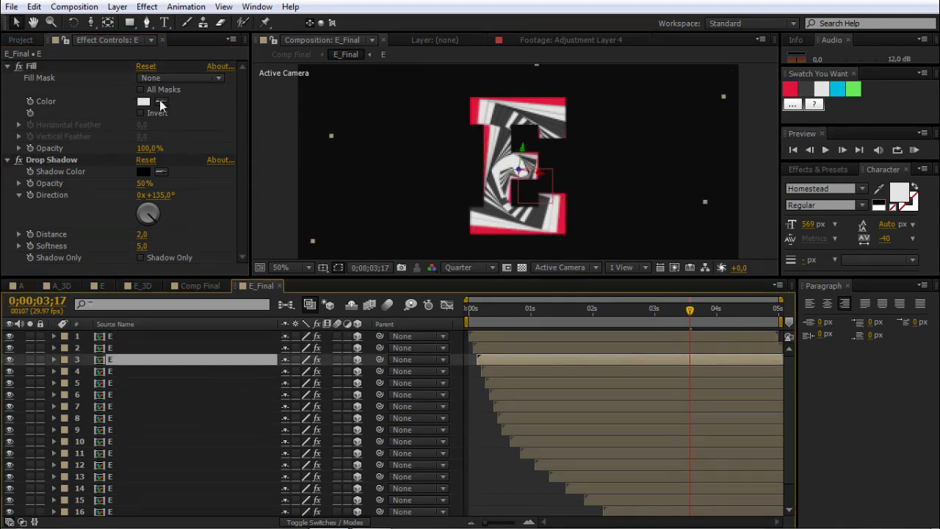
left_click(162, 101)
left_click(790, 92)
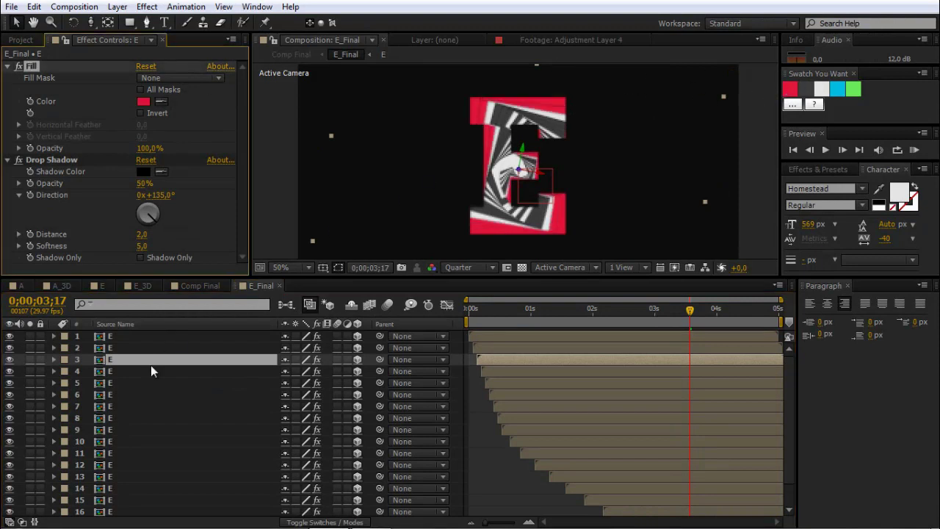
left_click(136, 372)
left_click(161, 101)
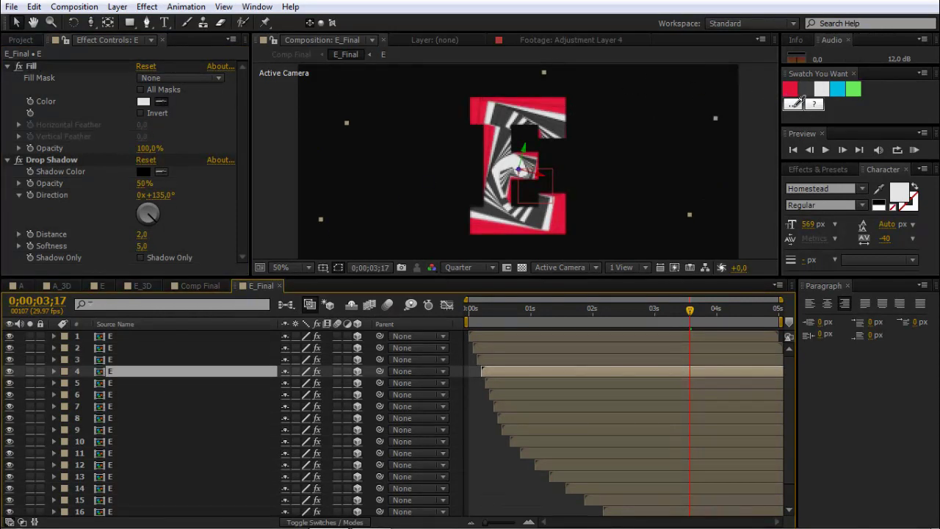
left_click(790, 92)
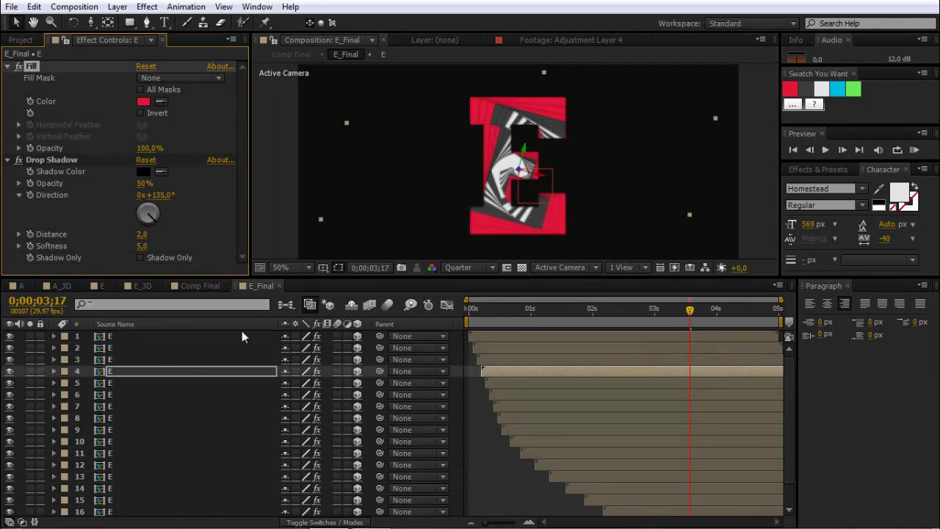
- Open A_Final and replace layer 1's Fill effect with a copy of the near-black Fill from layer 1 of E_Final
left_click(206, 286)
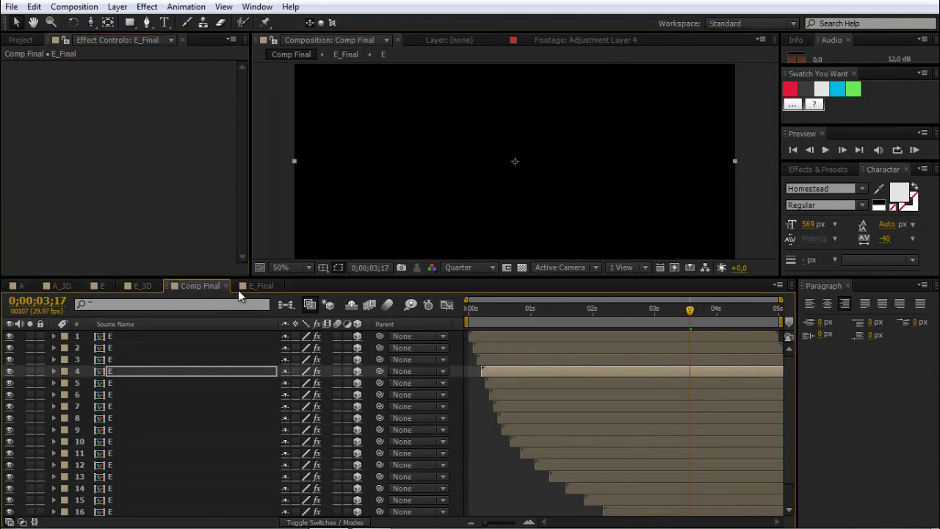
double_click(118, 371)
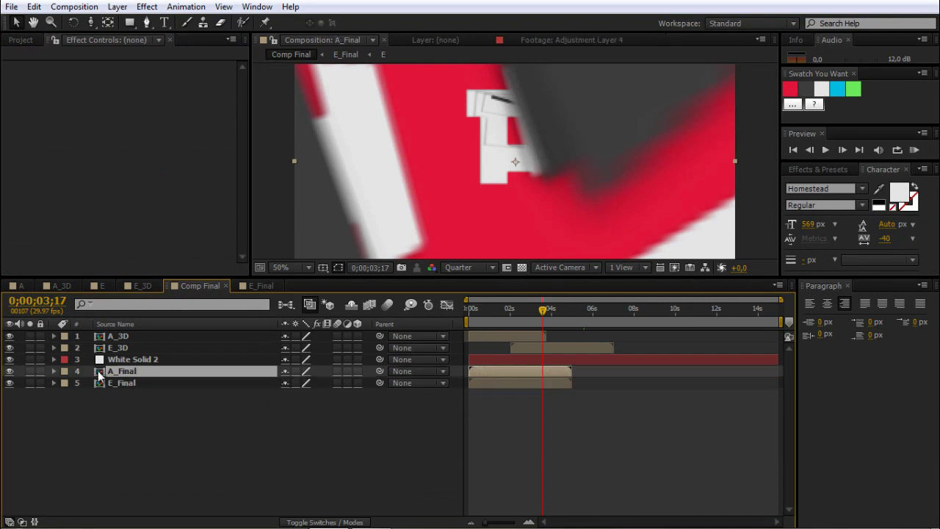
left_click(127, 336)
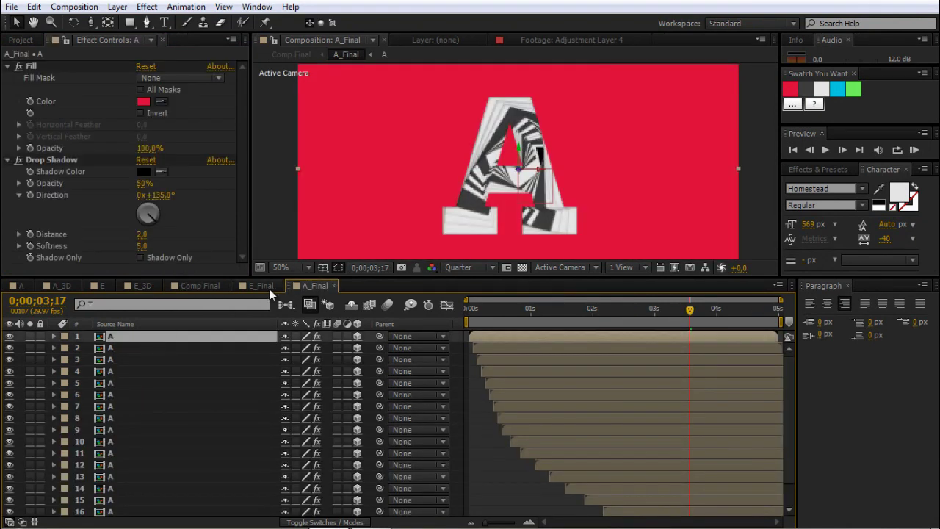
left_click(269, 288)
left_click(126, 335)
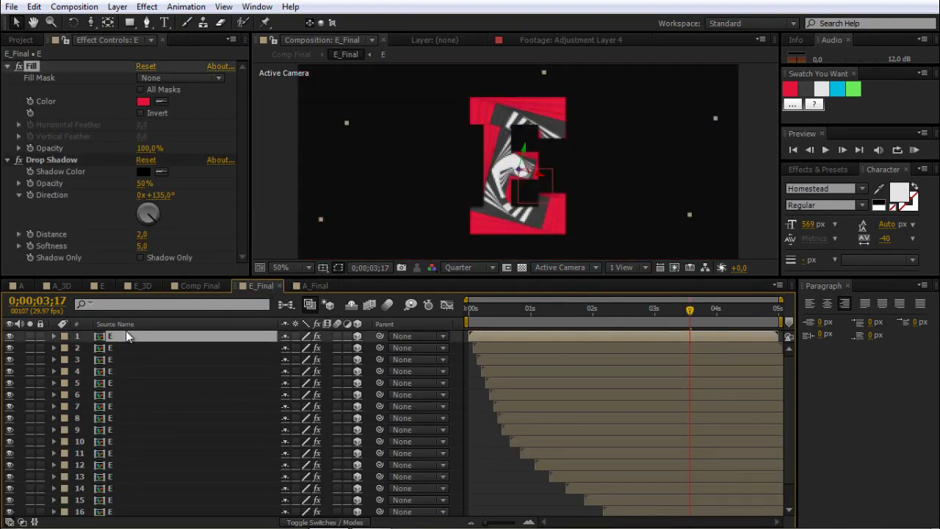
left_click(65, 65)
left_click(316, 286)
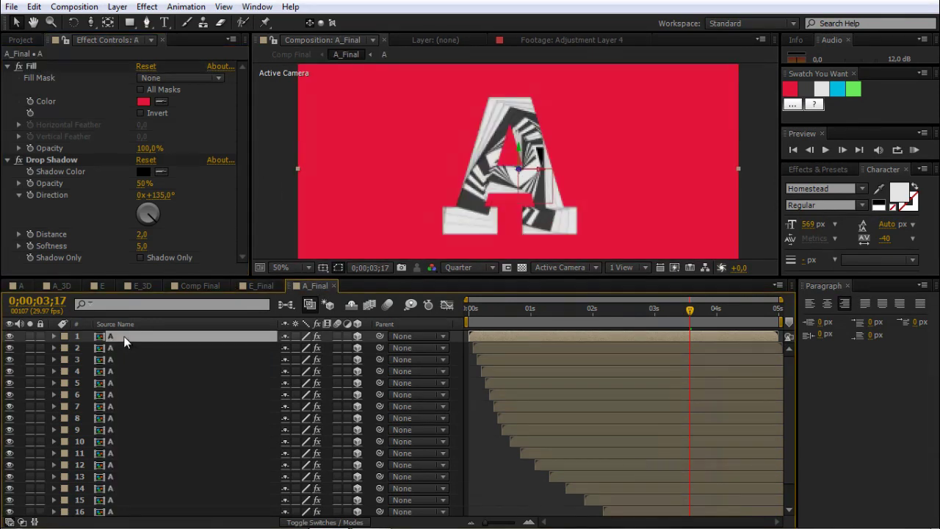
left_click(59, 67)
key("ctrl+v")
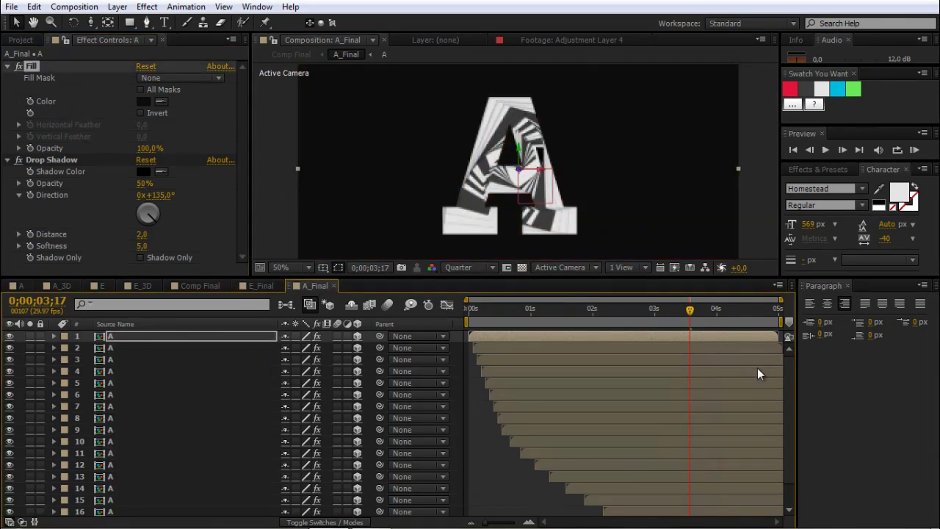
- Delete the Null 2 and Camera 1 layers from the A_Final composition
left_click_drag(790, 431, 778, 499)
left_click(713, 499)
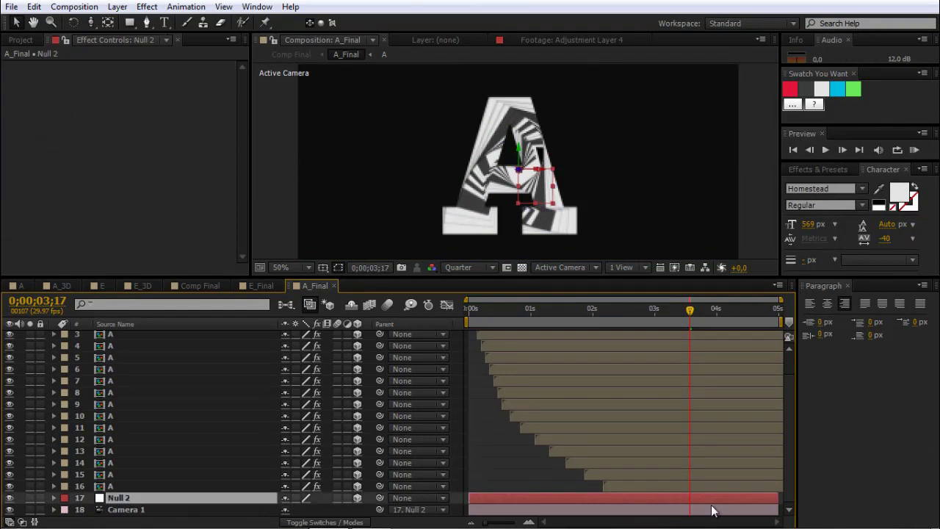
left_click(711, 509, "shift")
key("Delete")
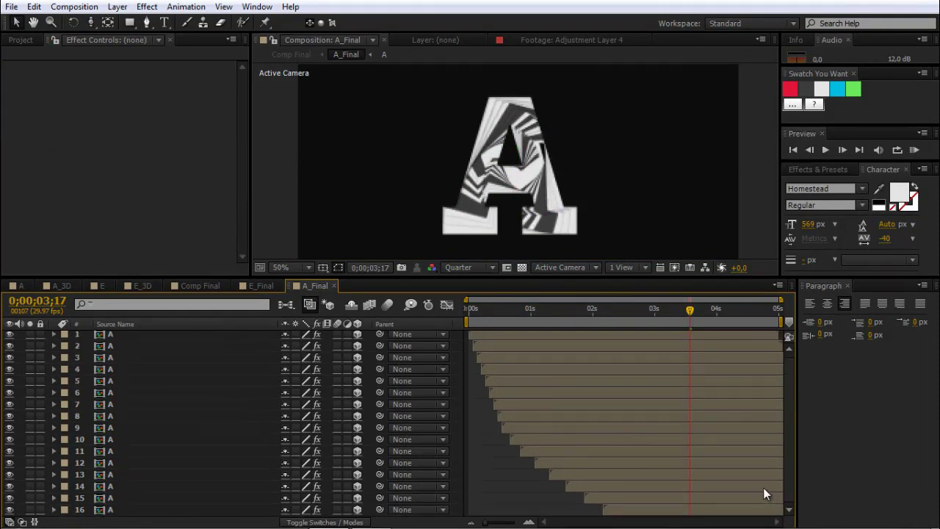
- Open the E_Final composition and delete its Null 2 and Camera 1 layers
left_click(242, 288)
left_click_drag(789, 408, 790, 487)
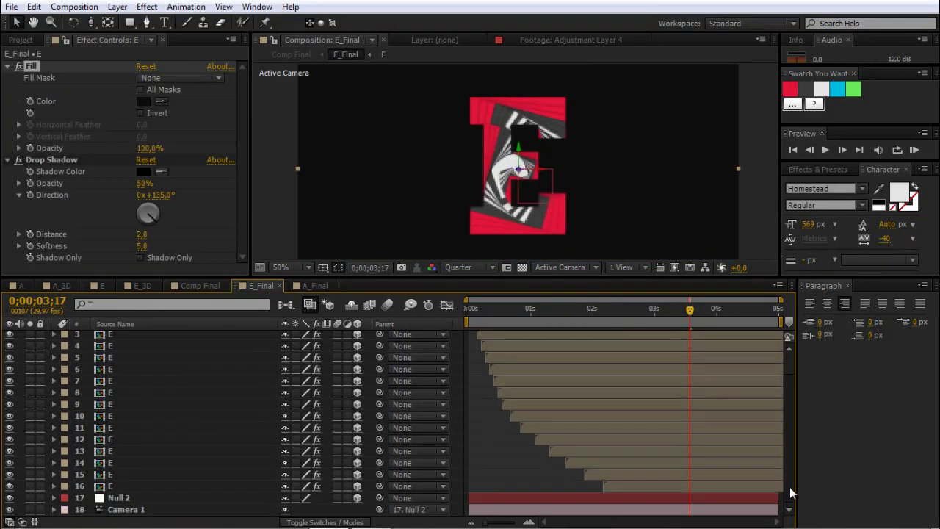
left_click(713, 503)
left_click(697, 508, "shift")
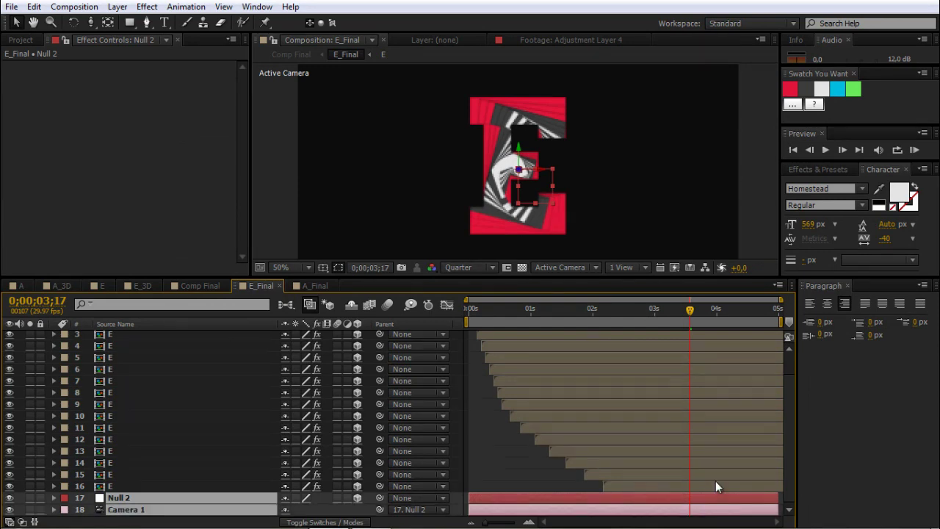
key("Delete")
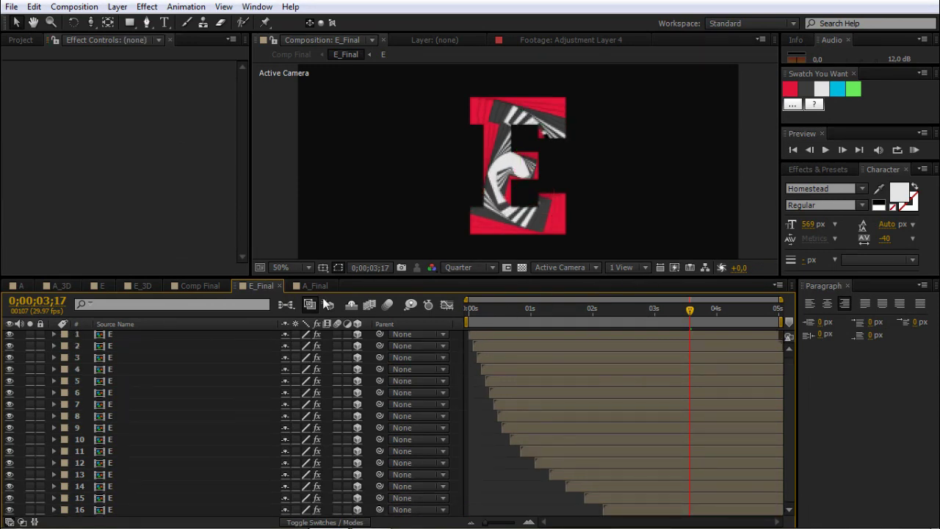
- Go back to A_Final and change the Fill color of A layers 2, 3 and 4 to the red swatch
left_click(314, 287)
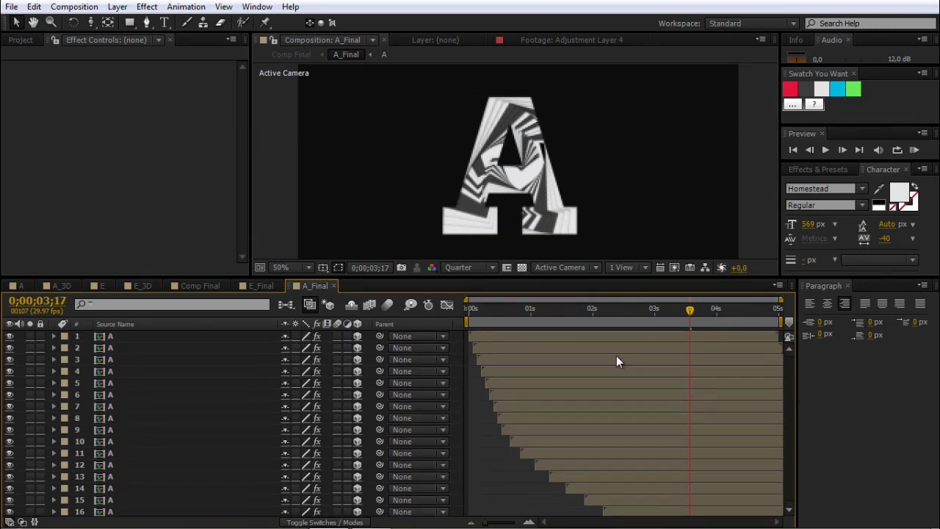
left_click(116, 347)
left_click(160, 102)
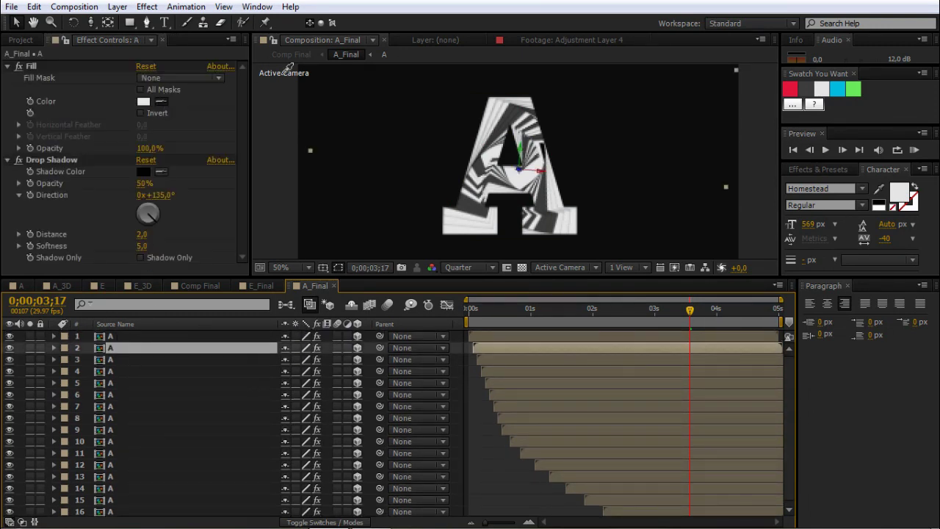
left_click(791, 92)
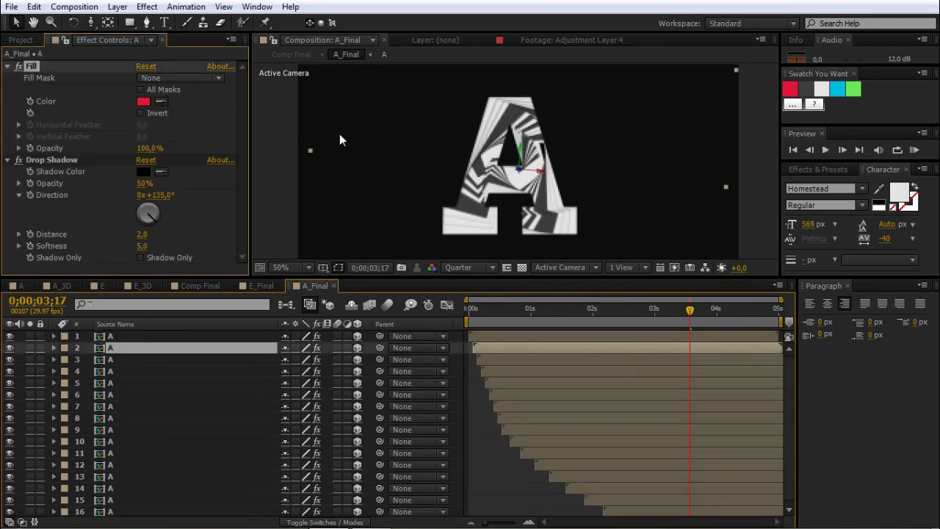
left_click(132, 359)
left_click(160, 101)
left_click(791, 89)
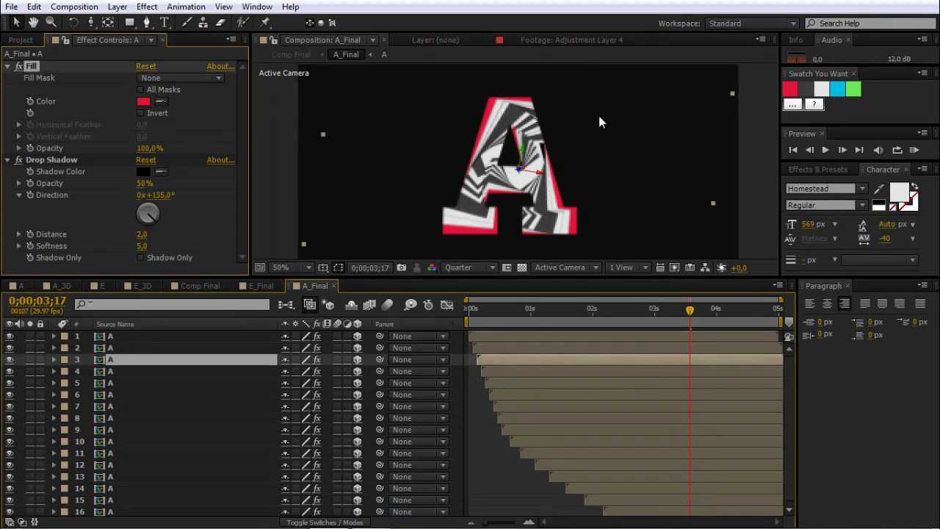
left_click(171, 370)
left_click(160, 102)
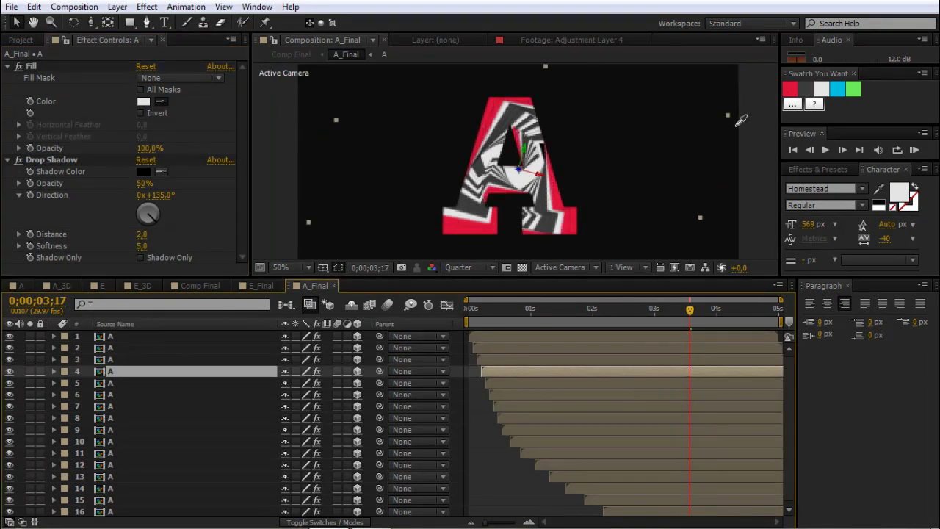
left_click(790, 93)
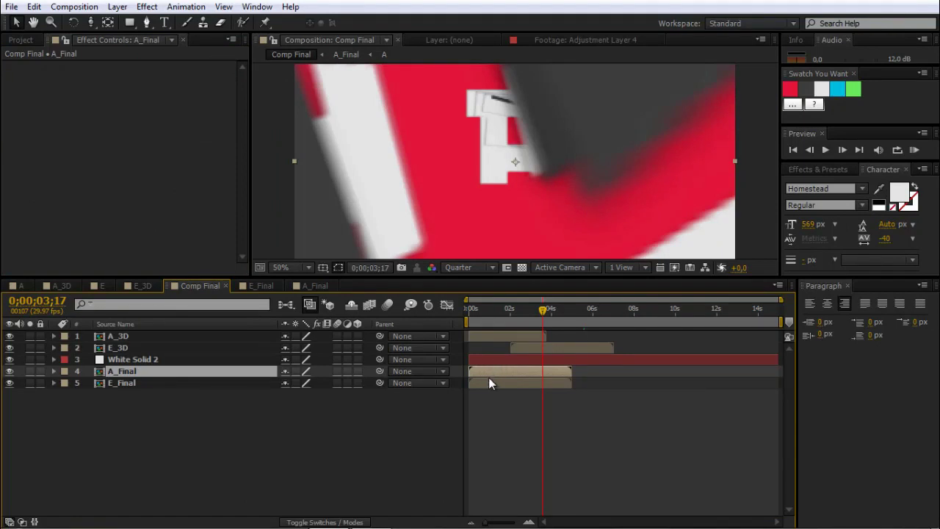
- In Comp Final, shift A_Final and E_Final toward the end of E_3D, with E_Final starting slightly after A_Final
left_click(483, 380, "shift")
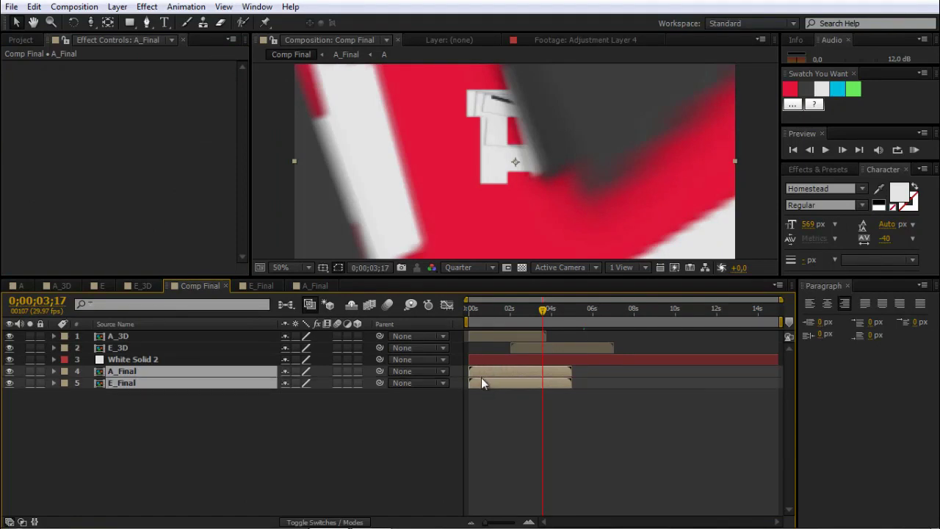
left_click_drag(483, 383, 581, 382)
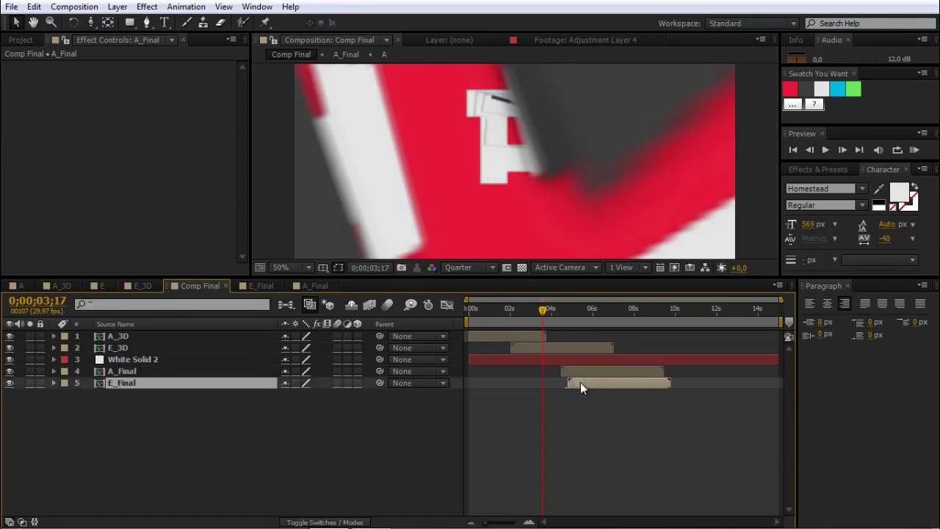
left_click(582, 372, "shift")
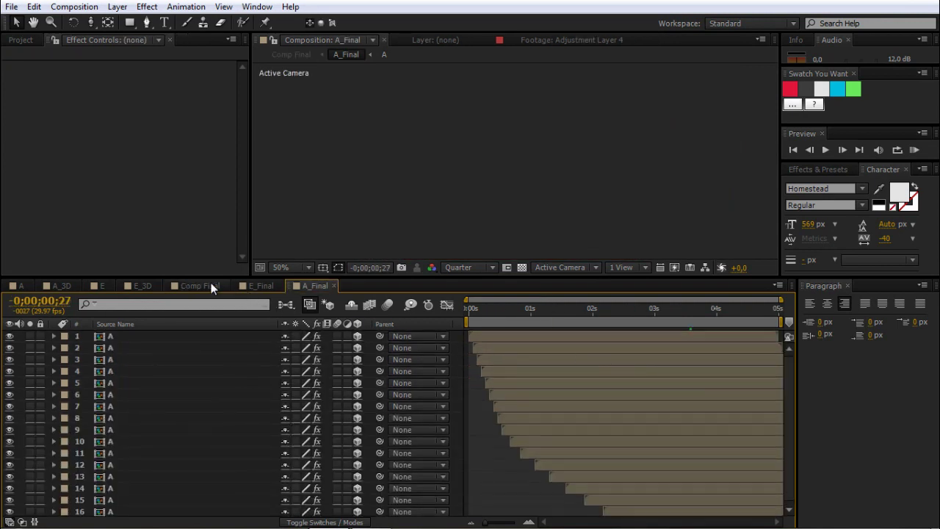
left_click(211, 285)
left_click_drag(598, 310, 608, 312)
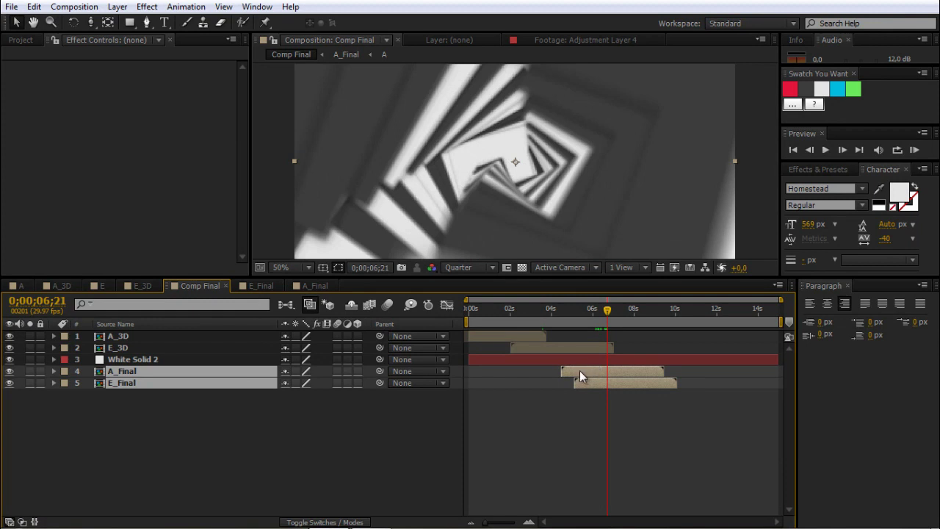
left_click_drag(580, 370, 619, 368)
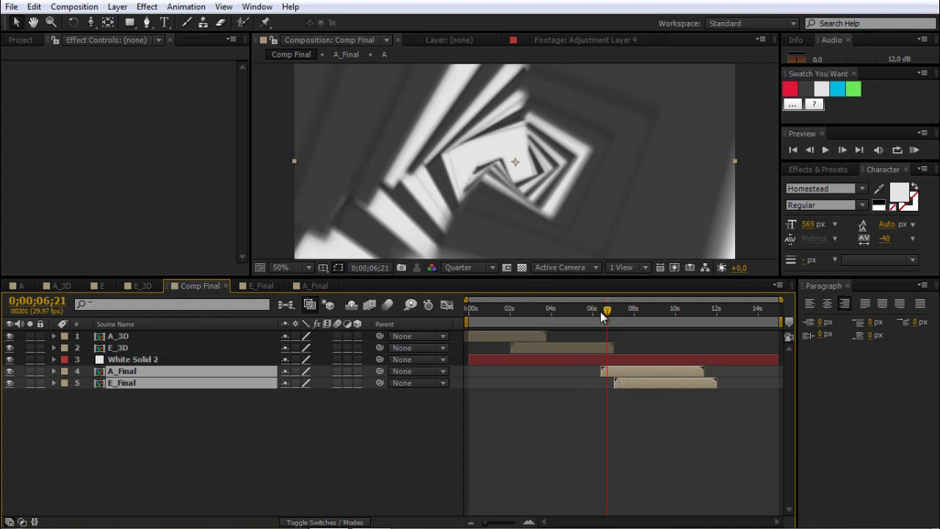
left_click_drag(603, 316, 633, 313)
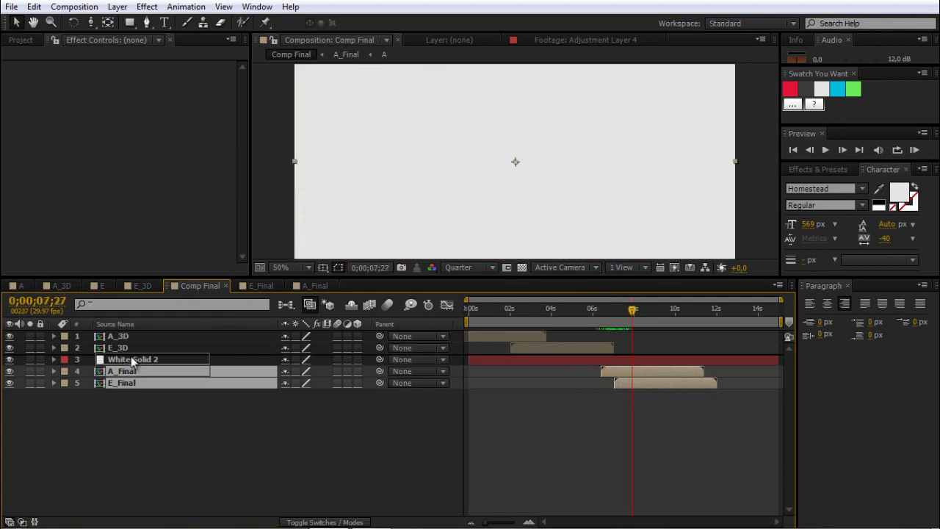
- Place White Solid 2 beneath A_Final and E_Final in the layer stack and hide it
left_click_drag(132, 360, 132, 386)
mouse_move(596, 308)
left_mouse_down()
mouse_move(577, 312)
mouse_move(595, 315)
left_mouse_up()
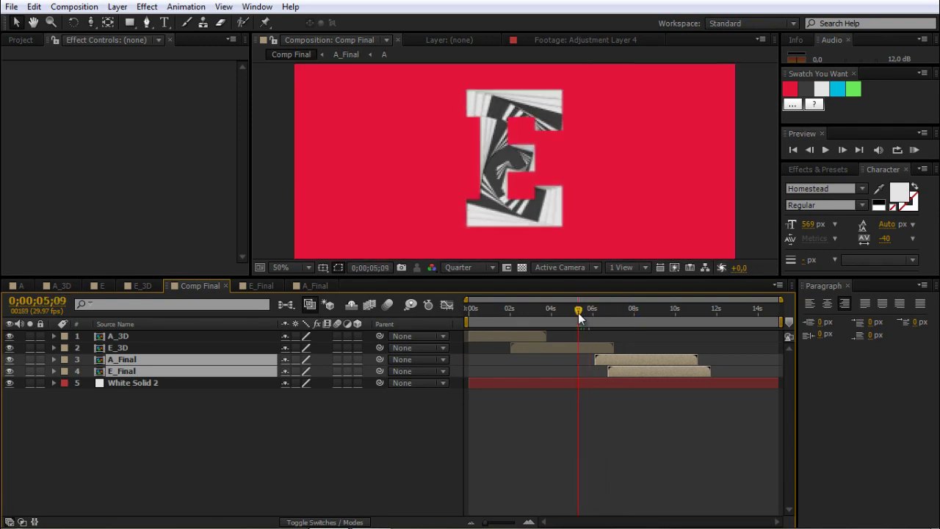
mouse_move(578, 313)
left_mouse_down()
mouse_move(559, 319)
mouse_move(590, 313)
left_mouse_up()
left_click(7, 382)
- Slide A_Final and E_Final together in time so that A_Final starts at about 0;00;05;19, and preview the transition
left_click_drag(616, 360, 624, 358)
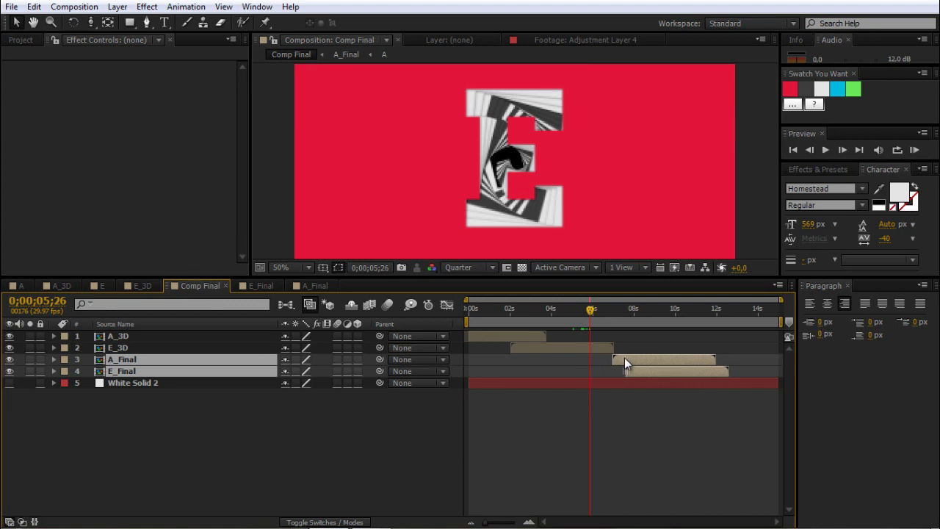
left_click_drag(590, 314, 585, 311)
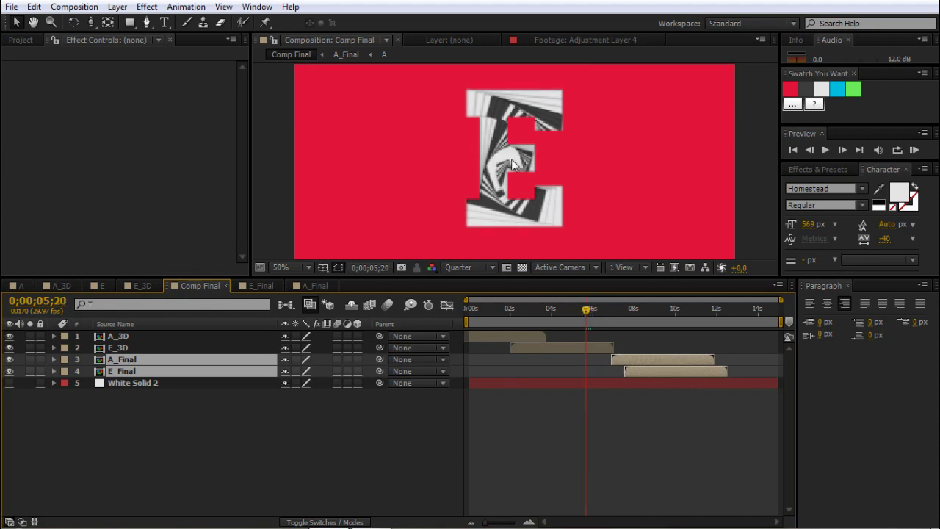
left_click_drag(584, 312, 587, 315)
left_click_drag(614, 358, 587, 363)
left_click(597, 332)
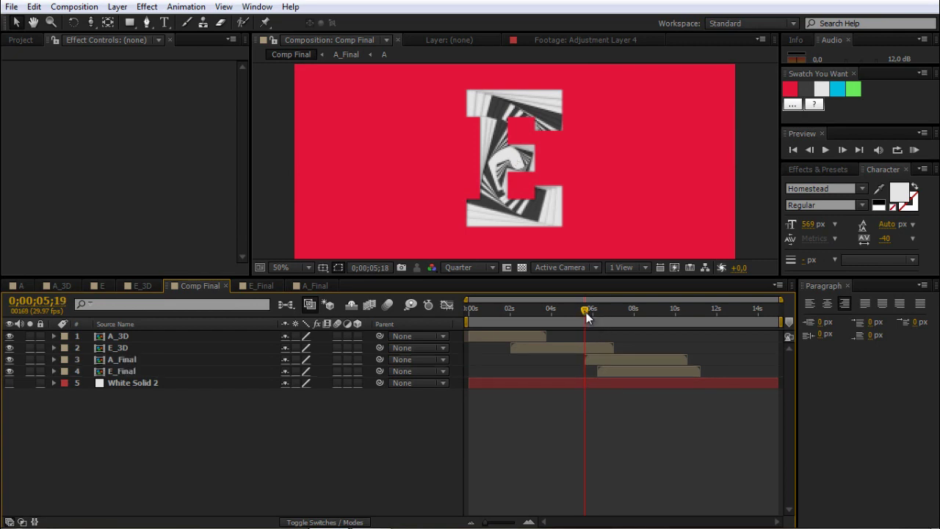
left_click_drag(586, 312, 647, 327)
- Paste the near-black Fill effect onto White Solid 2, make the layer visible and preview the transition
left_click(154, 384)
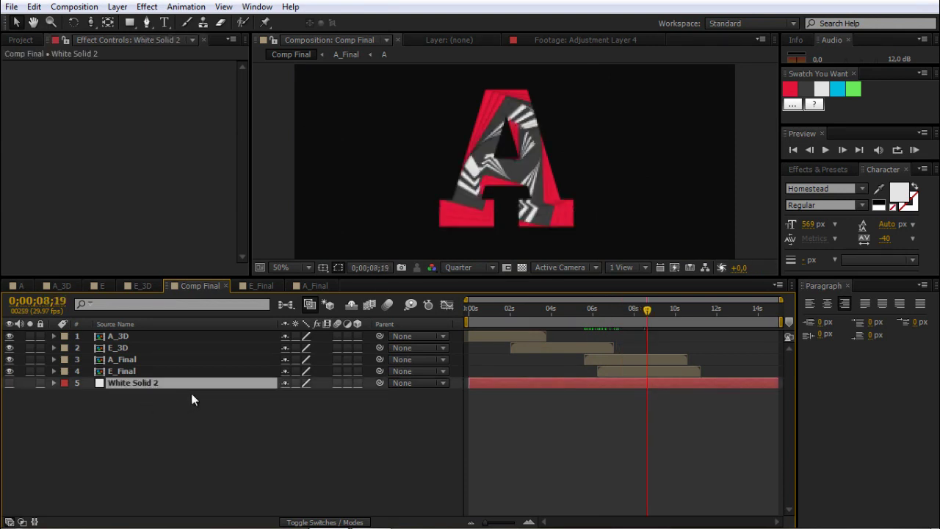
left_click(145, 422)
left_click(137, 388)
key("ctrl+v")
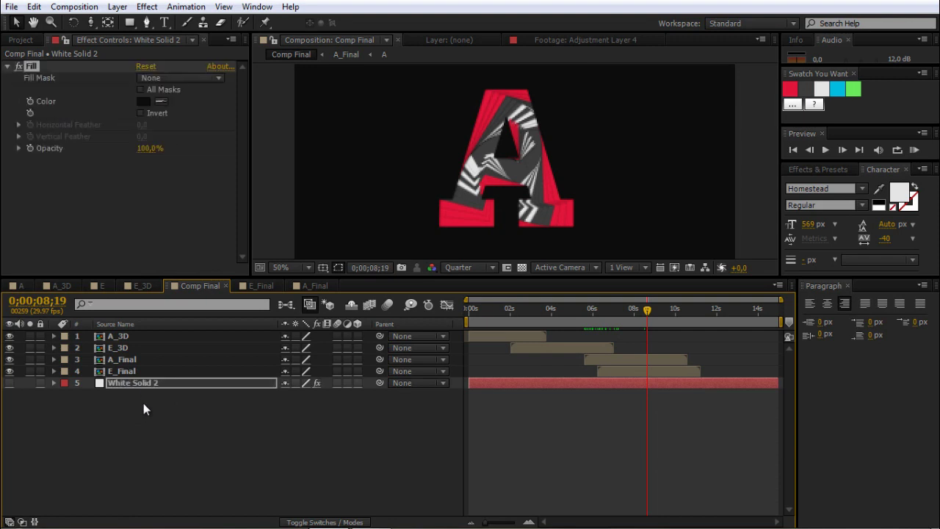
left_click(9, 383)
left_click_drag(592, 312, 618, 314)
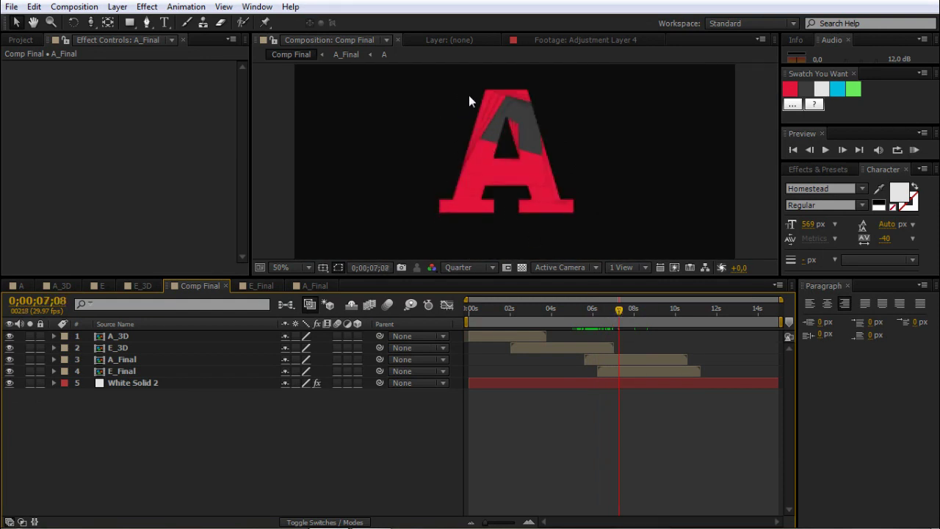
- At 0;00;08;23, draw a rectangular mask closely around the letter A on the A_Final layer
left_click(131, 23)
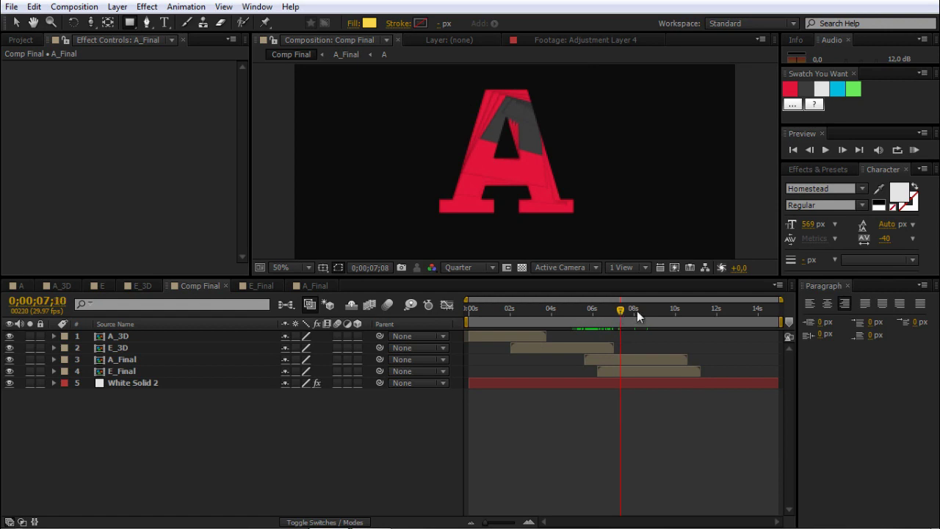
left_click_drag(637, 311, 648, 312)
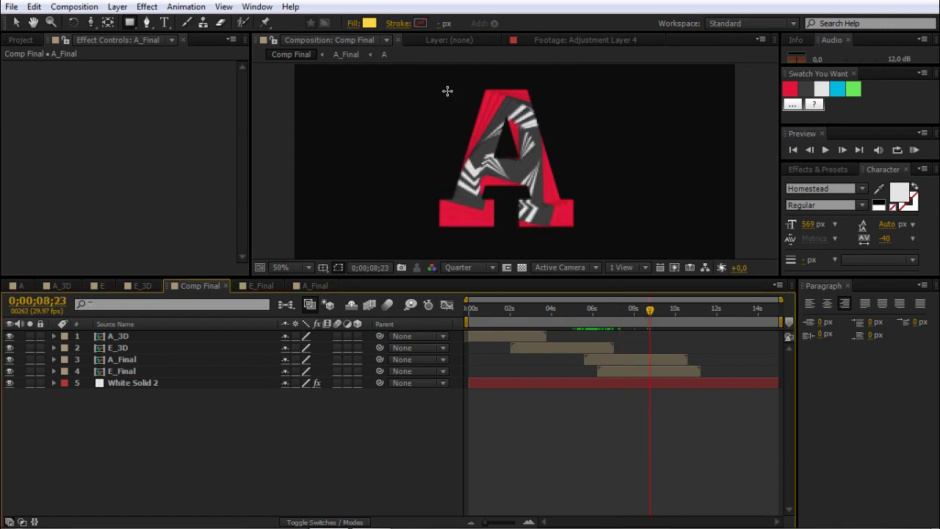
left_click_drag(431, 84, 427, 190)
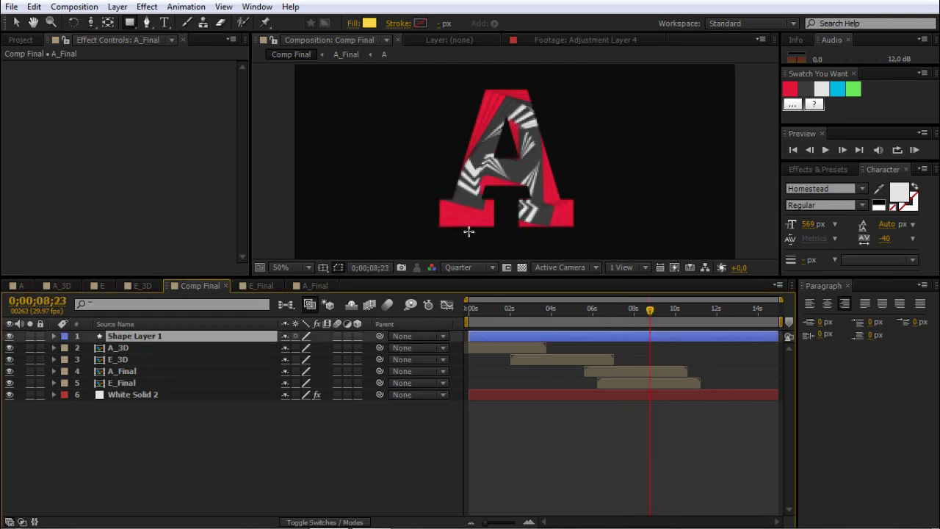
key("Delete")
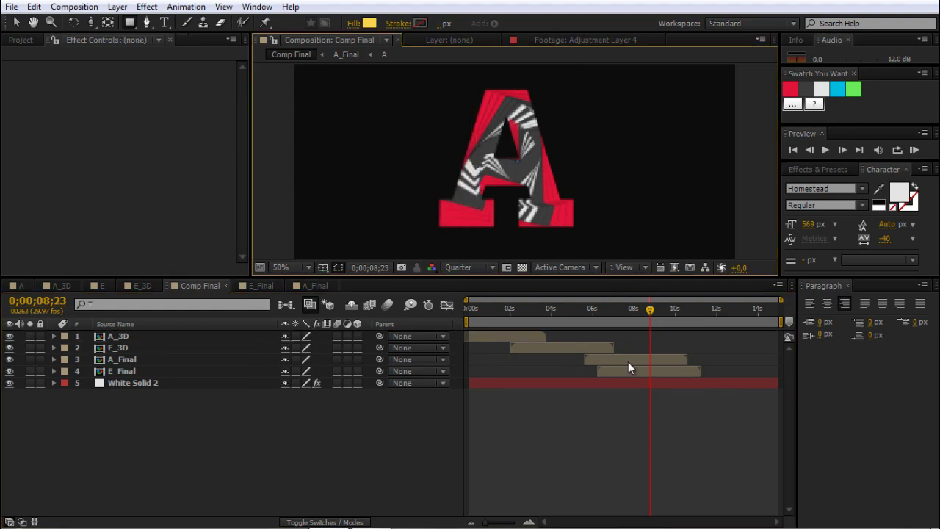
left_click(627, 359)
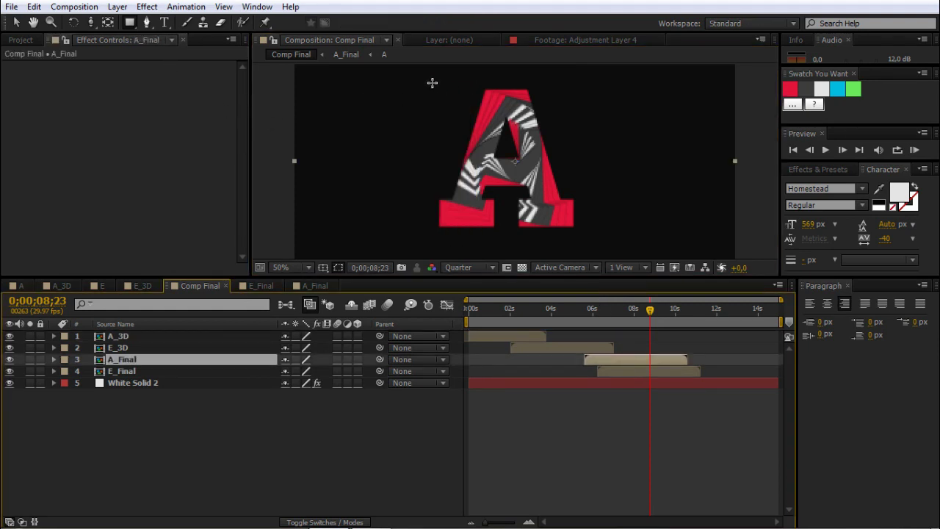
left_click_drag(432, 83, 576, 229)
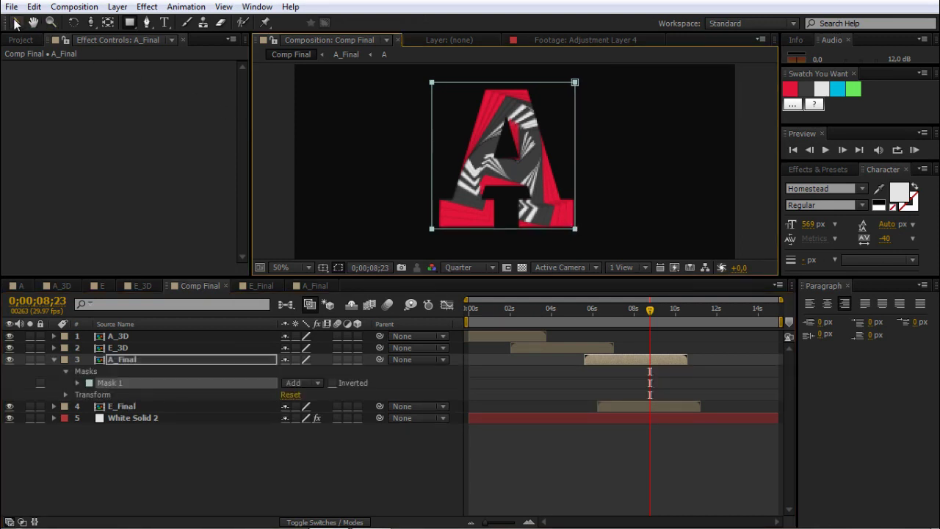
left_click(15, 23)
- Move the masked A_Final layer to the left part of the frame, clear of the letter E
left_click(635, 407)
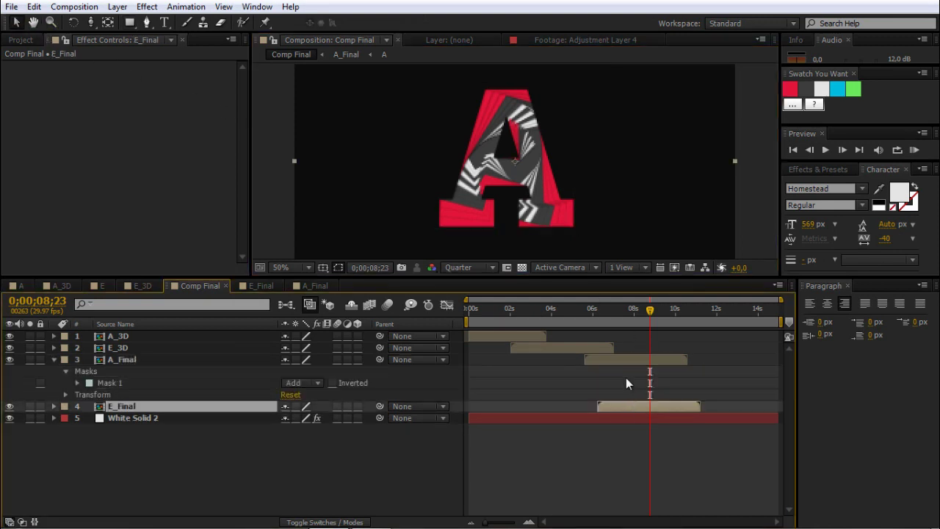
left_click(629, 360)
left_click_drag(510, 180, 367, 178)
- Draw a rectangular mask around the letter E on E_Final, then collapse the properties of both A_Final and E_Final
left_click(622, 401)
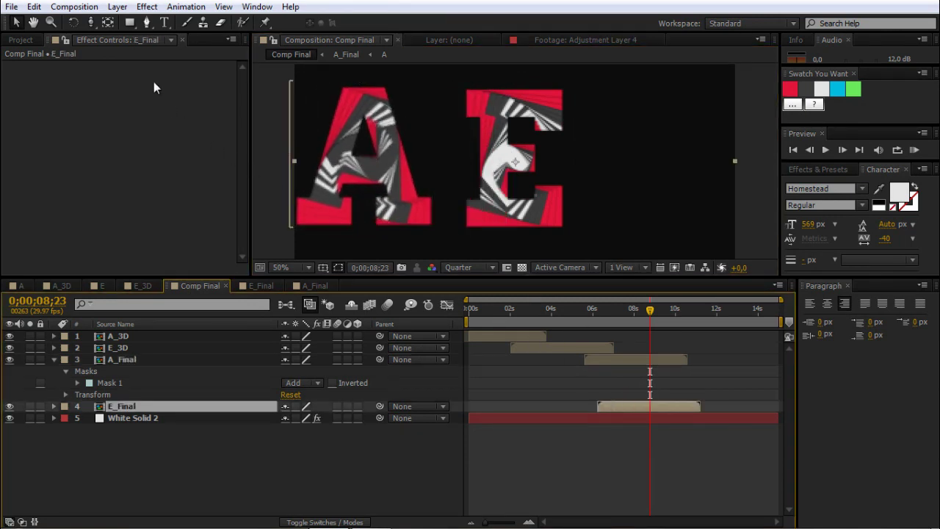
left_click(131, 21)
left_click_drag(460, 87, 569, 231)
left_click(188, 383)
left_click(52, 359)
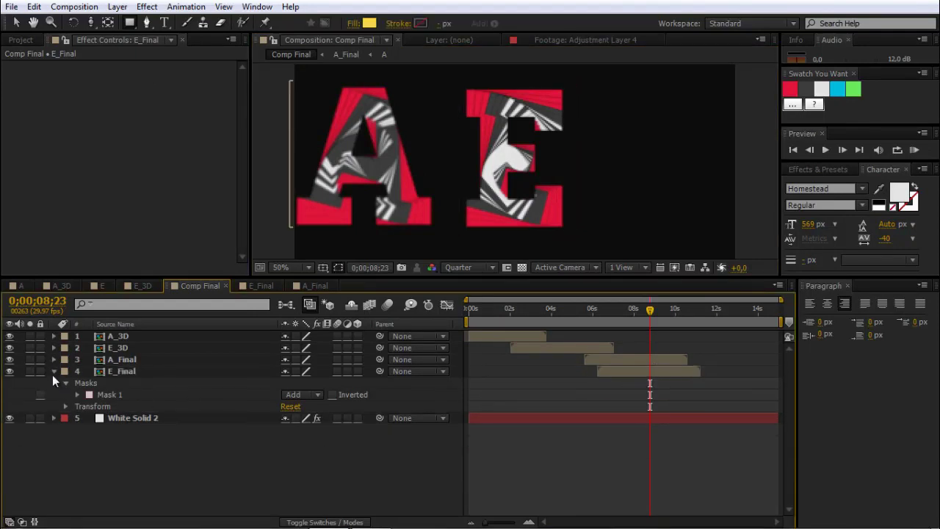
left_click(53, 371)
- Scale both the A_Final and E_Final layers to 70%
left_click(619, 361)
left_click(618, 372, "shift")
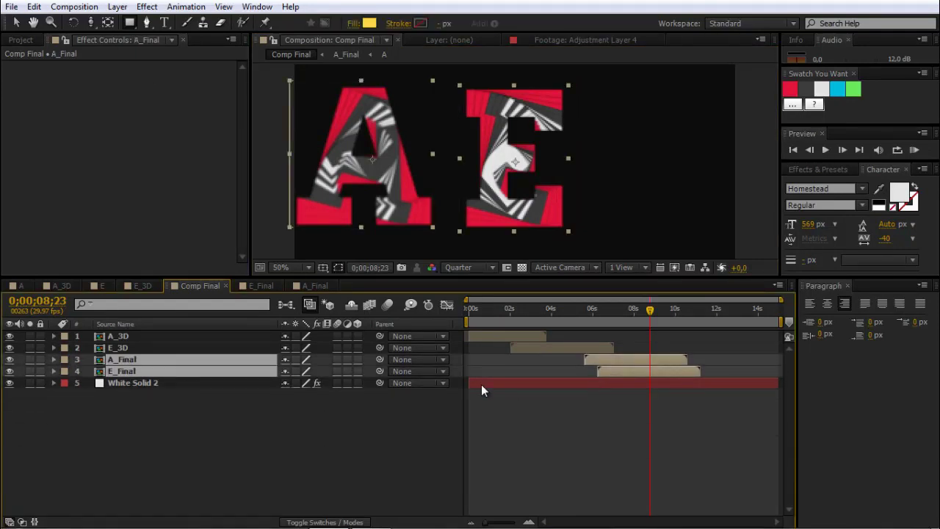
key("s")
left_click(303, 371)
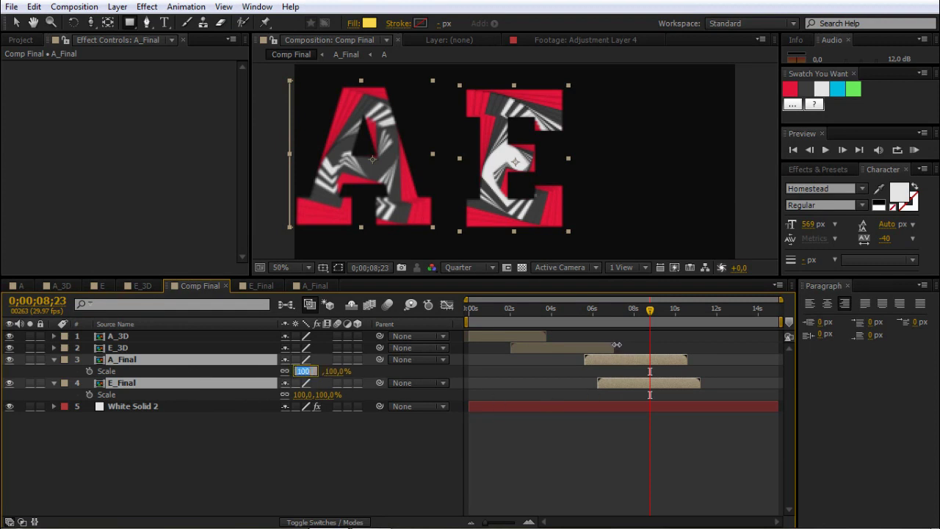
type("70")
left_click(594, 472)
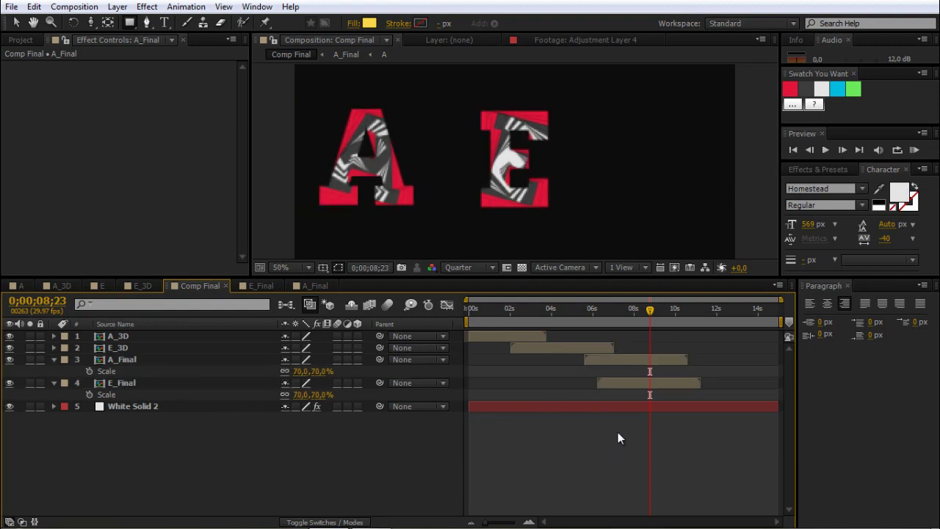
- Move the A_Final layer sideways so the letter A sits directly beside the letter E
key("z")
left_click(517, 185, "alt")
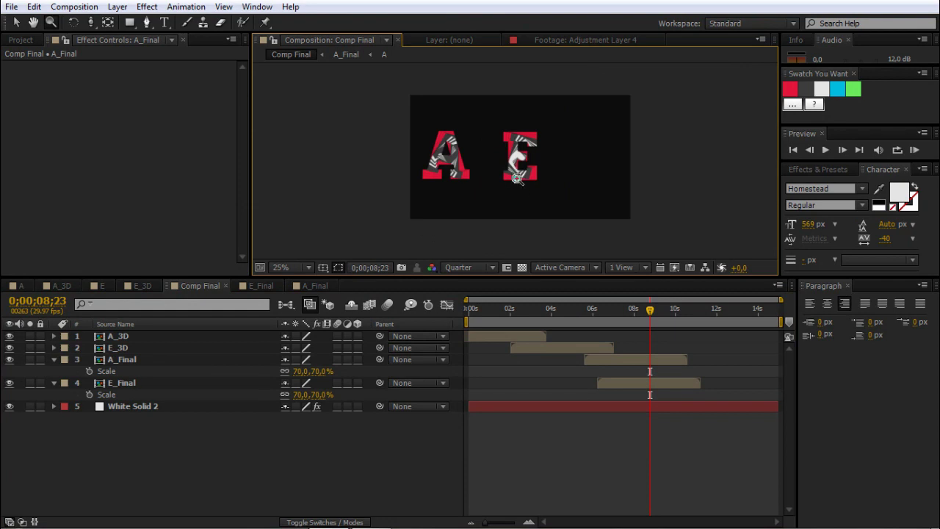
left_click(510, 158)
key("v")
left_click(381, 172)
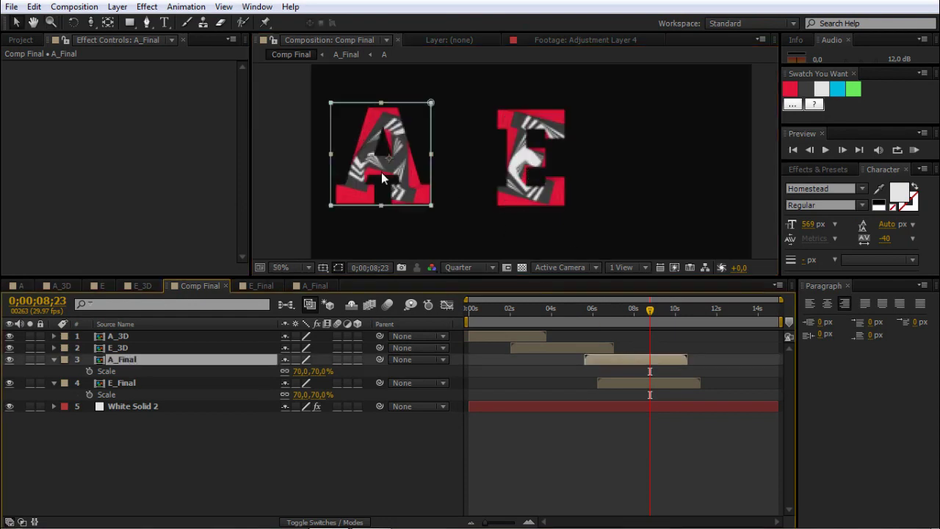
left_click_drag(428, 172, 491, 172)
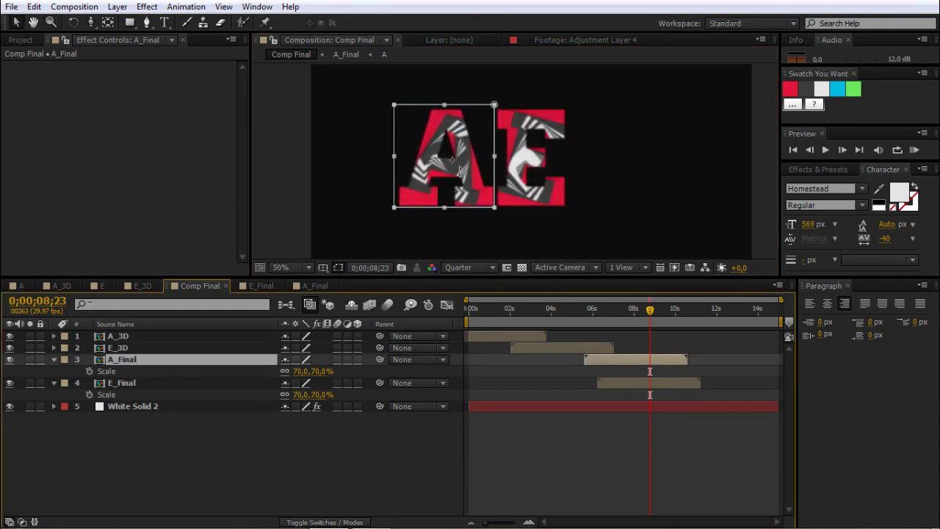
- Move A_Final and E_Final together toward the center of the frame, slightly above the middle, and enlarge the composition viewer
left_click(634, 382, "shift")
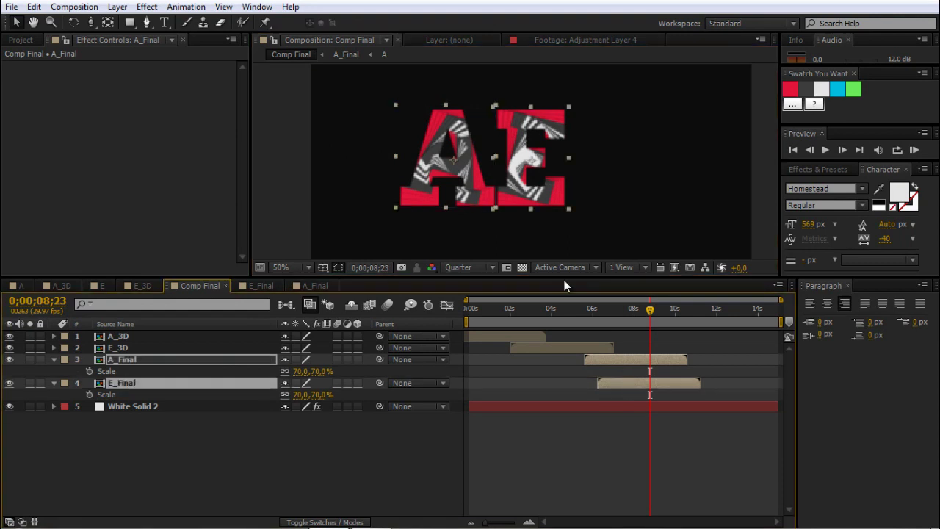
left_click_drag(468, 174, 510, 178)
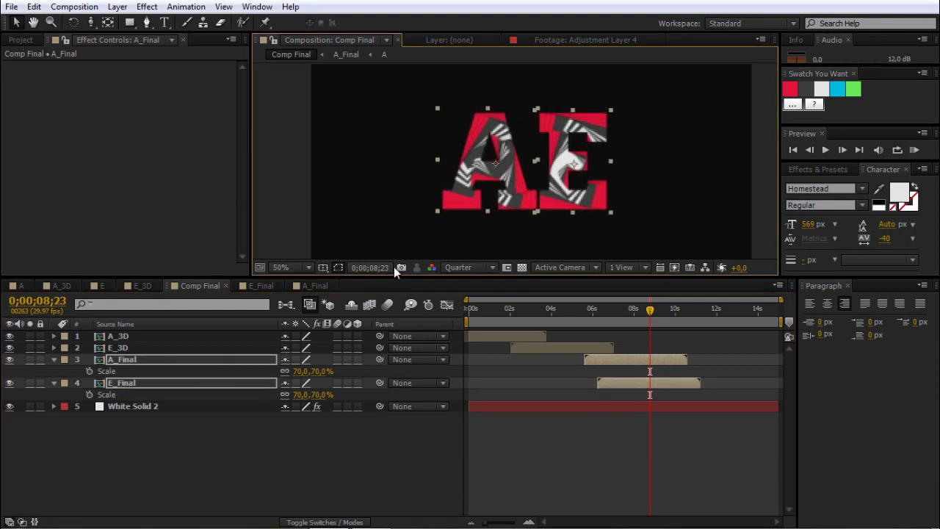
left_click_drag(399, 277, 403, 349)
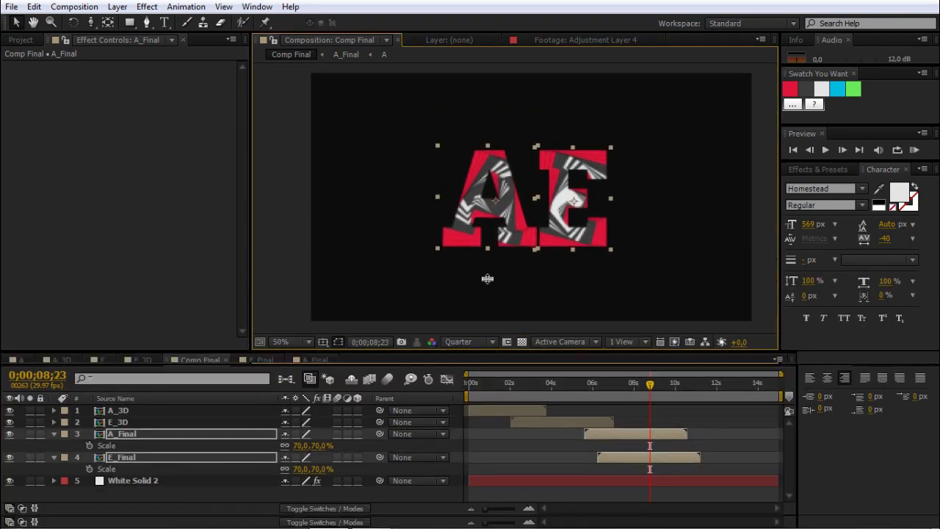
left_click_drag(555, 209, 553, 187)
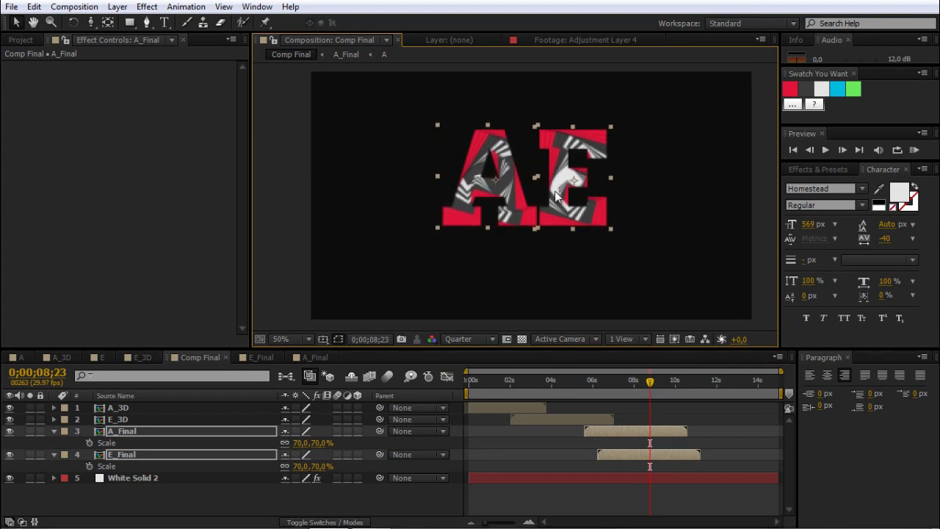
- Add the text "DICAS" below the AE letters and set its Homestead font style to Display
left_click(165, 22)
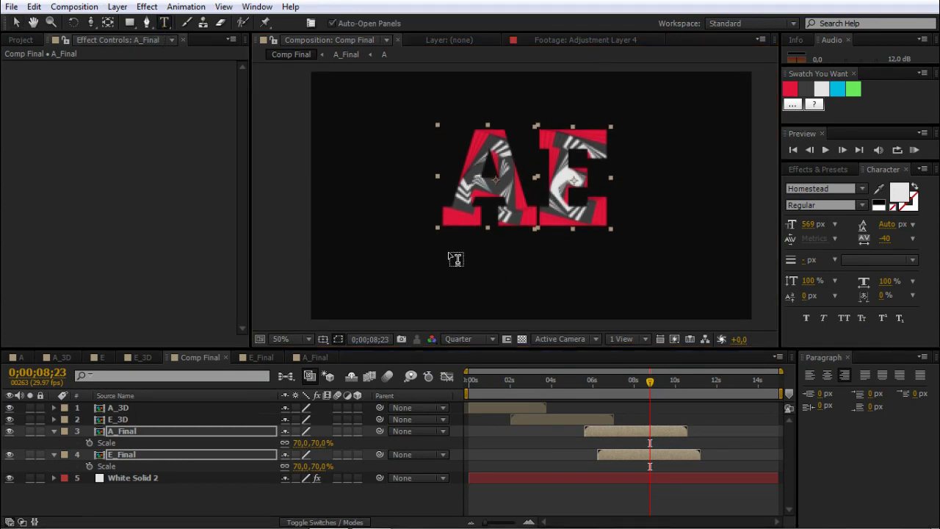
left_click(451, 259)
type("DICAS")
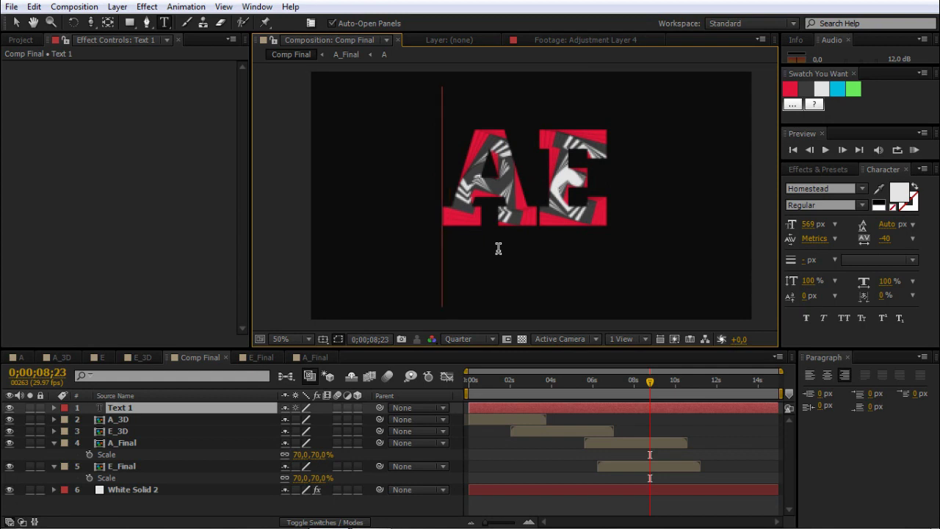
key("ctrl+a")
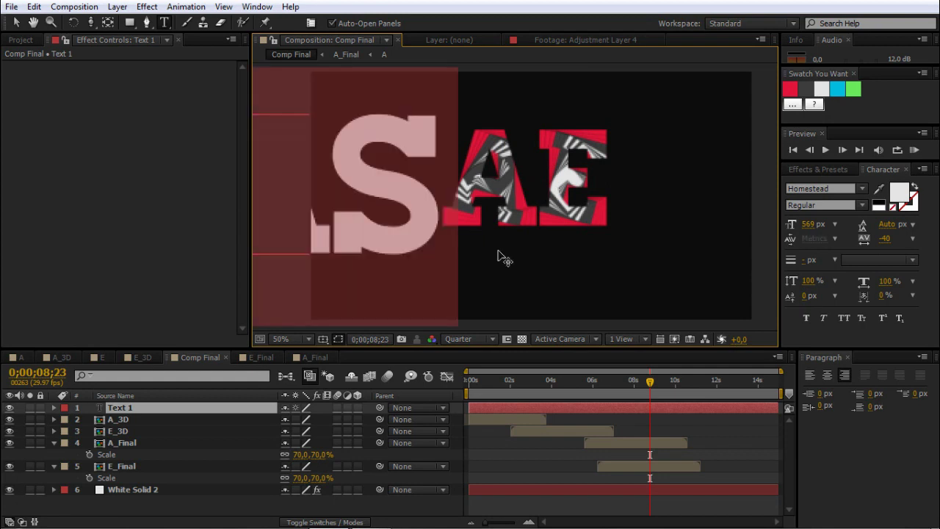
left_click(865, 206)
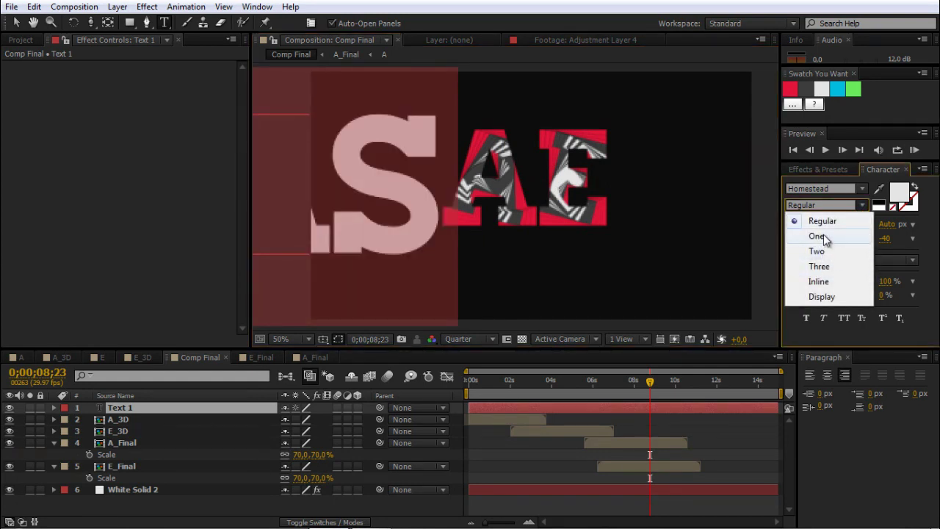
left_click(824, 235)
left_click(860, 205)
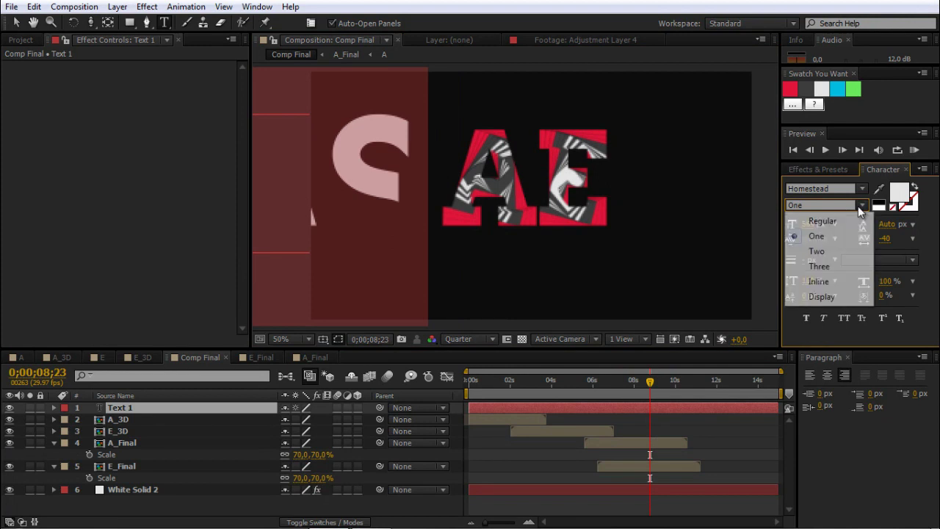
left_click(834, 296)
left_click(17, 23)
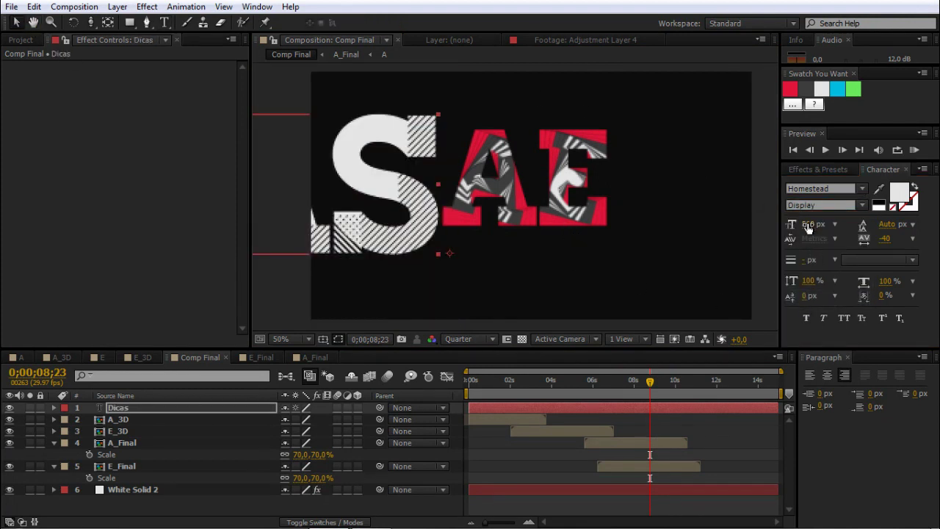
- Reduce the DICAS text to 174 px and position it directly beneath the AE letters, matching their width
left_click_drag(809, 225, 396, 262)
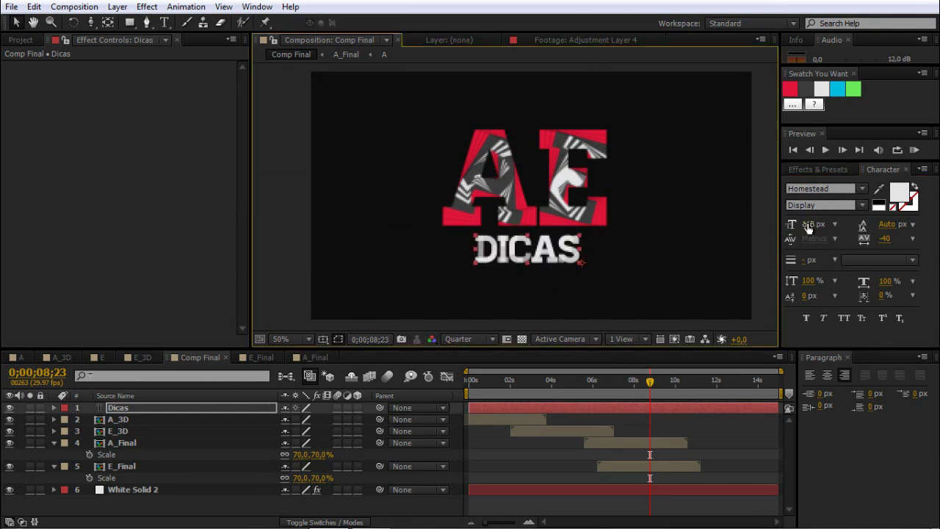
left_click_drag(808, 224, 842, 244)
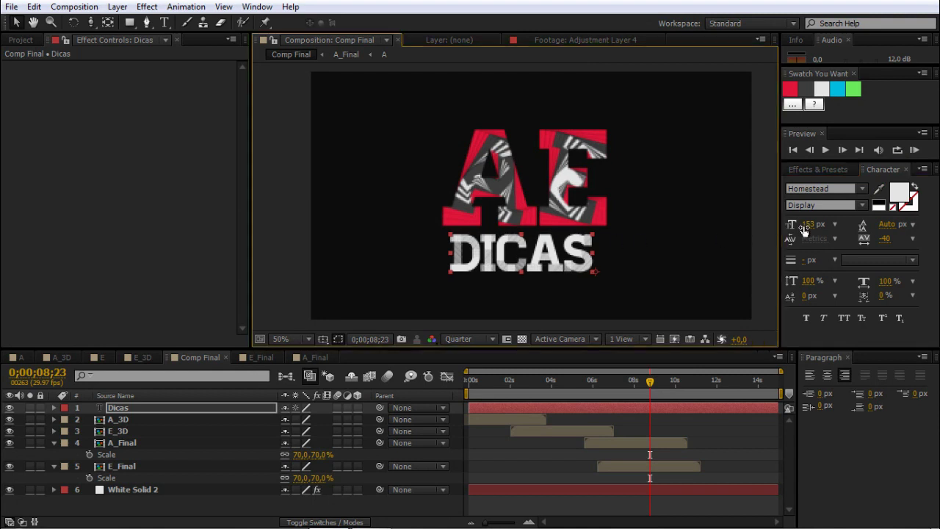
left_click_drag(808, 224, 836, 227)
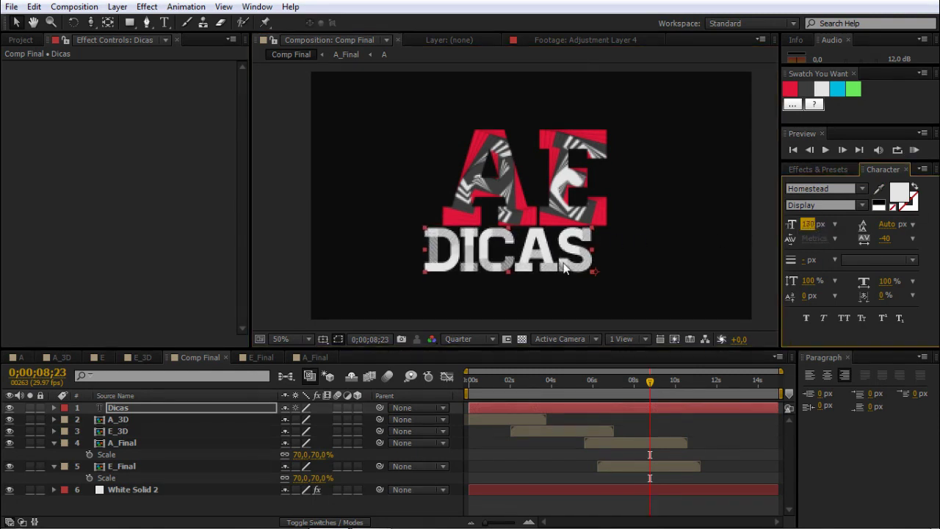
left_click_drag(573, 249, 589, 252)
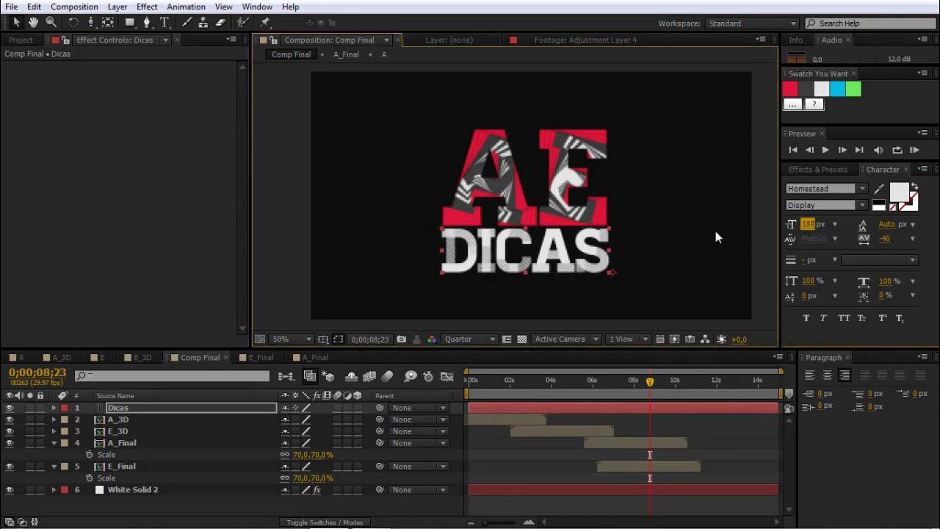
left_click_drag(810, 228, 806, 228)
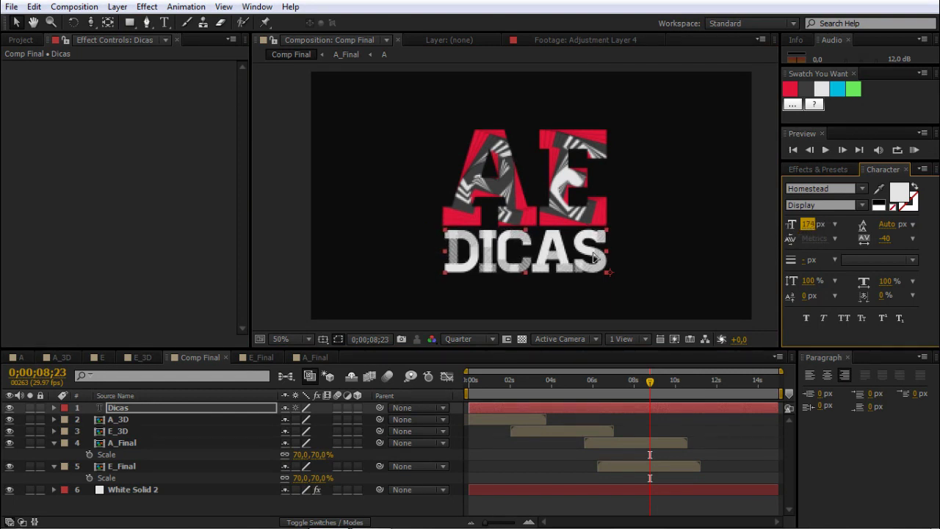
left_click(698, 434)
- Trim the start of White Solid 2 to 0;00;08;23
left_click(566, 491)
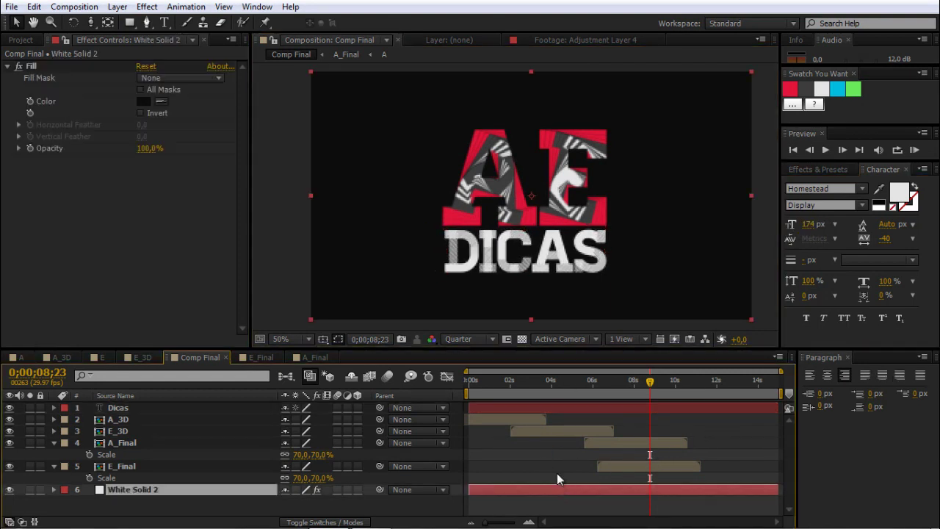
key("alt+bracketleft")
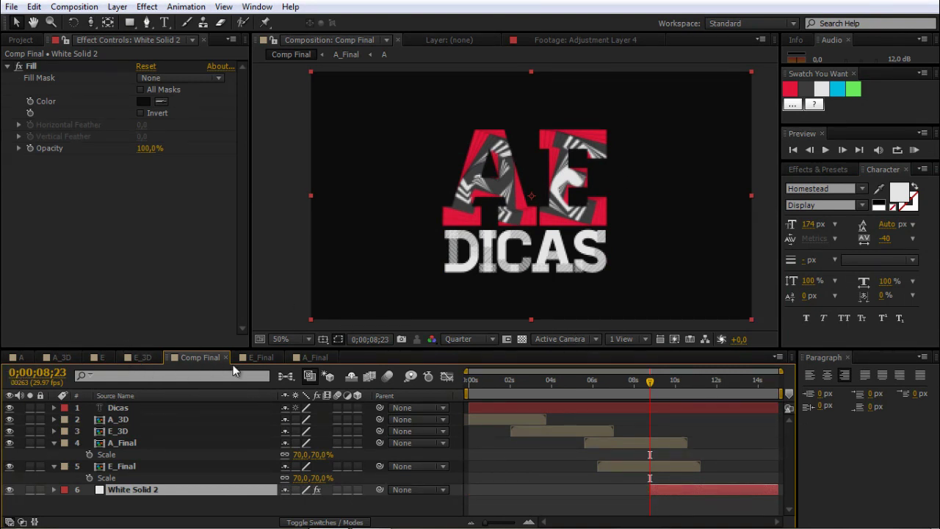
left_click(259, 357)
left_click(205, 357)
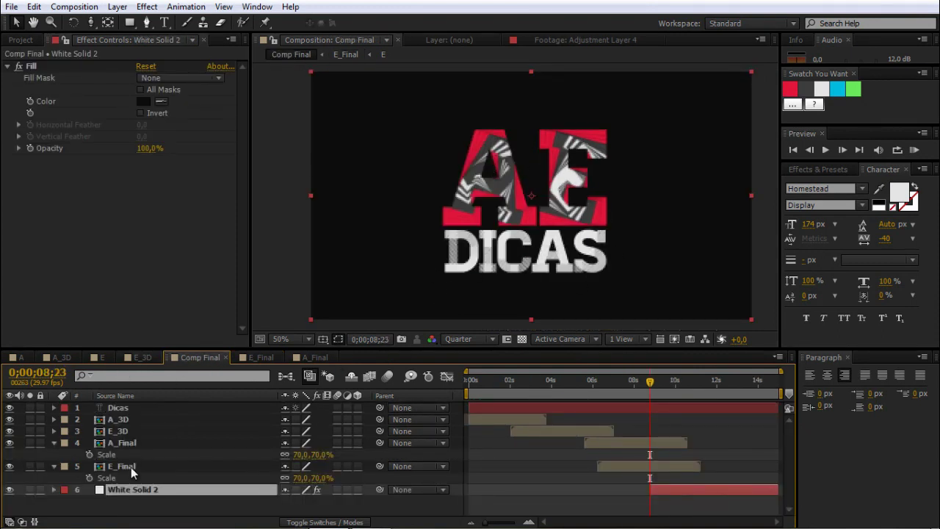
- Collapse the Scale properties of the E_Final and A_Final layers
left_click(89, 510)
left_click(54, 466)
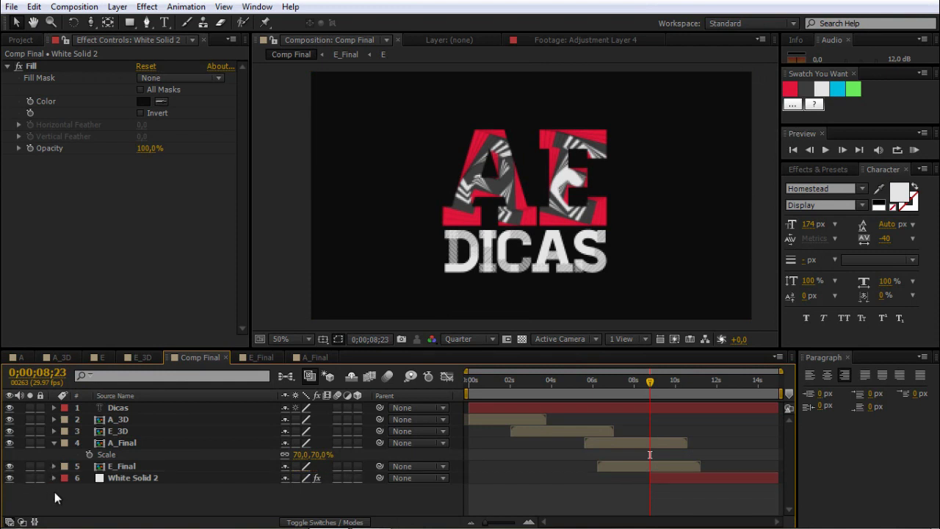
left_click(54, 443)
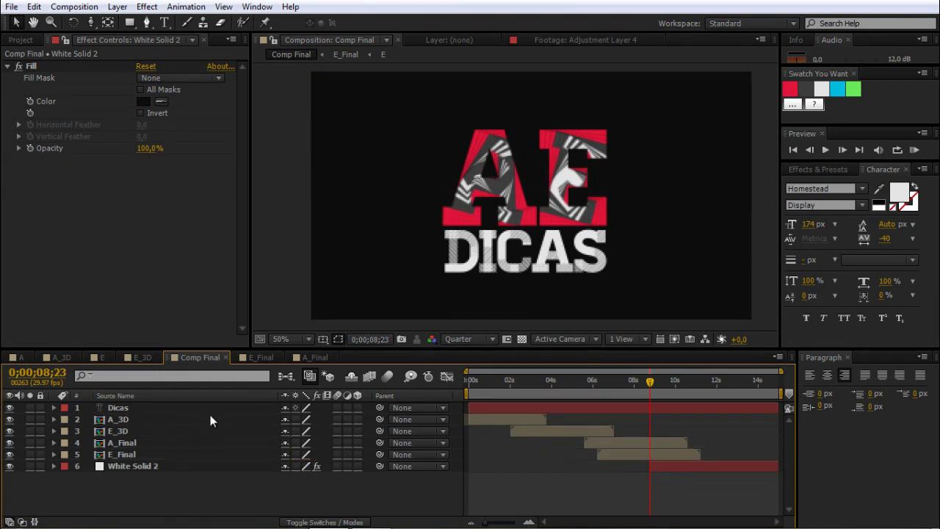
- Copy the keyframed Linear Wipe effect from the A text layer in composition A
left_click(680, 470)
left_click(42, 360)
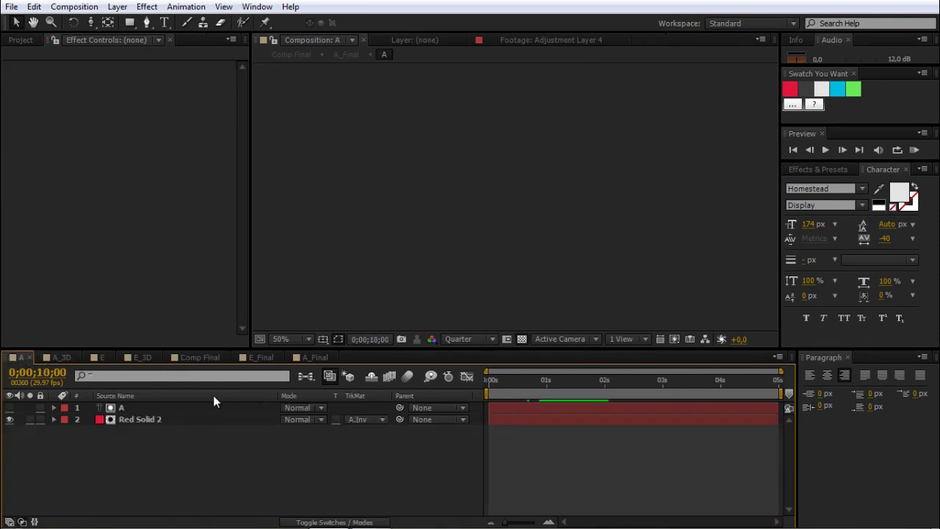
left_click(147, 406)
left_click(50, 67)
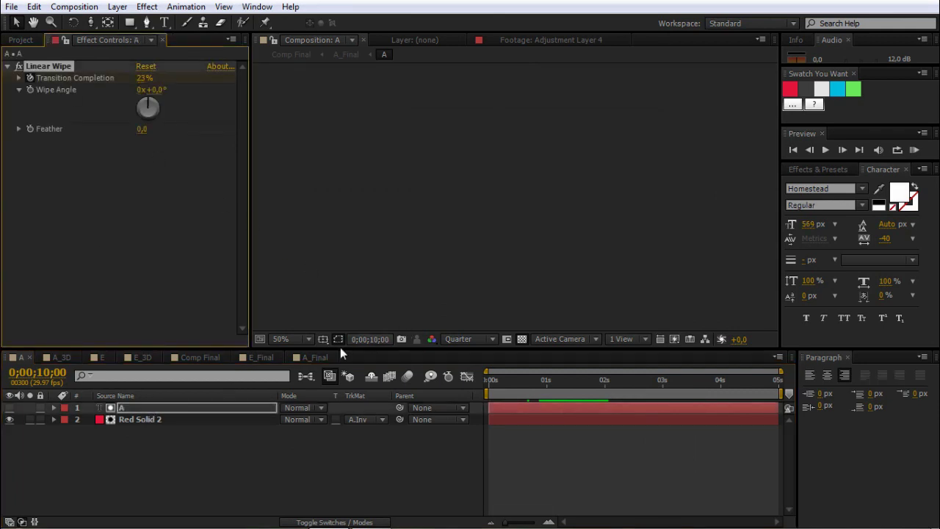
- Paste the Linear Wipe onto White Solid 2 in Comp Final, reveal its keyframes and preview the wipe
left_click(327, 357)
left_click(261, 357)
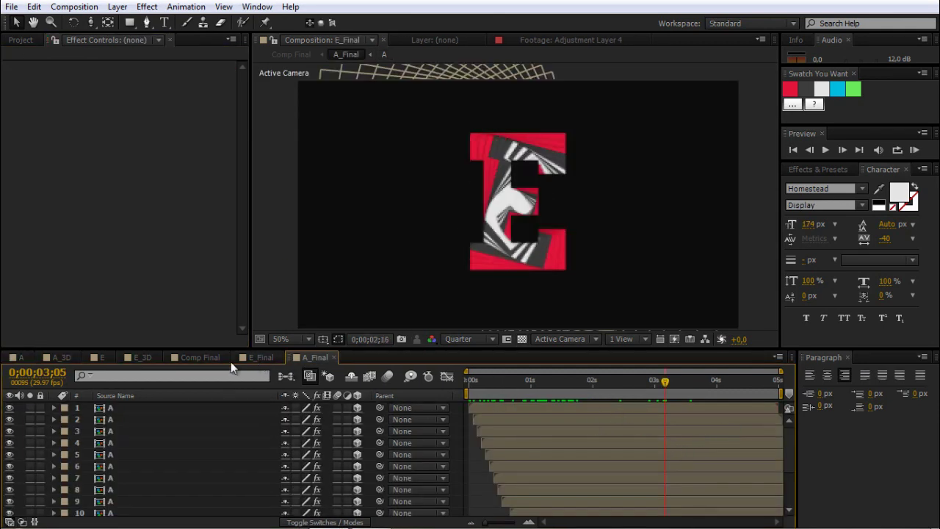
left_click(231, 358)
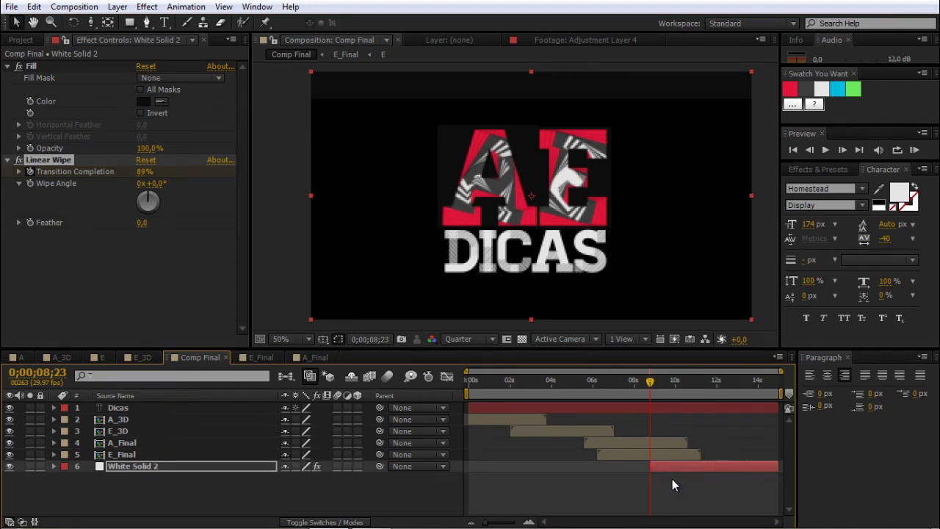
key("u")
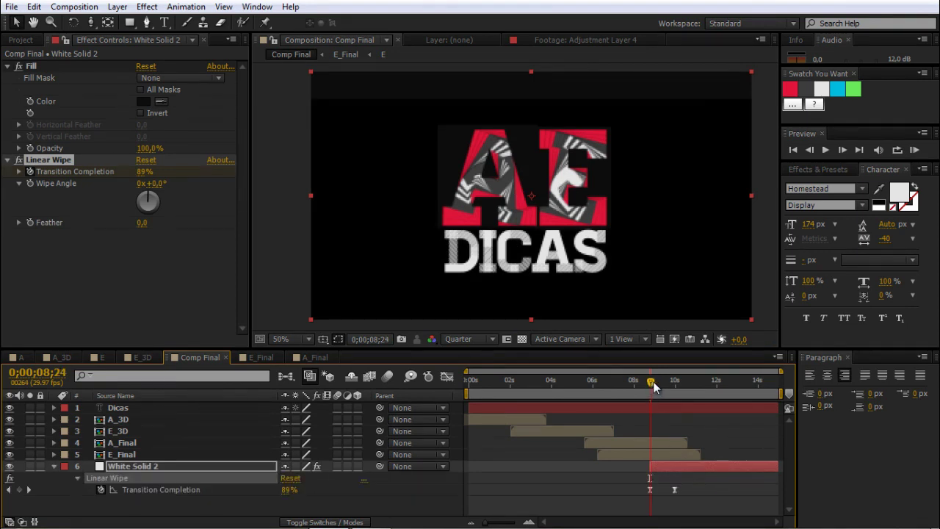
left_click_drag(653, 382, 678, 384)
- Extend White Solid 2 back to the start of the composition and delete its Linear Wipe effect
left_click_drag(653, 467, 473, 465)
left_click(675, 490)
left_click(49, 161)
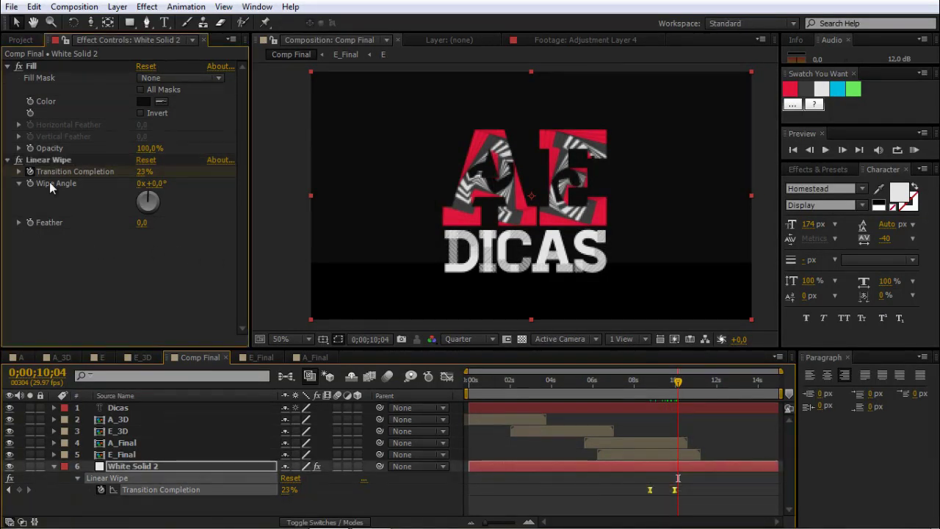
key("Delete")
- Trim the start of the Dicas text layer to 0;00;08;22
left_click(650, 381)
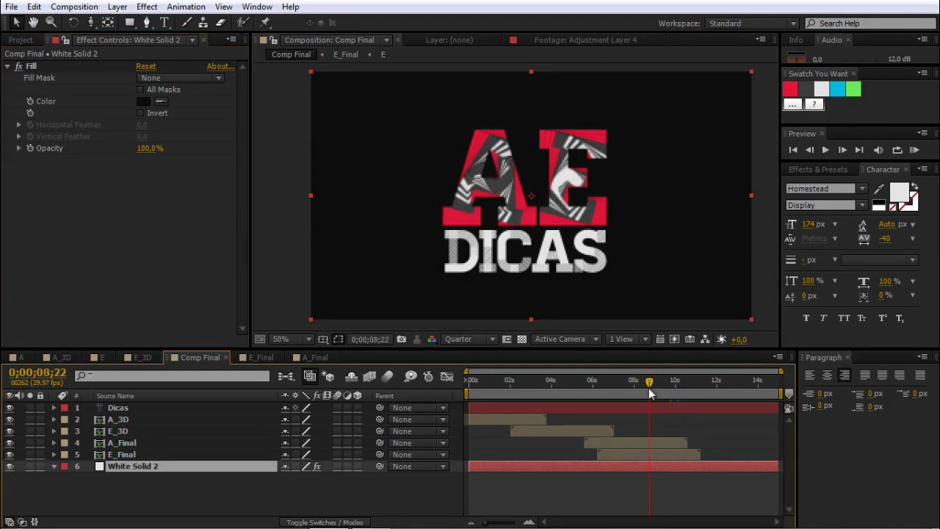
left_click(653, 409)
key("alt+bracketleft")
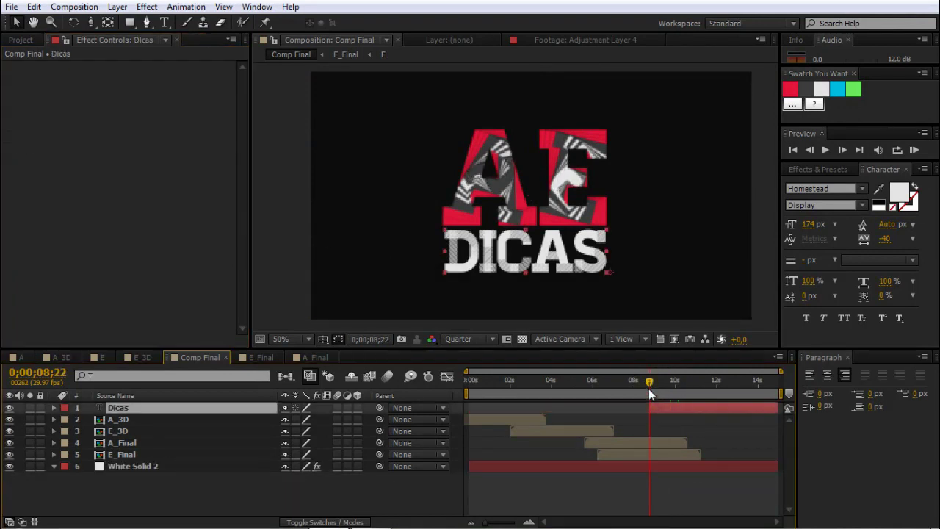
- Paste the Linear Wipe onto the Dicas layer, preview it, reveal its keyframes and return to the first one
key("ctrl+v")
left_click_drag(612, 382, 677, 401)
key("u")
key("j")
key("j")
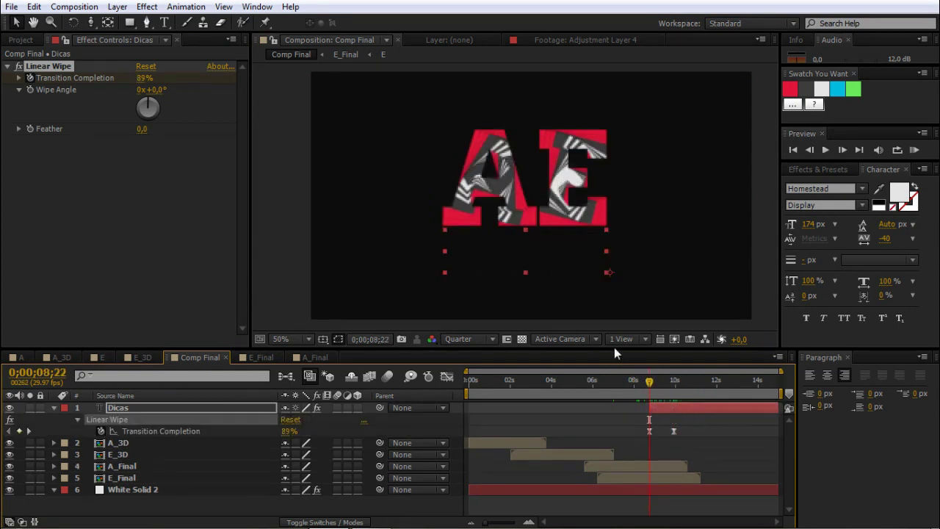
- Set the Dicas layer's Linear Wipe Transition Completion to 37% at its first keyframe and 18% at its second
left_click(173, 141)
left_click_drag(136, 77, 125, 93)
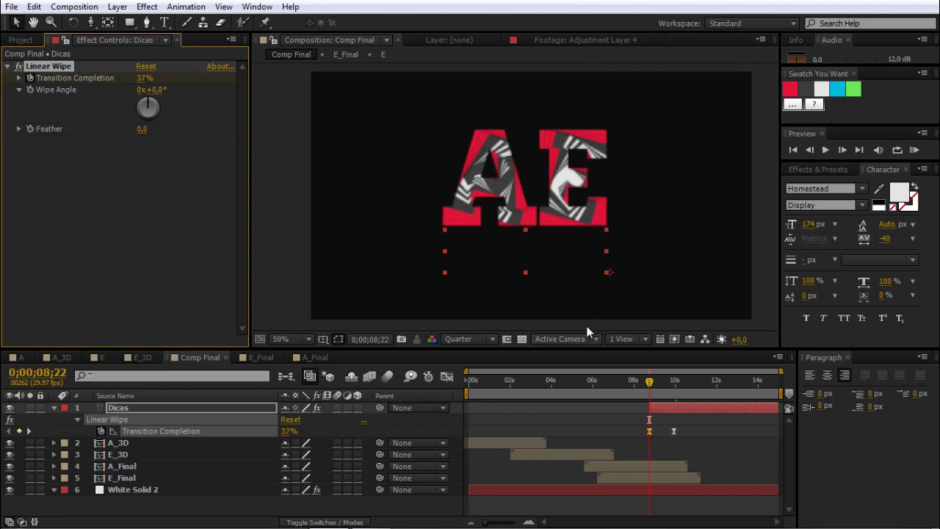
key("k")
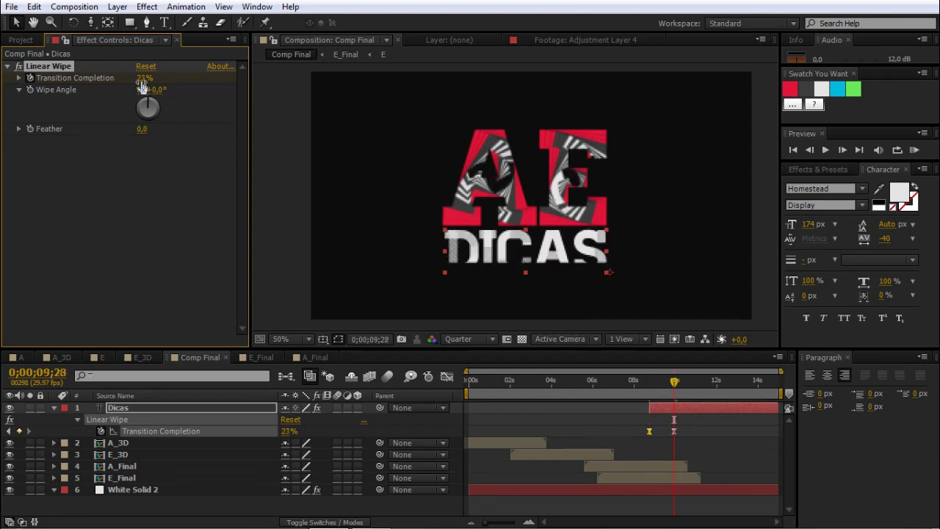
left_click_drag(137, 86, 138, 78)
left_click(607, 409)
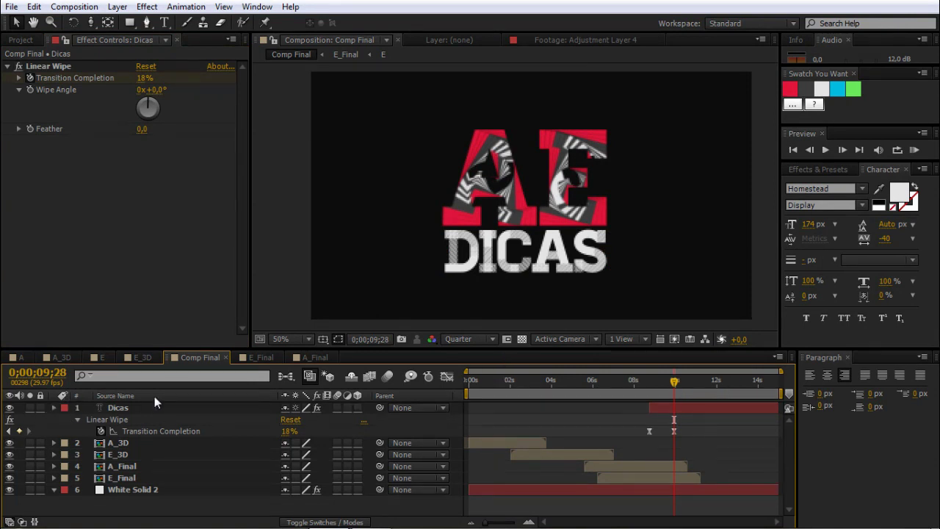
- Preview Comp Final and inspect where the A_Final and E_Final layers end, around 0;00;10;12
key("u")
left_click(914, 150)
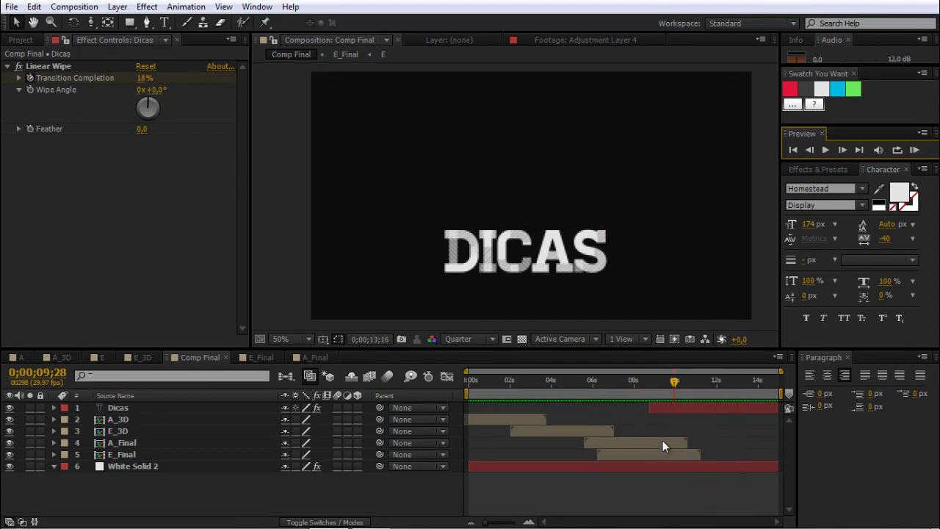
left_click_drag(663, 383, 684, 385)
left_click(129, 444)
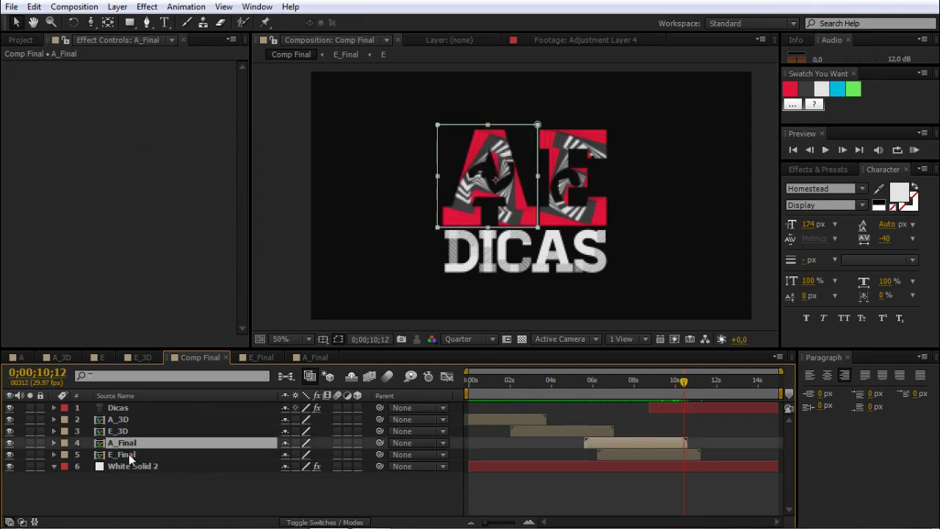
left_click(128, 454)
left_click(619, 481)
left_click(641, 443)
left_click(640, 425)
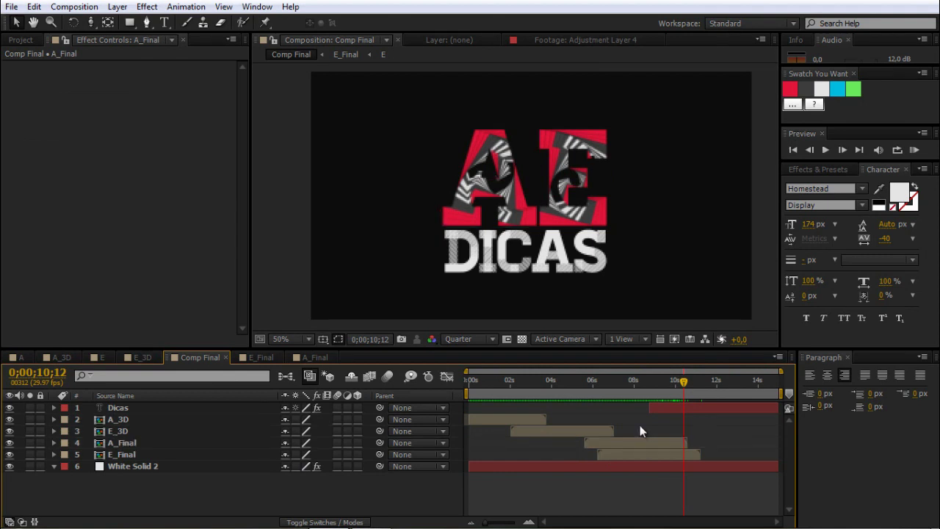
- Enable time remapping on the A_Final layer and extend its out point to the end of the composition
left_click(622, 444)
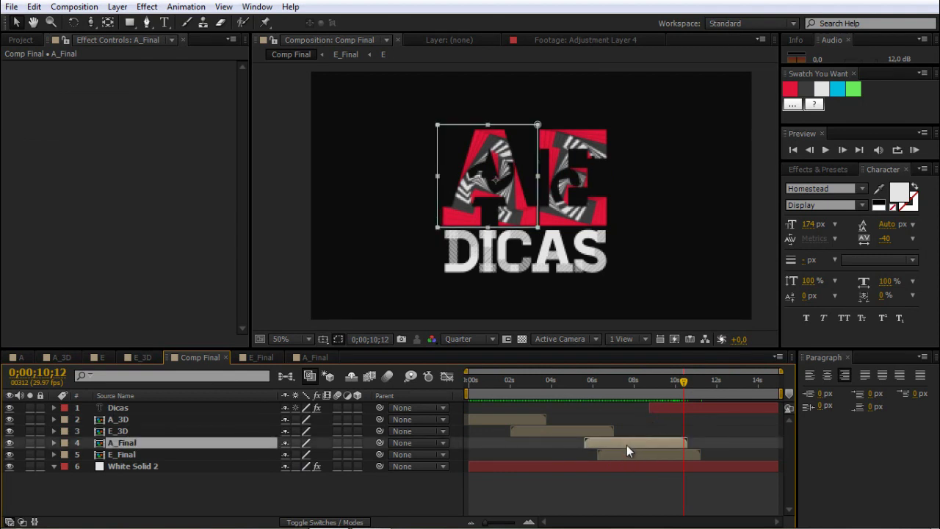
right_click(625, 443)
mouse_move(672, 128)
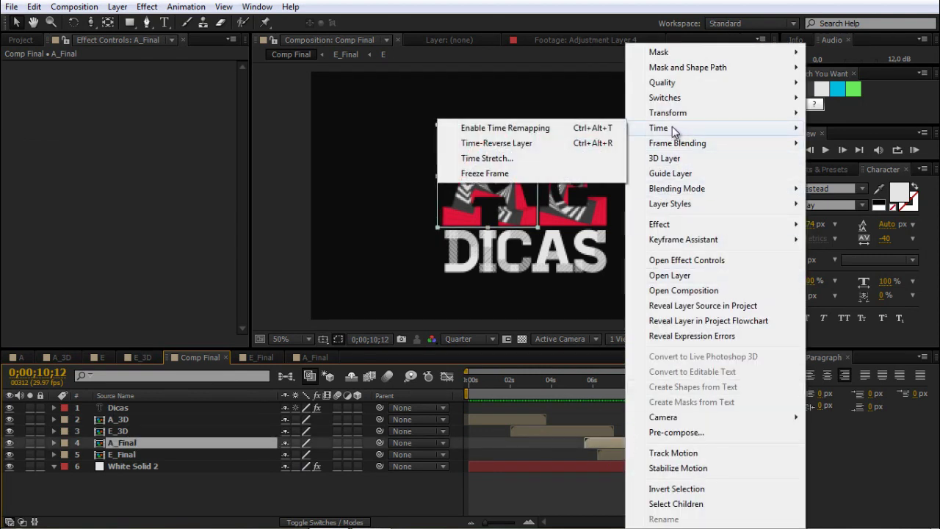
left_click(505, 128)
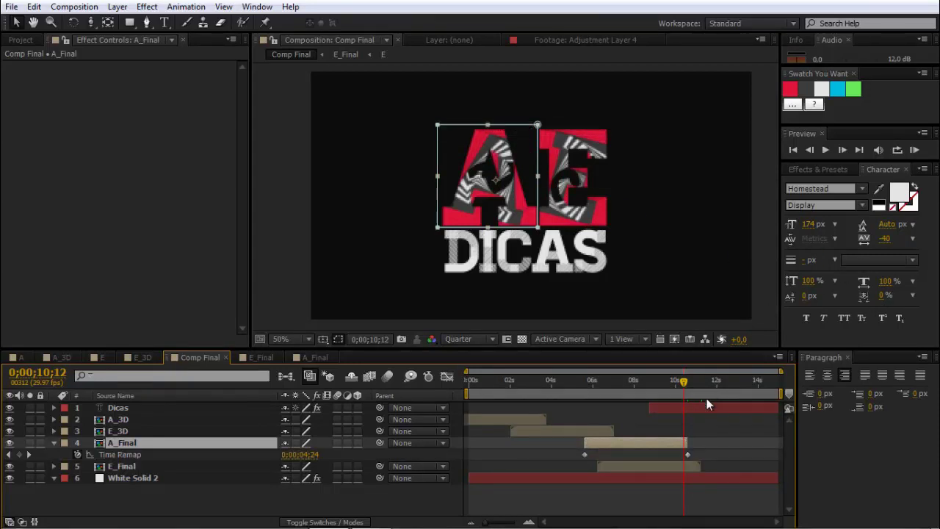
left_click_drag(730, 443, 780, 443)
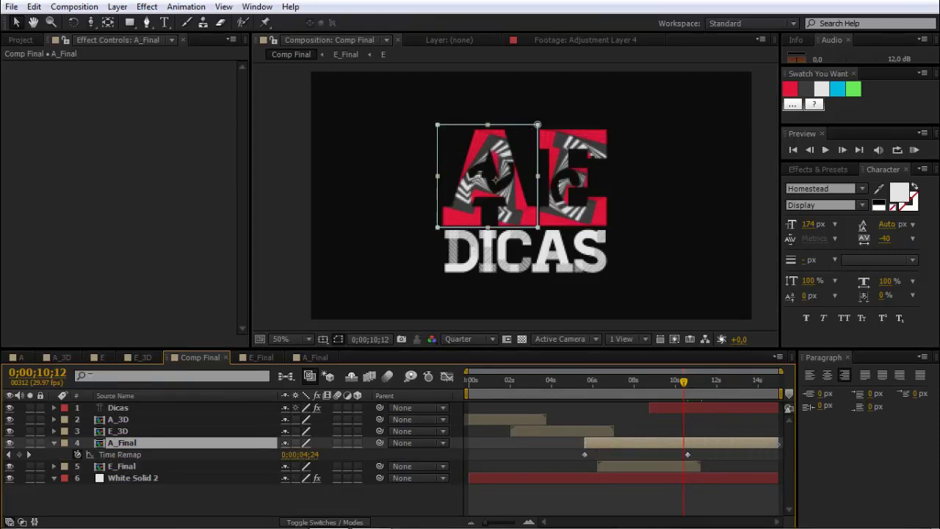
- Enable time remapping on the E_Final layer and extend its out point to the end of the composition
left_click(696, 466)
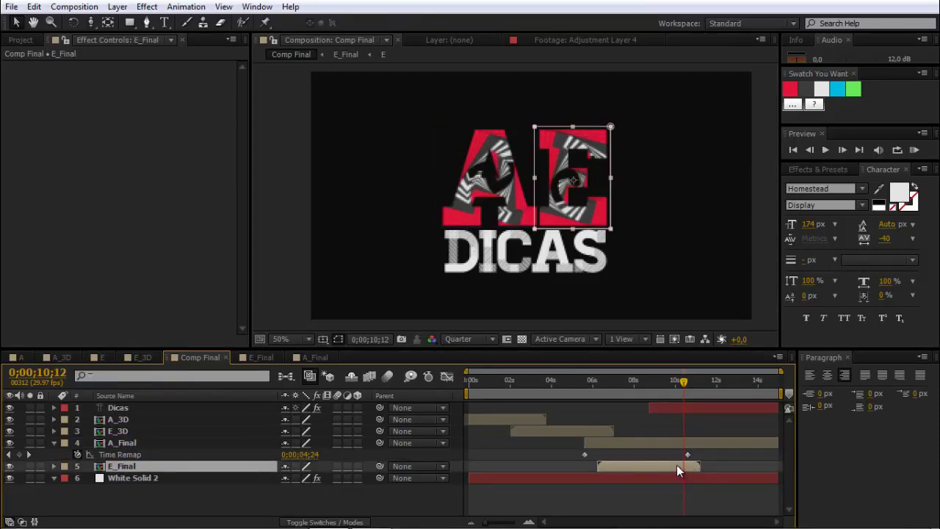
right_click(682, 465)
mouse_move(756, 128)
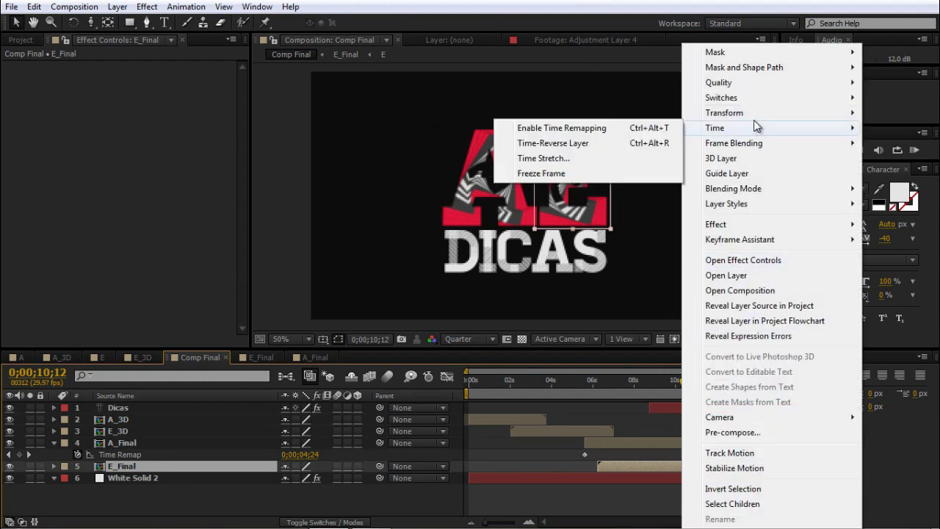
left_click(562, 128)
left_click_drag(741, 465, 779, 465)
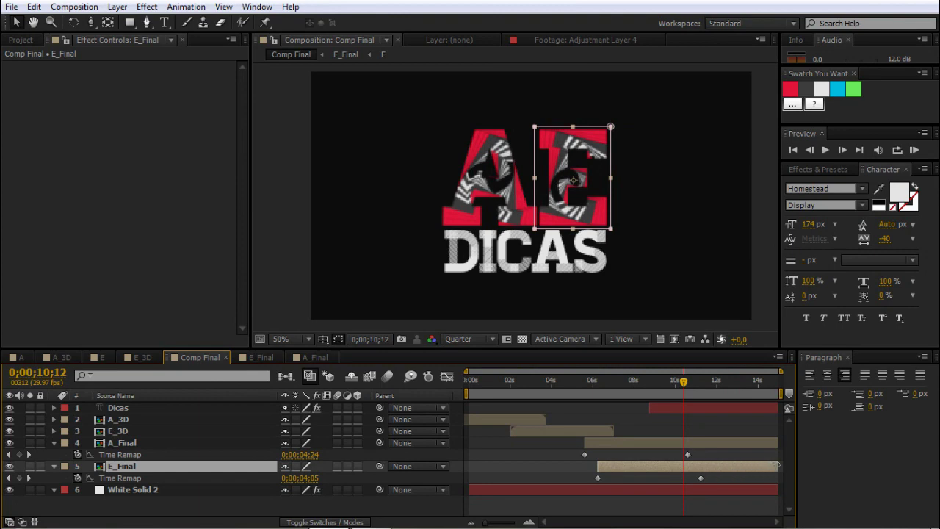
- Add a Time Remap keyframe to A_Final at 0;00;10;17, one frame before its last keyframe, and delete that last keyframe
mouse_move(687, 380)
left_mouse_down()
mouse_move(701, 383)
mouse_move(680, 384)
left_mouse_up()
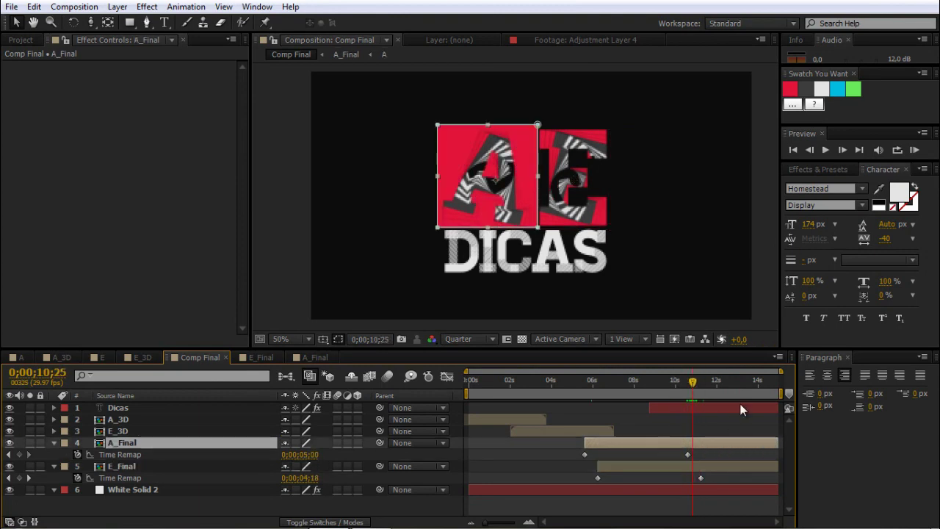
key("equal")
key("equal")
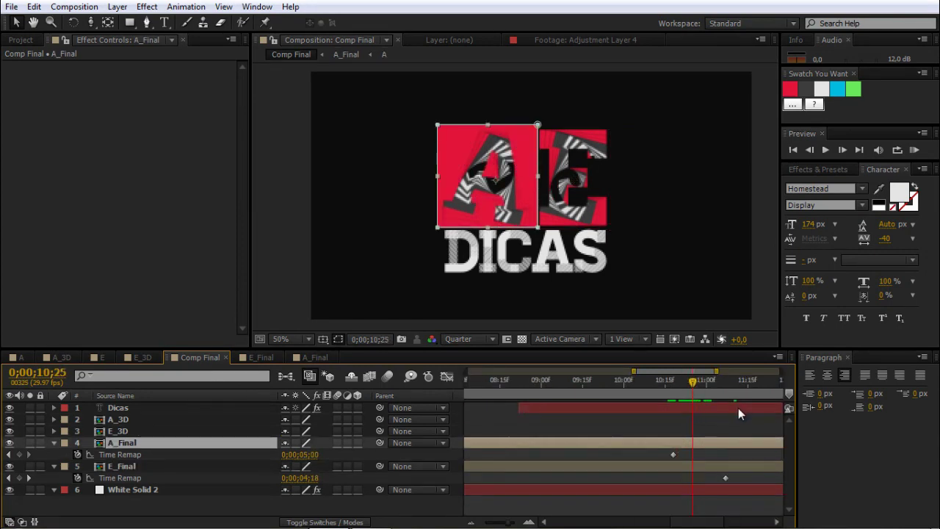
key("j")
key("Page_Up")
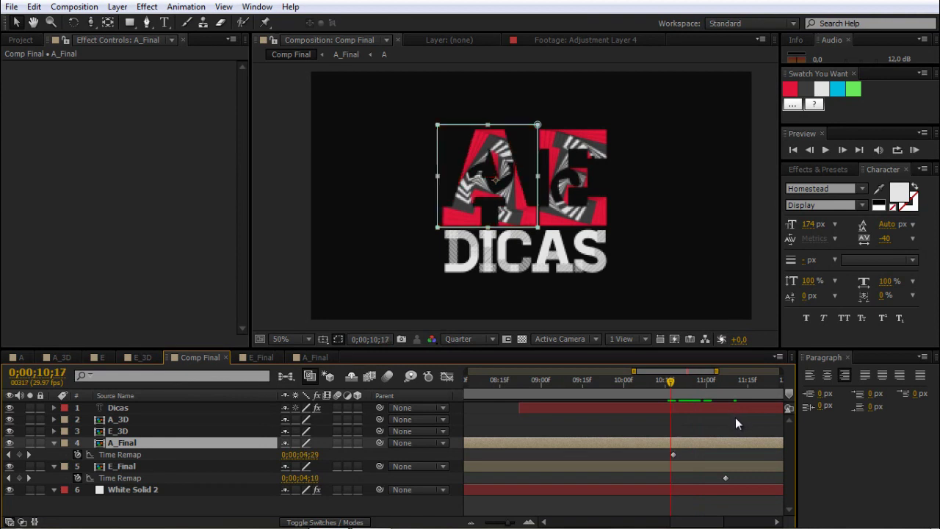
left_click(20, 454)
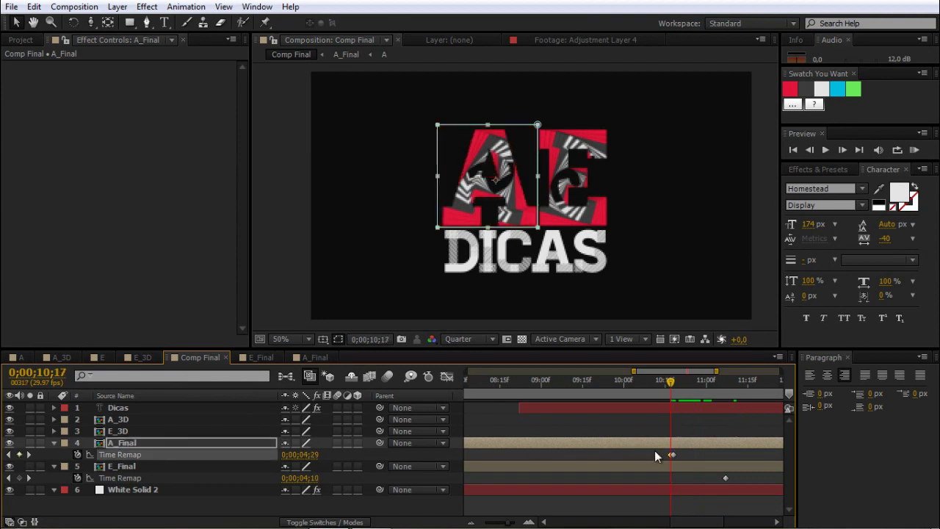
left_click(674, 454)
key("Delete")
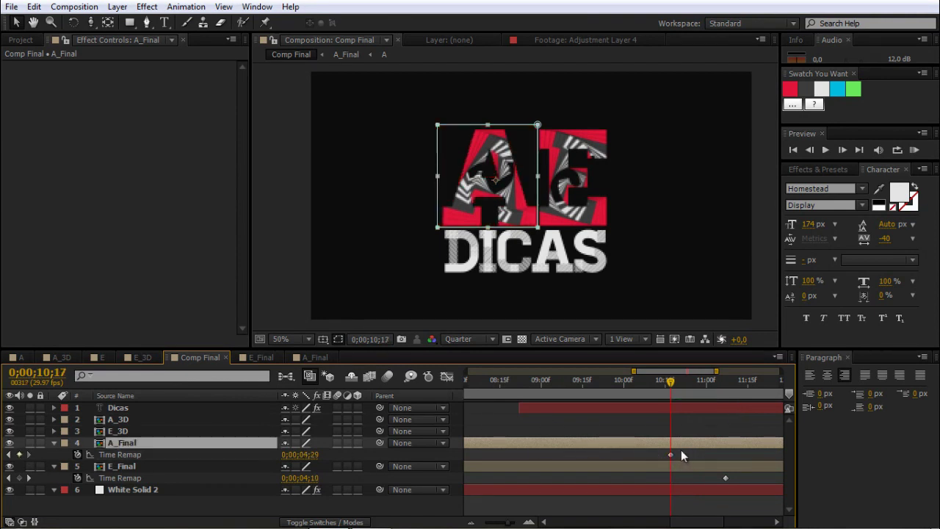
- Add a Time Remap keyframe to E_Final at 0;00;11;06, one frame before its last keyframe, and delete that last keyframe
key("k")
left_click(726, 478)
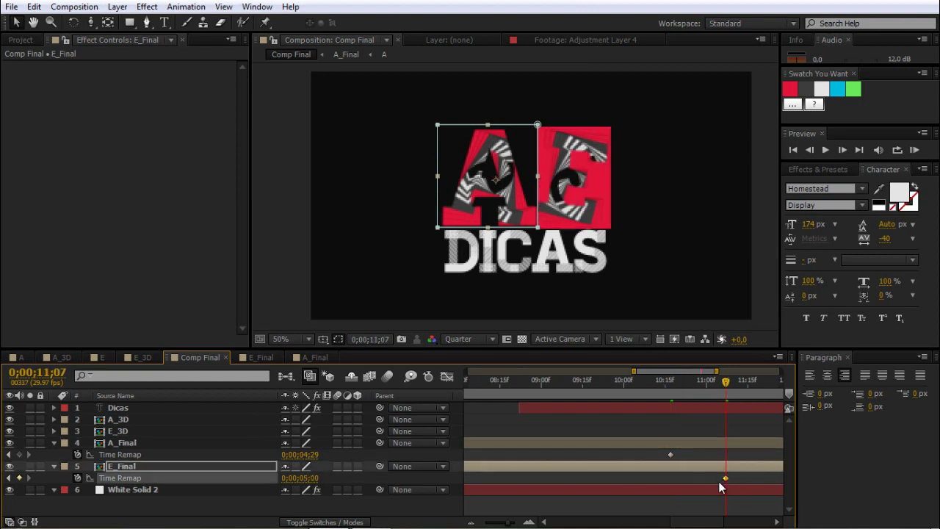
key("Page_Up")
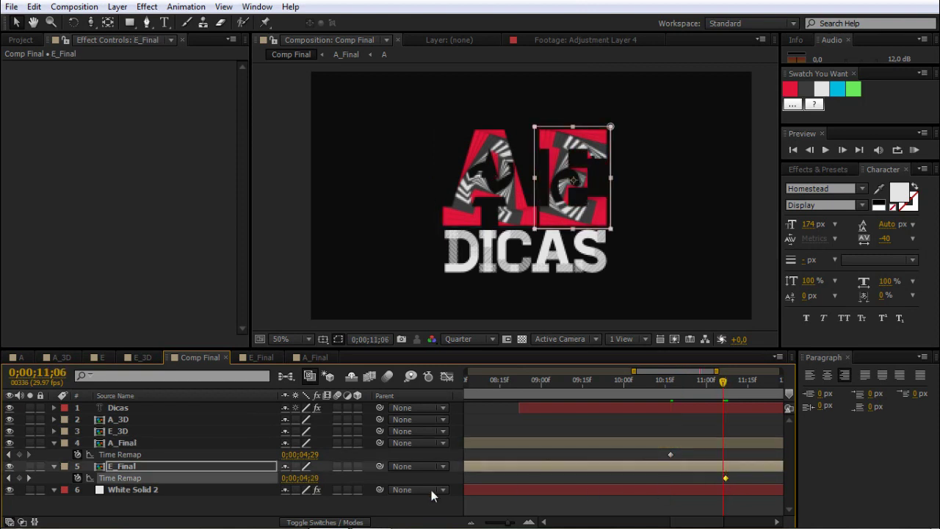
left_click(19, 478)
left_click(726, 479)
left_click(725, 479)
key("Delete")
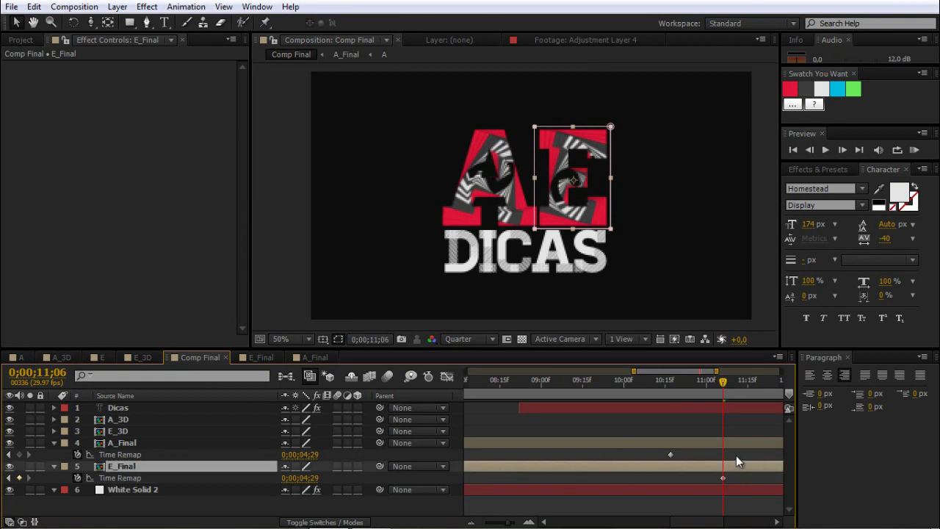
- Check the held logo through to the last frame, collapse all layer properties and preview the whole Comp Final animation
key("minus")
key("minus")
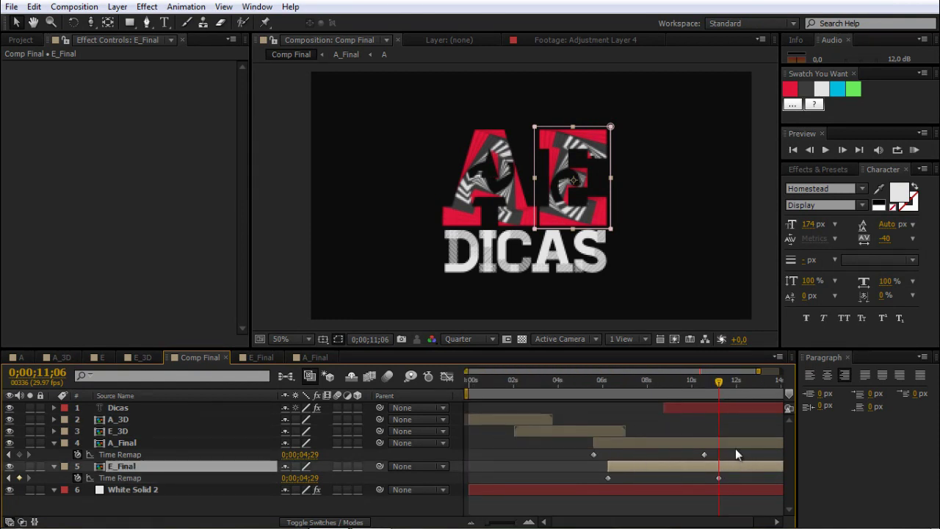
left_click_drag(718, 383, 792, 392)
key("minus")
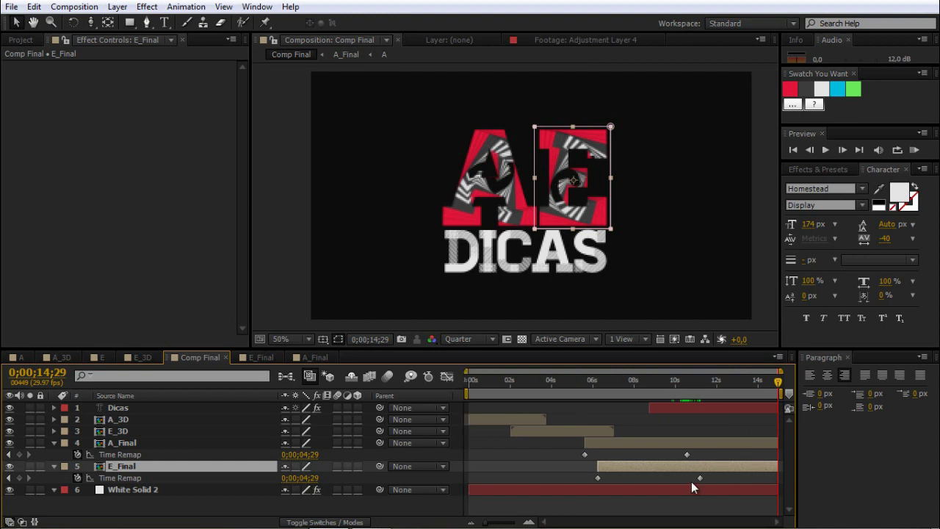
key("ctrl+a")
left_click(55, 443)
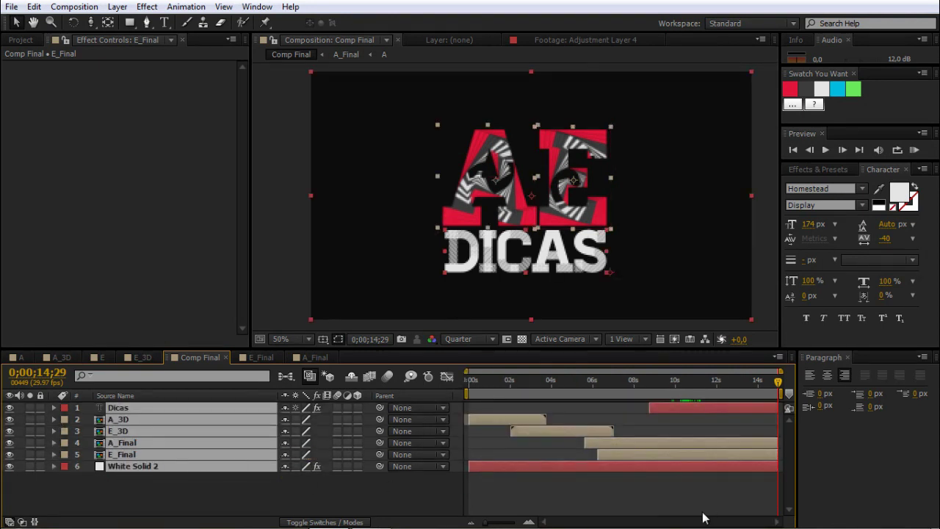
left_click(703, 512)
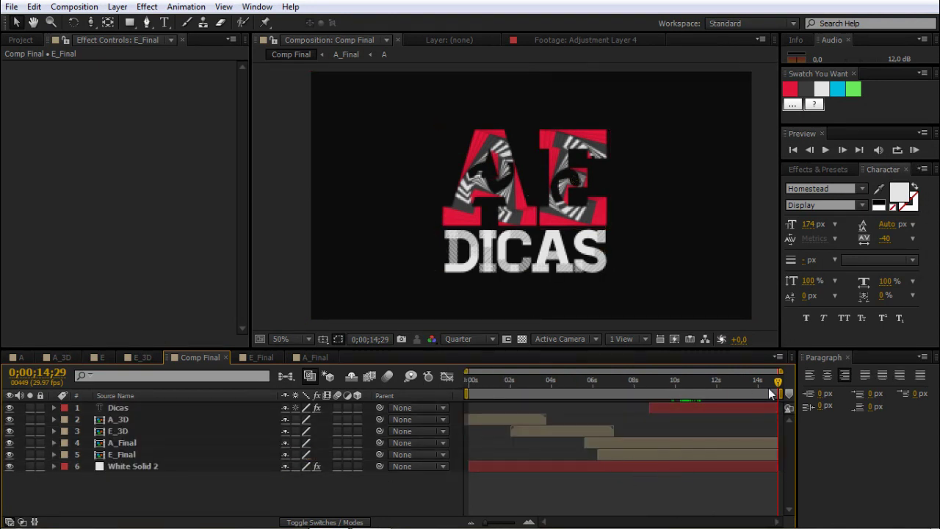
left_click(915, 150)
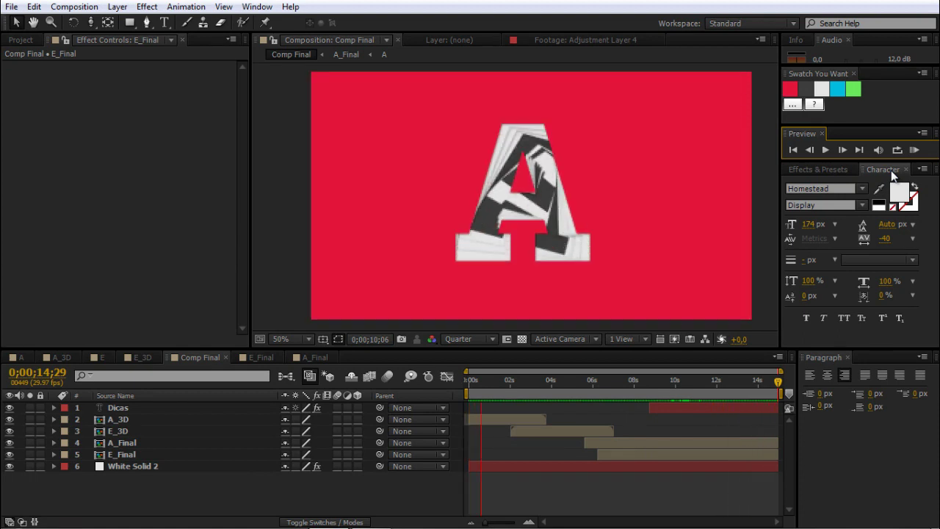
key("space")
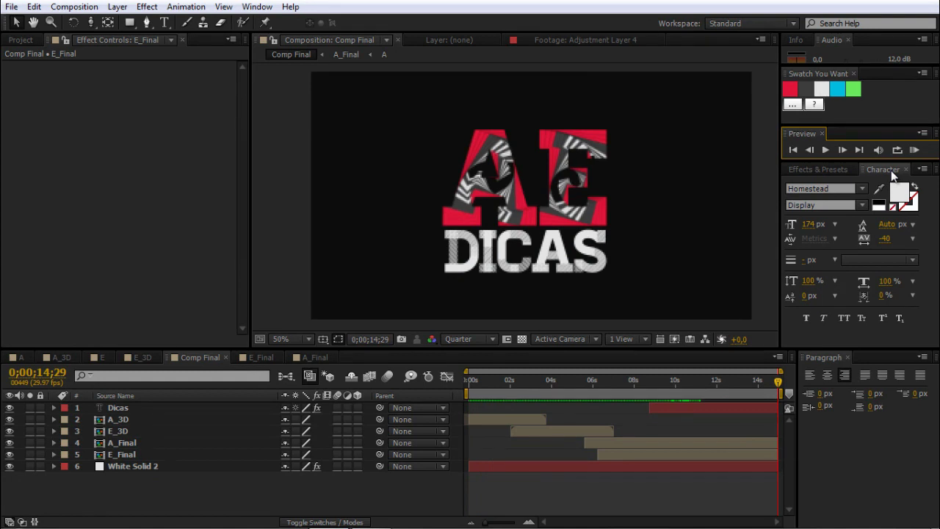